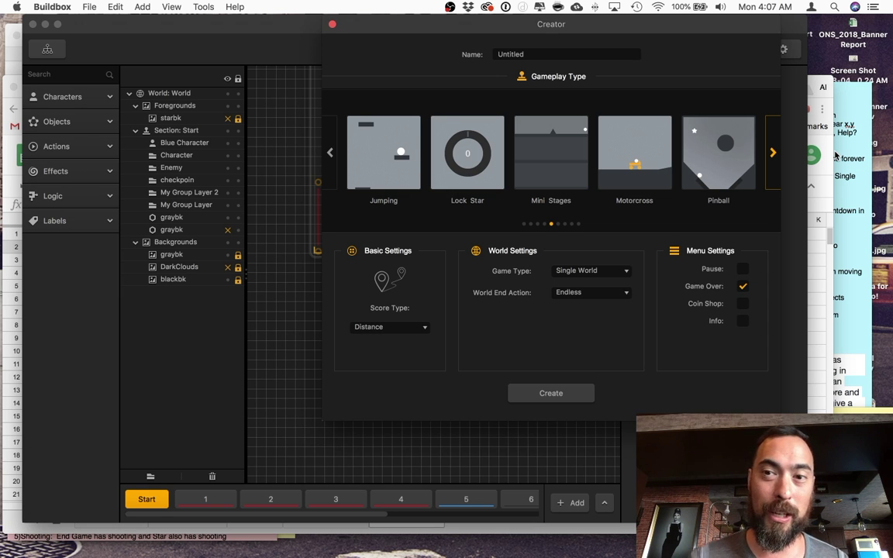
Create a new game project with the Pinball gameplay type.
click(724, 163)
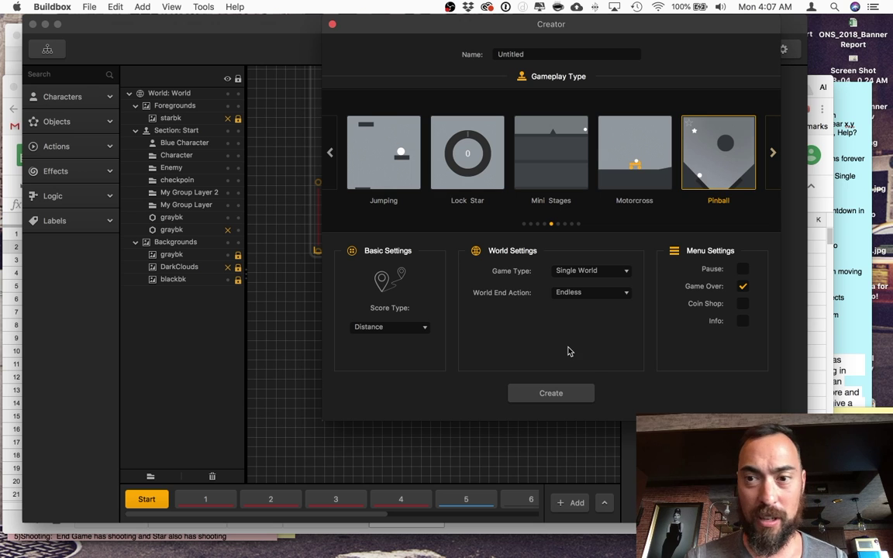
click(551, 394)
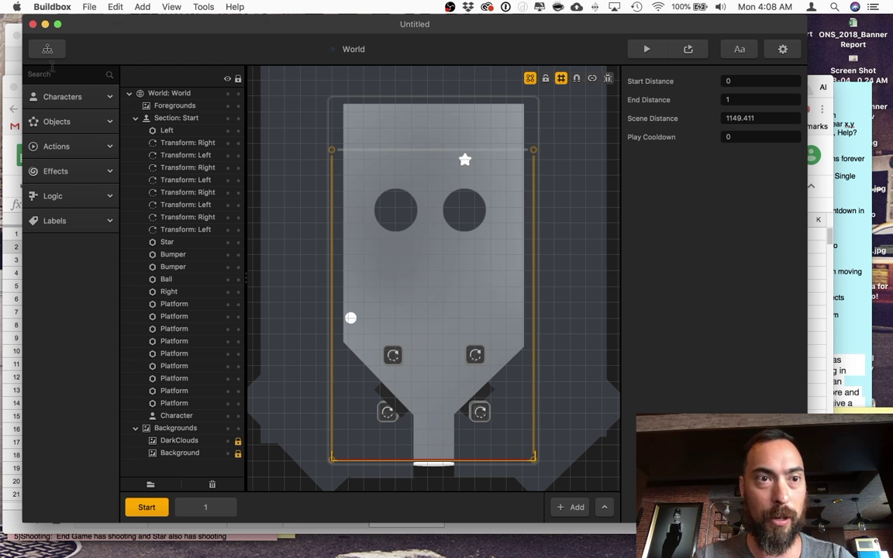
Open the World UI from the game mind map and examine the properties of the Left Flipper and Right buttons.
click(47, 49)
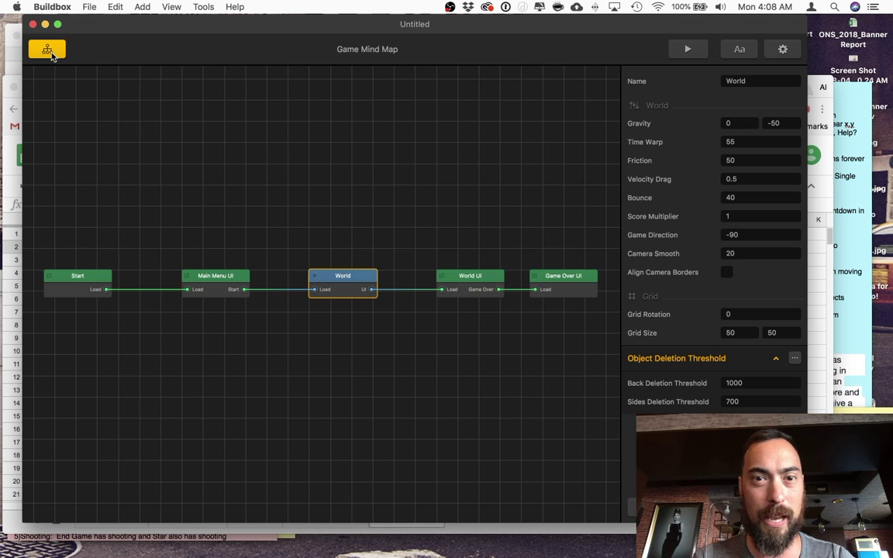
double_click(470, 294)
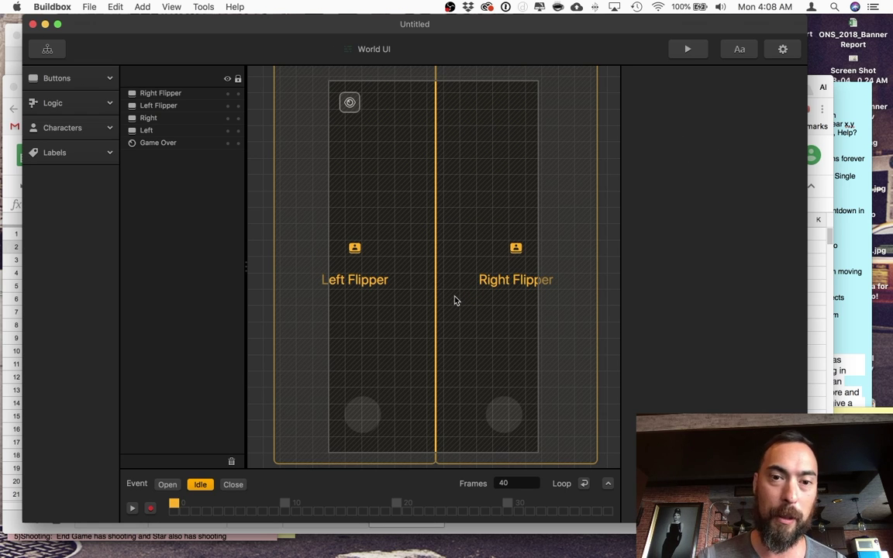
click(376, 283)
click(758, 419)
click(759, 416)
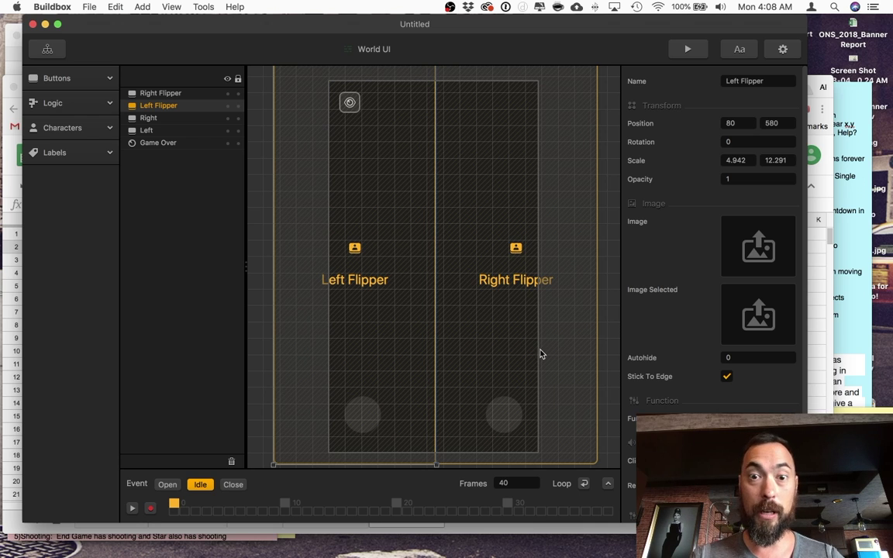
click(173, 119)
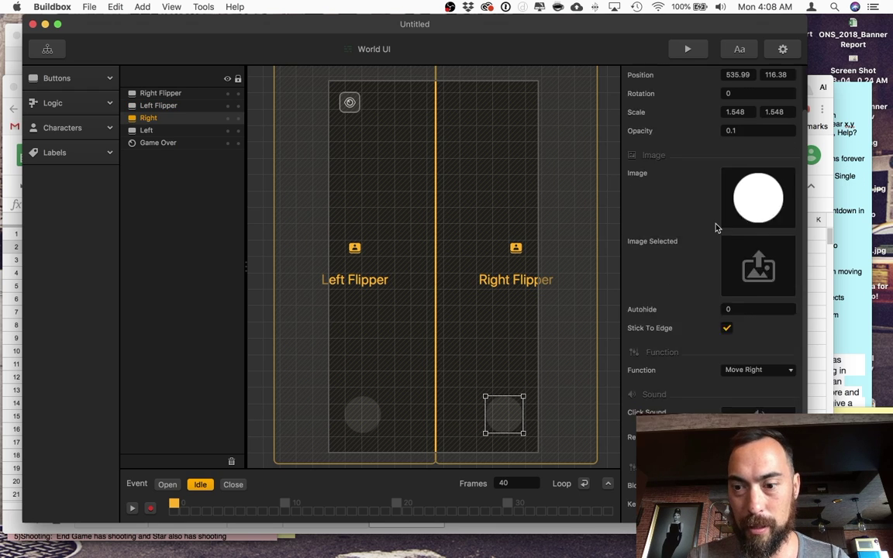
click(381, 204)
scroll(376, 172, down, 3)
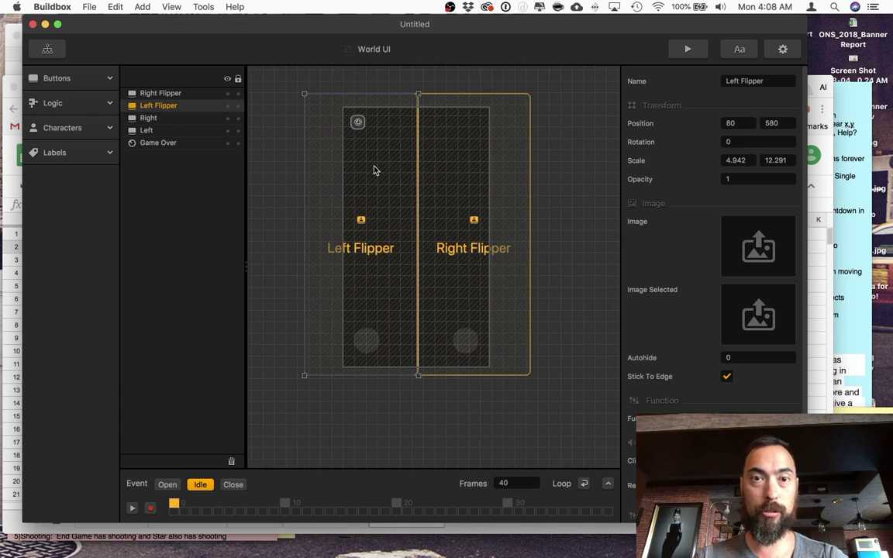
drag(363, 92, 363, 313)
drag(420, 325, 380, 321)
drag(309, 372, 345, 367)
key(super+z)
key(super+z)
Open the World scene from the mind map, briefly launch the game preview and close it.
click(48, 49)
double_click(348, 294)
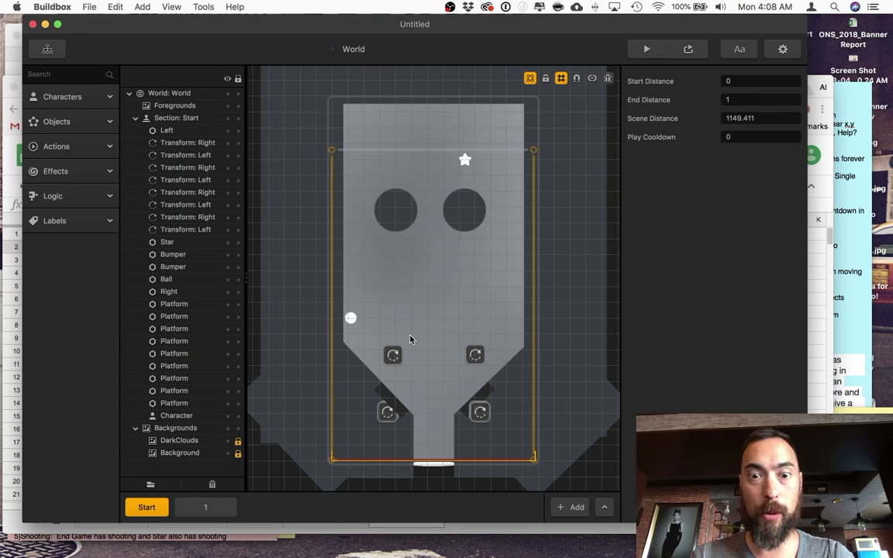
click(649, 50)
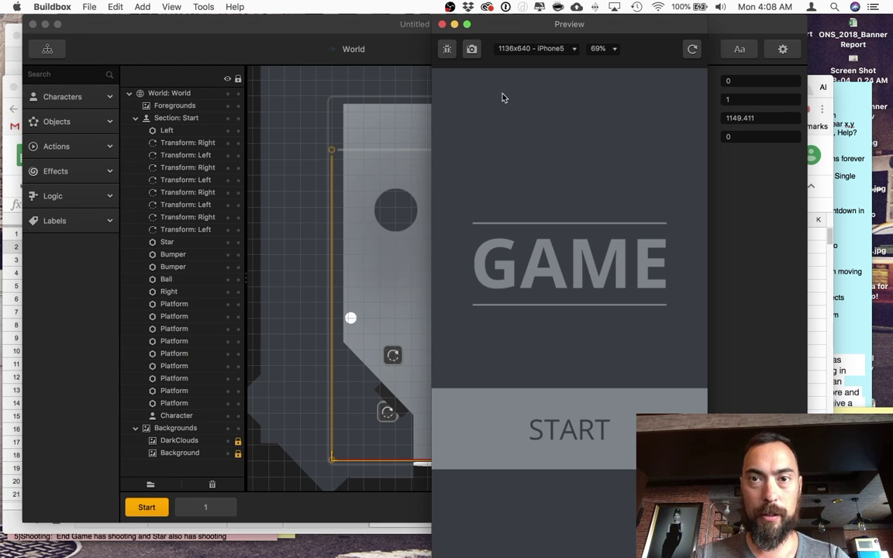
click(443, 24)
Reopen the World UI and examine the function assigned to the Left Flipper button.
click(47, 49)
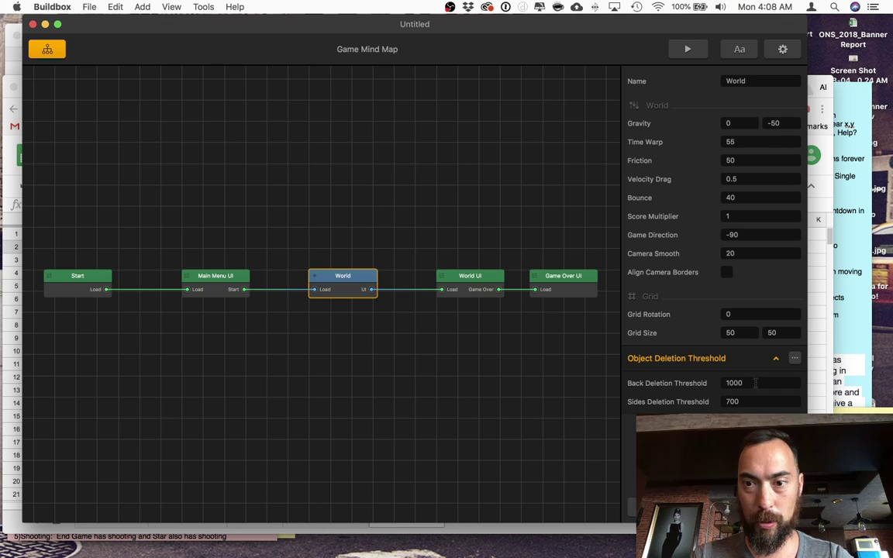
double_click(481, 291)
click(391, 324)
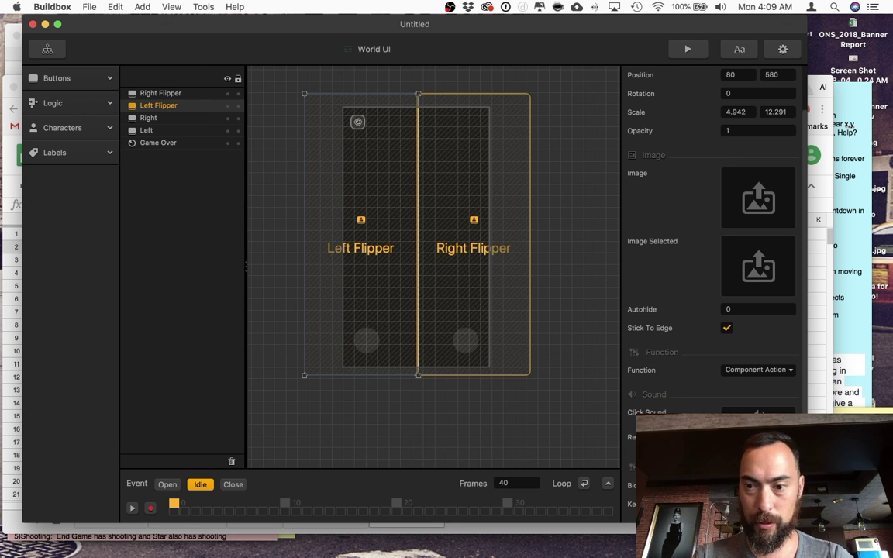
click(524, 362)
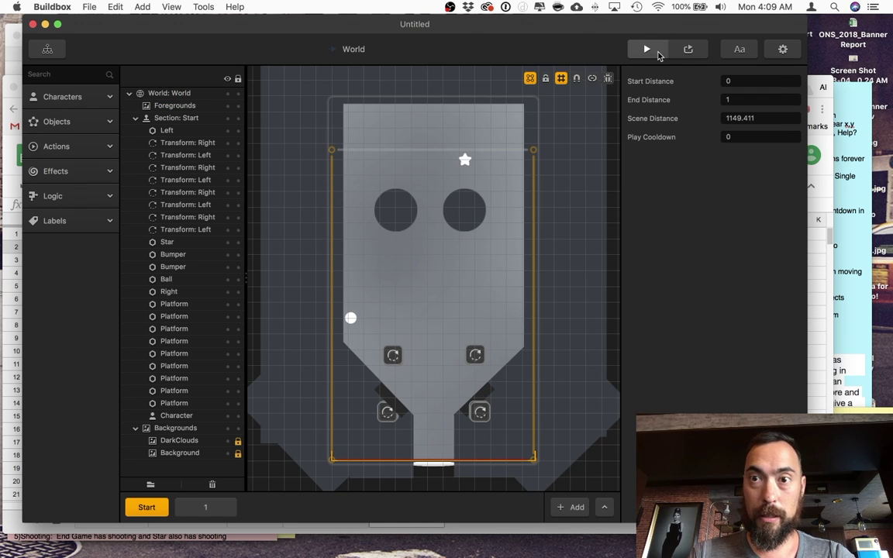
Launch the preview from the World scene, start the game and try the left control.
click(656, 53)
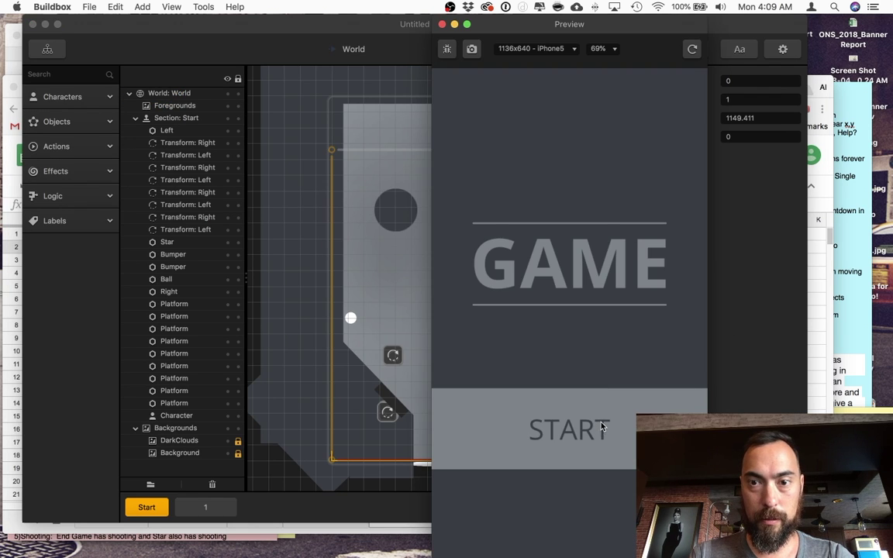
click(601, 427)
key(Left)
key(Left)
key(Left)
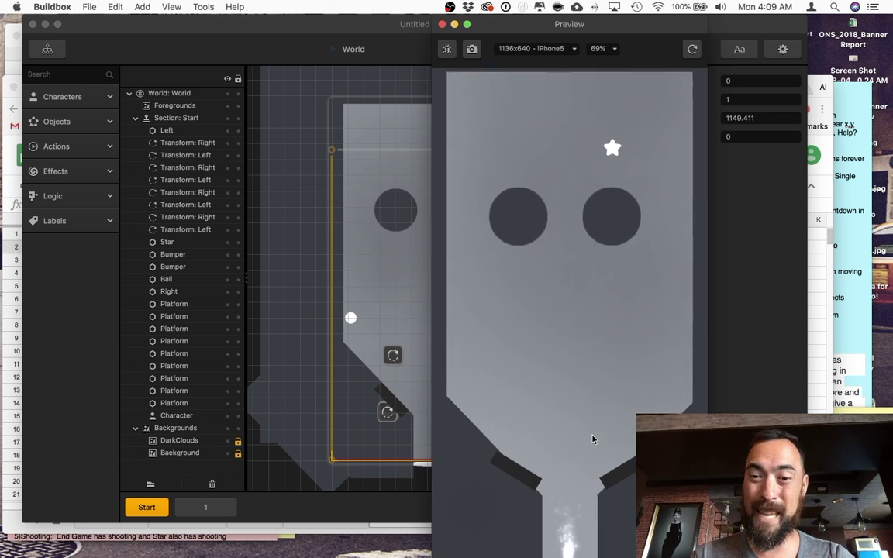
Restart the pinball game, play-test the flippers and movement controls over several rounds, and close the preview.
click(583, 485)
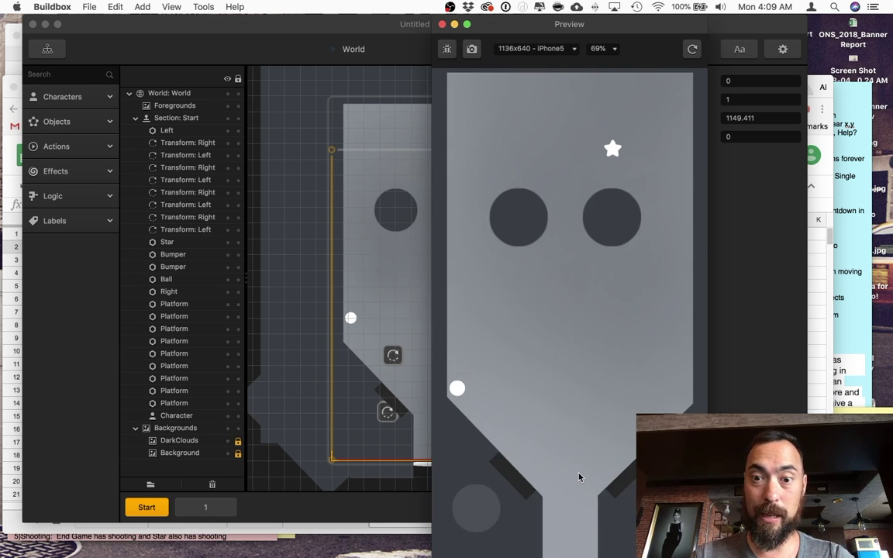
click(580, 479)
key(Right)
key(Left)
key(Right)
click(577, 477)
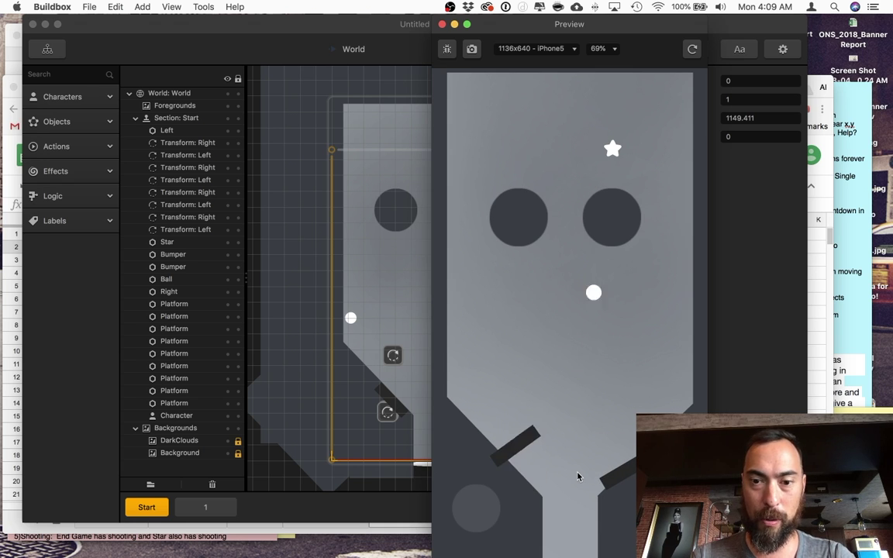
click(578, 477)
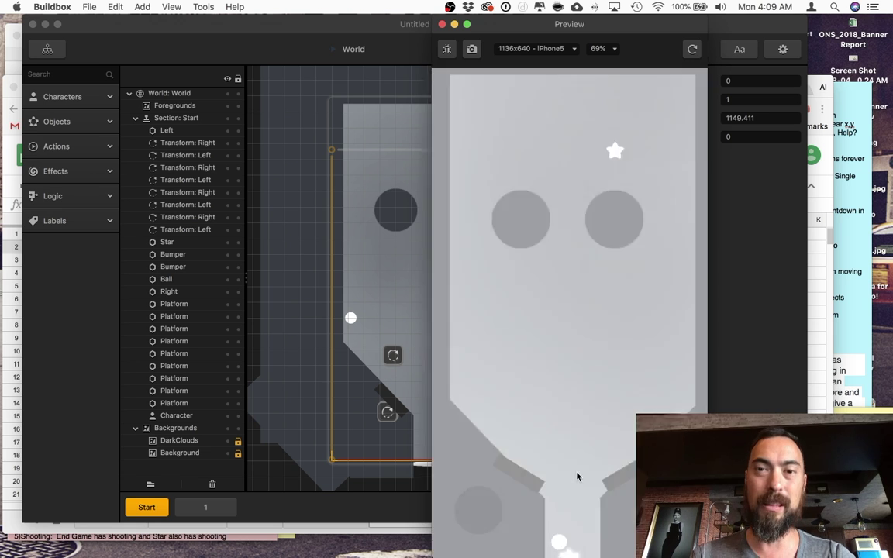
click(572, 487)
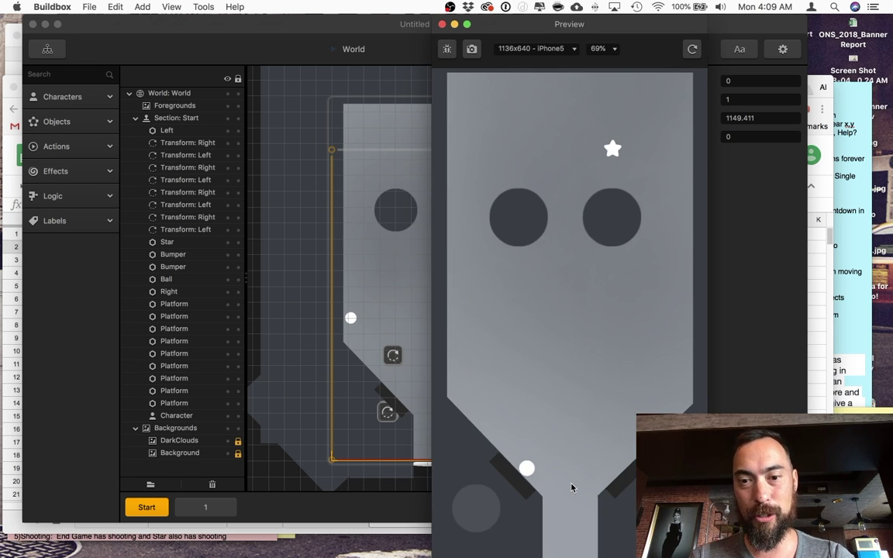
click(572, 486)
click(571, 485)
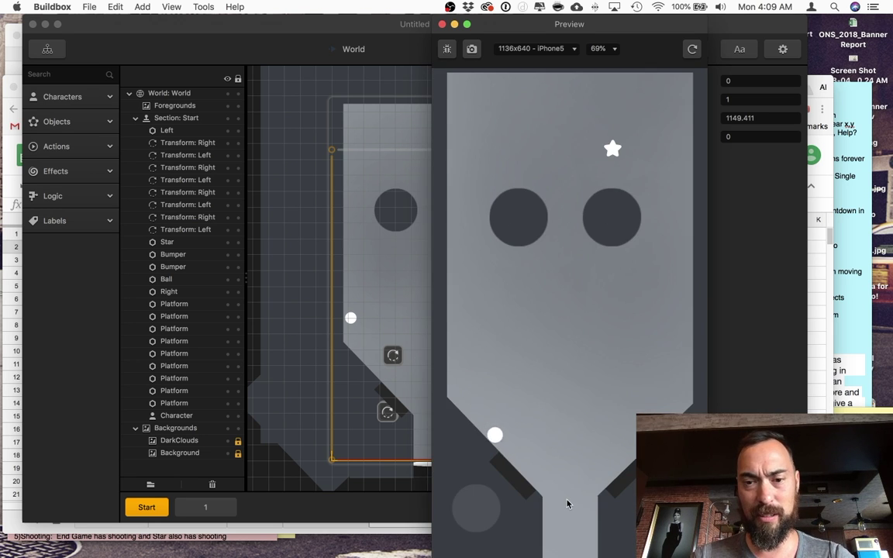
click(566, 505)
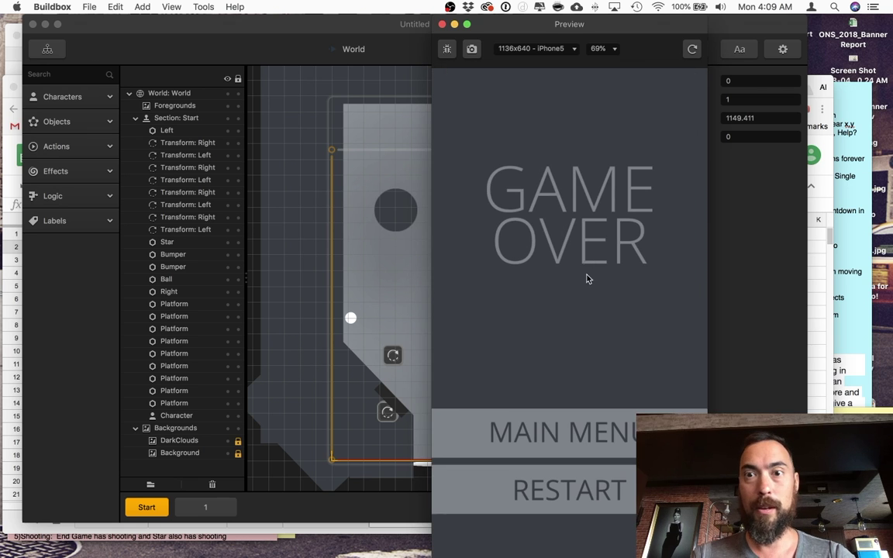
click(443, 24)
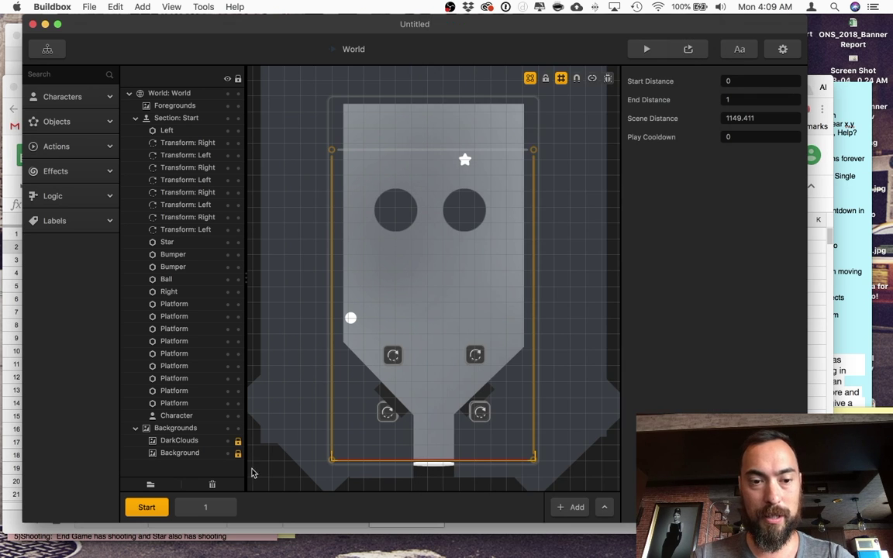
View the platform layout of scene 1 and return to the Start scene.
click(214, 508)
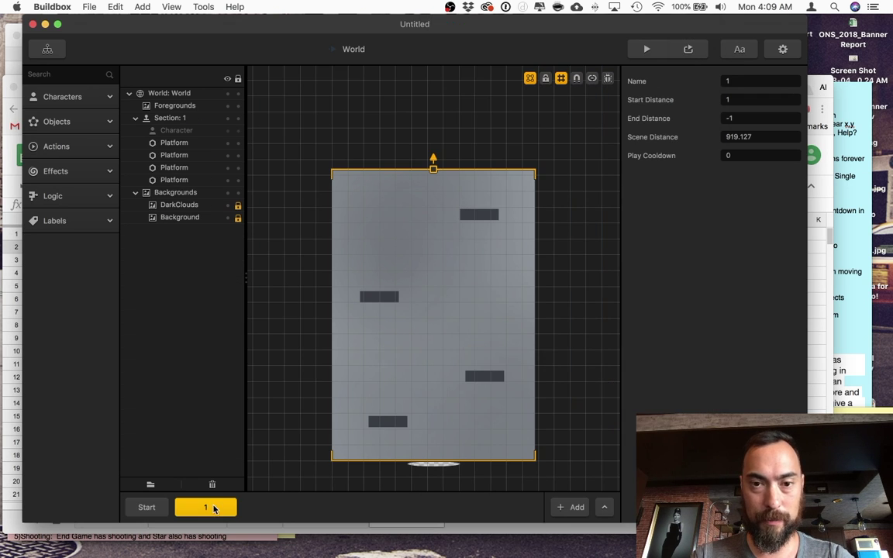
click(145, 507)
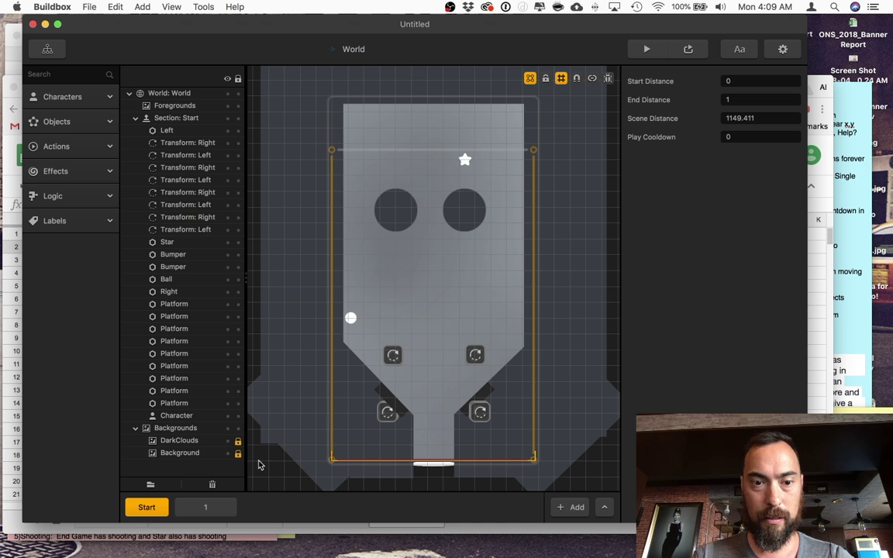
Preview the game again from the Start scene and hit the ball with the flippers until the round ends.
click(647, 49)
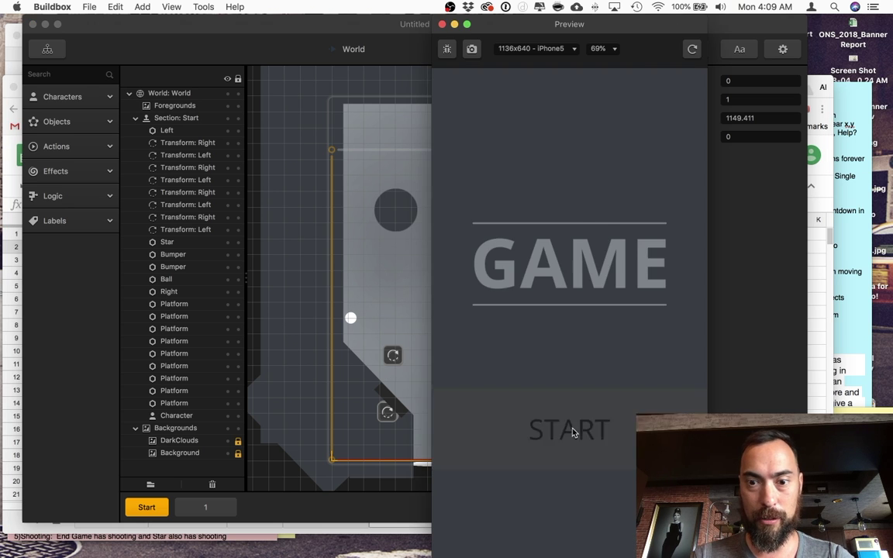
click(573, 433)
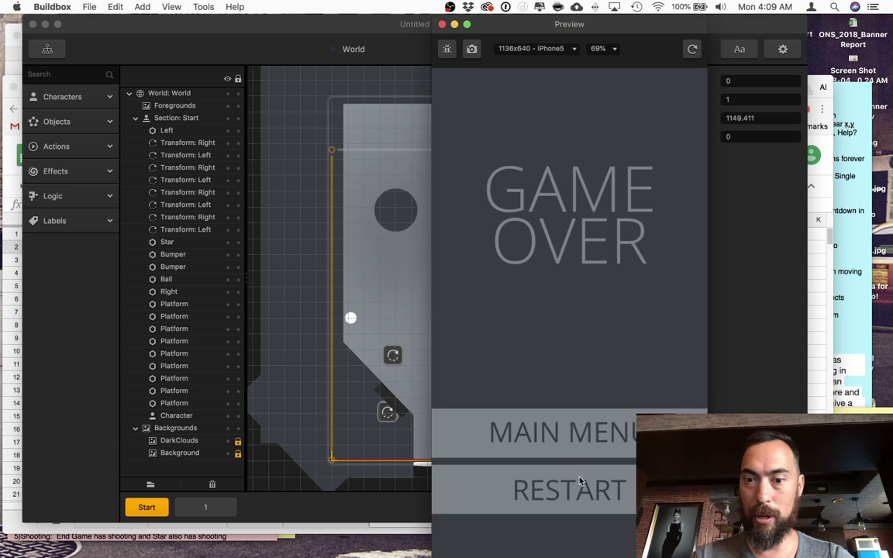
click(579, 482)
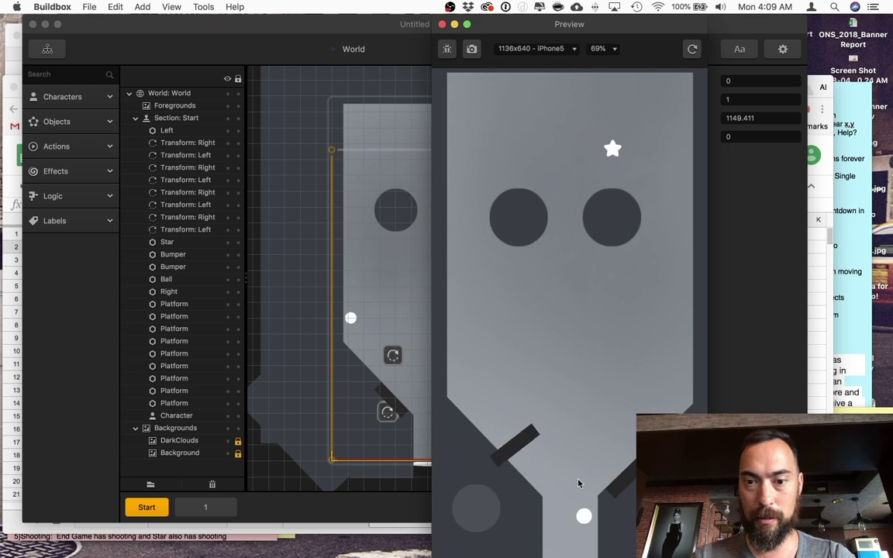
click(578, 483)
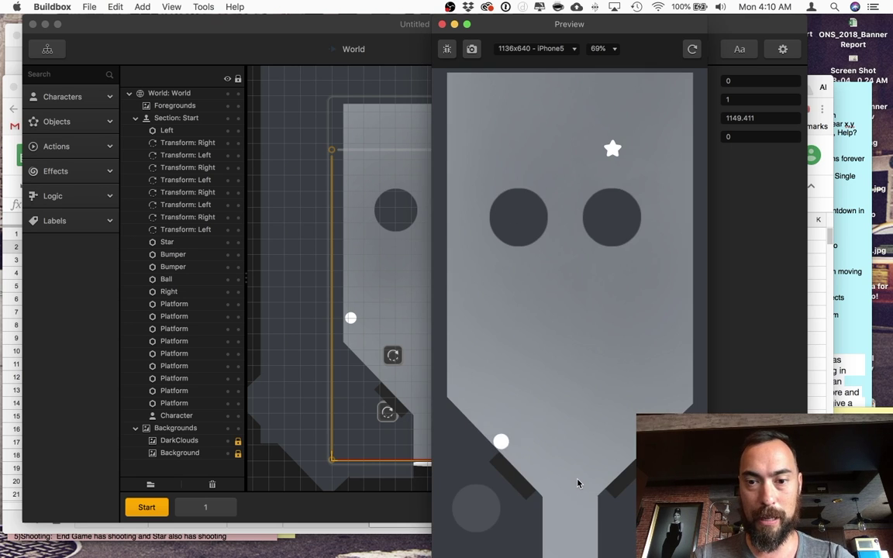
click(578, 483)
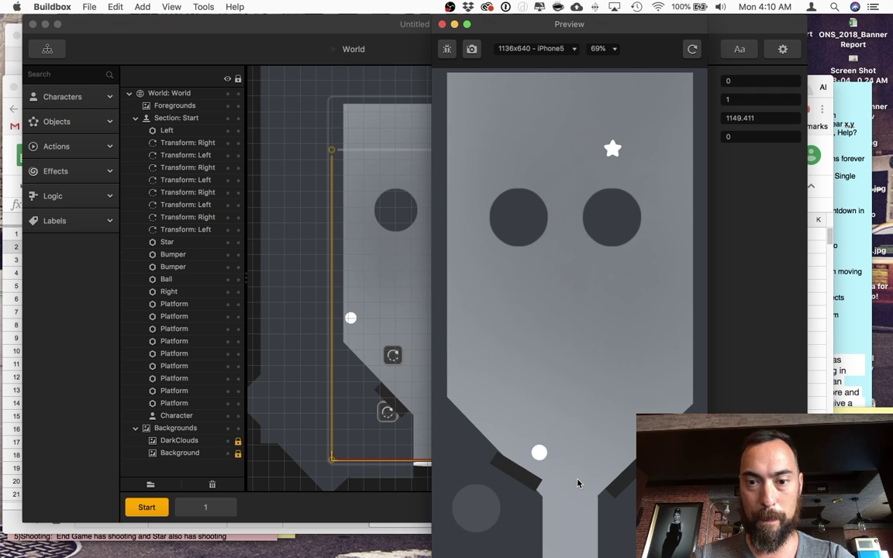
click(577, 483)
click(578, 483)
click(577, 483)
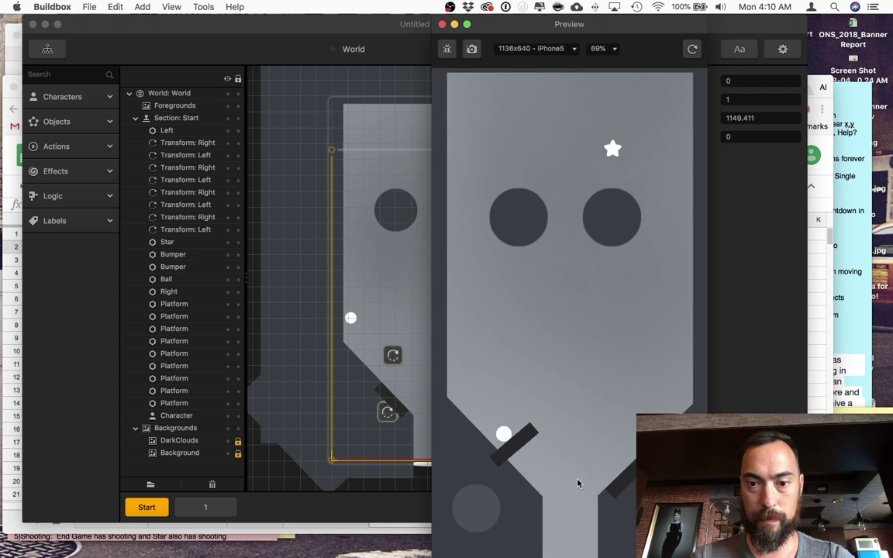
click(578, 483)
click(578, 483)
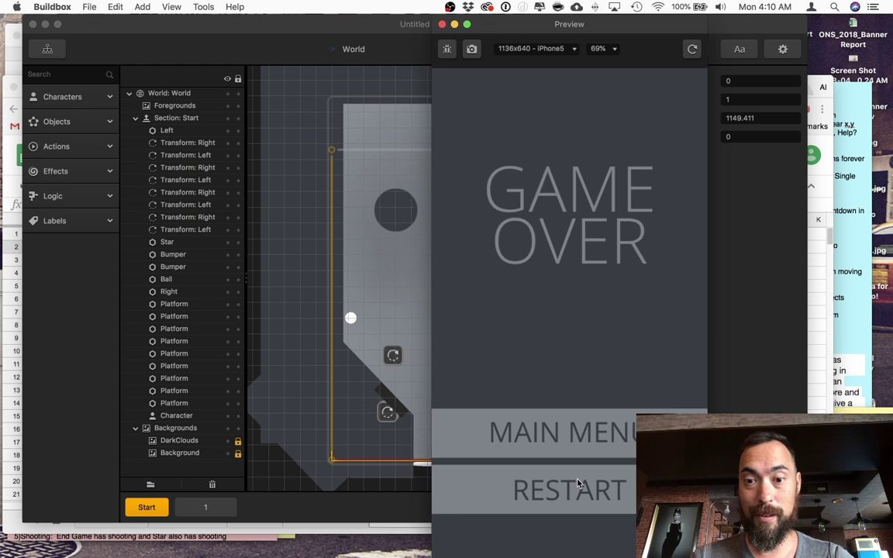
Restart for another round, keep the ball in play with the flippers, and close the preview.
click(578, 483)
click(577, 484)
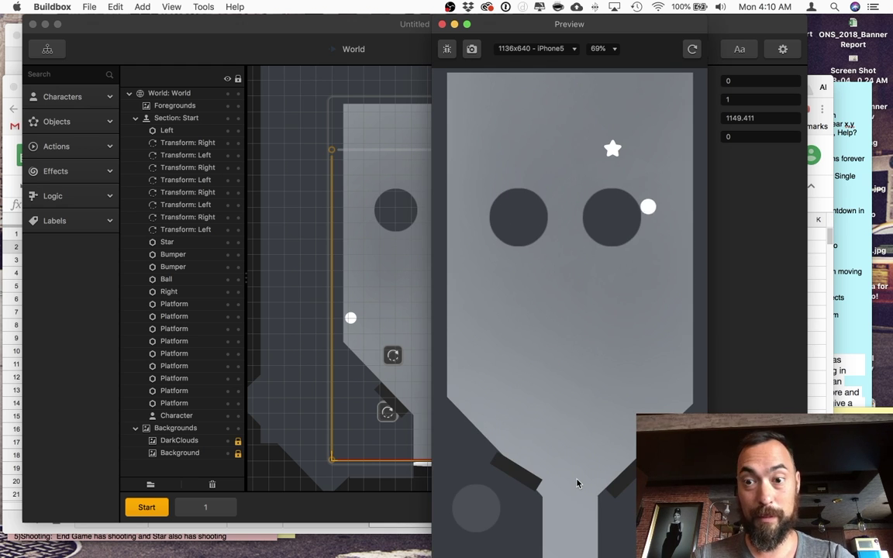
click(578, 484)
click(578, 483)
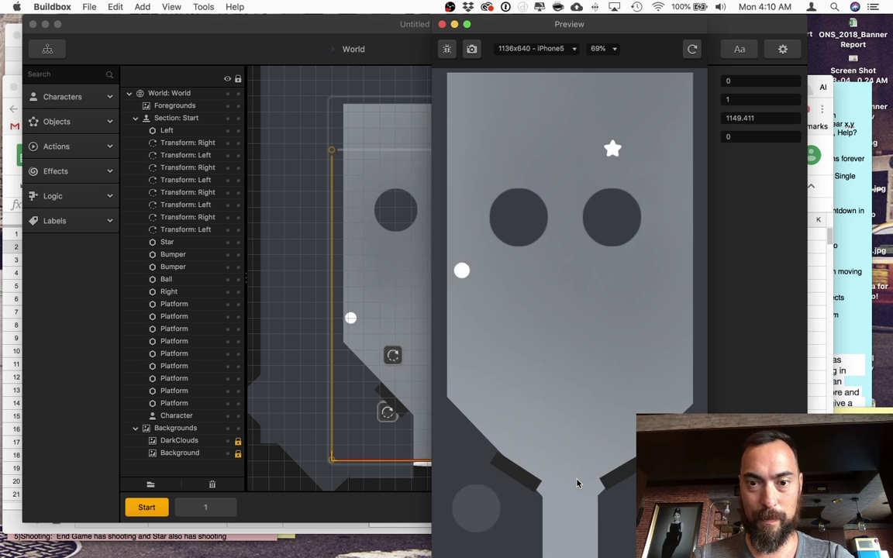
click(578, 483)
click(578, 484)
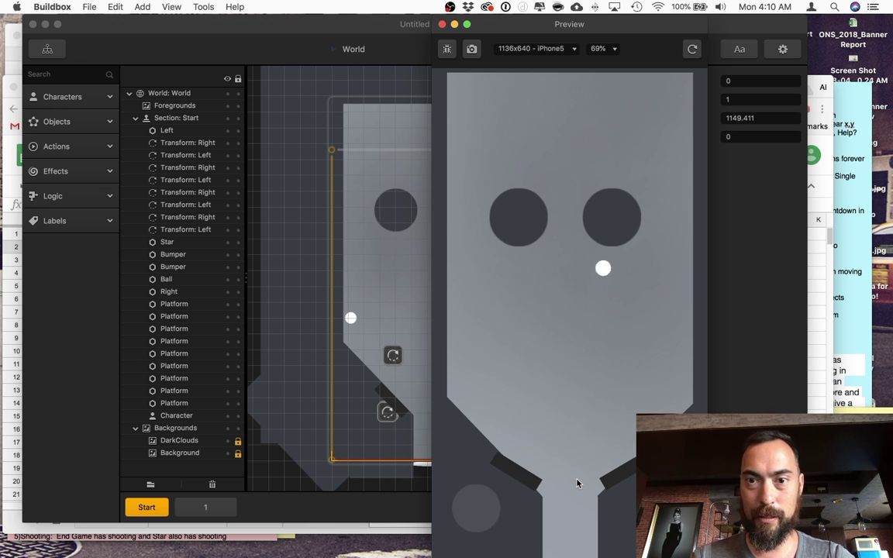
click(440, 25)
Inspect the star object in the Start scene, list the available actions, effects and logic assets, and review the Star Action asset's settings.
click(465, 161)
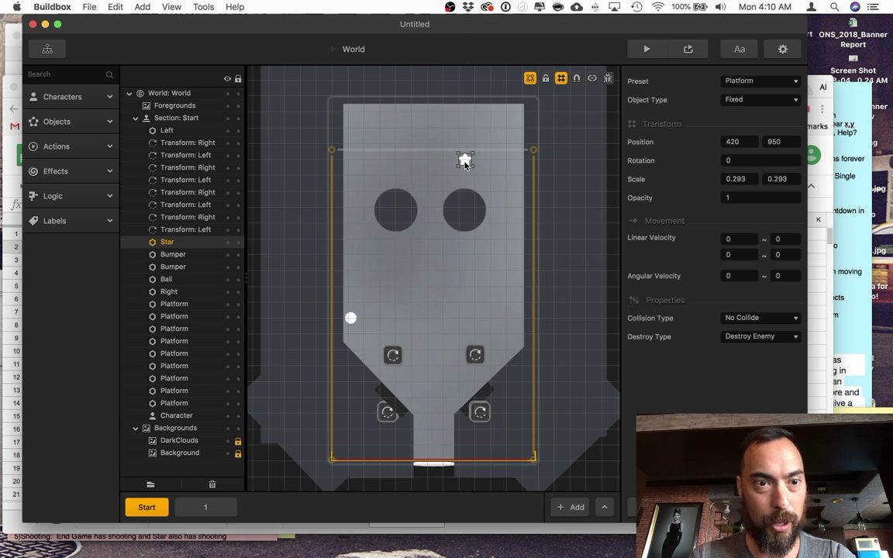
click(53, 196)
click(56, 170)
click(58, 146)
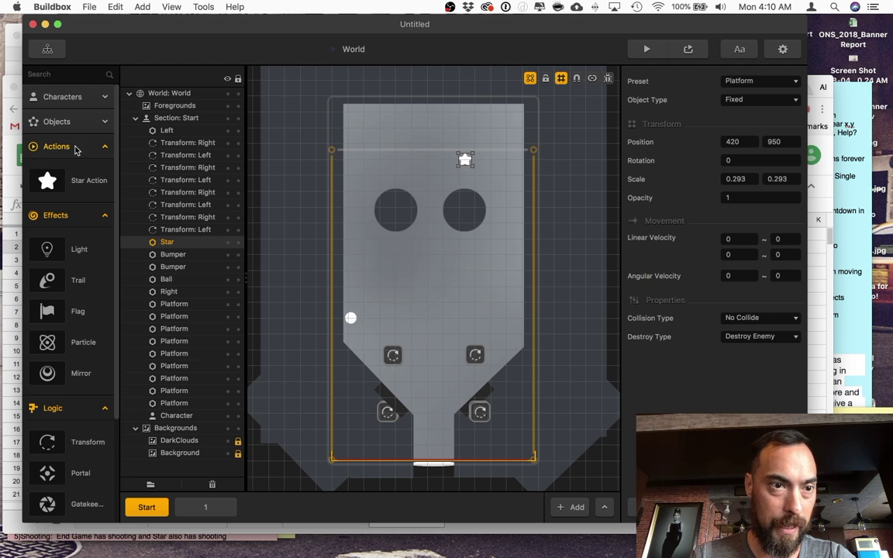
click(80, 184)
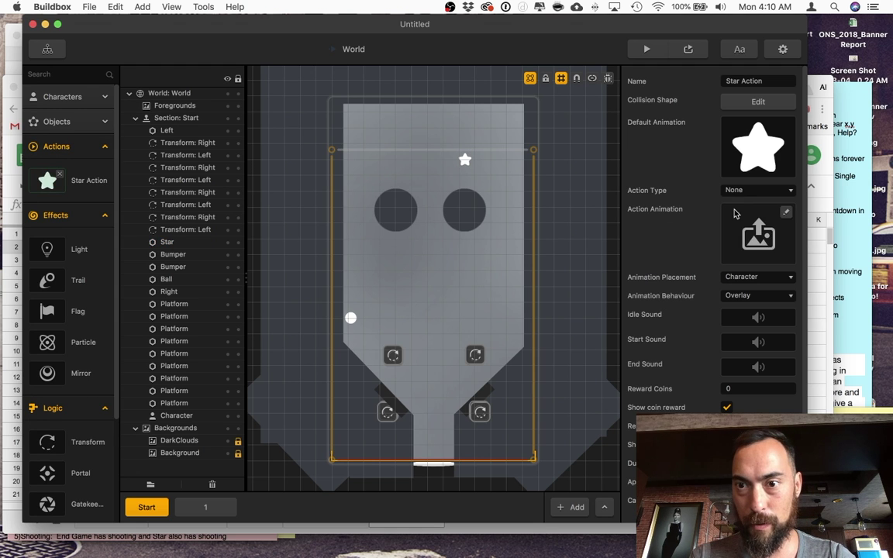
scroll(759, 279, down, 2)
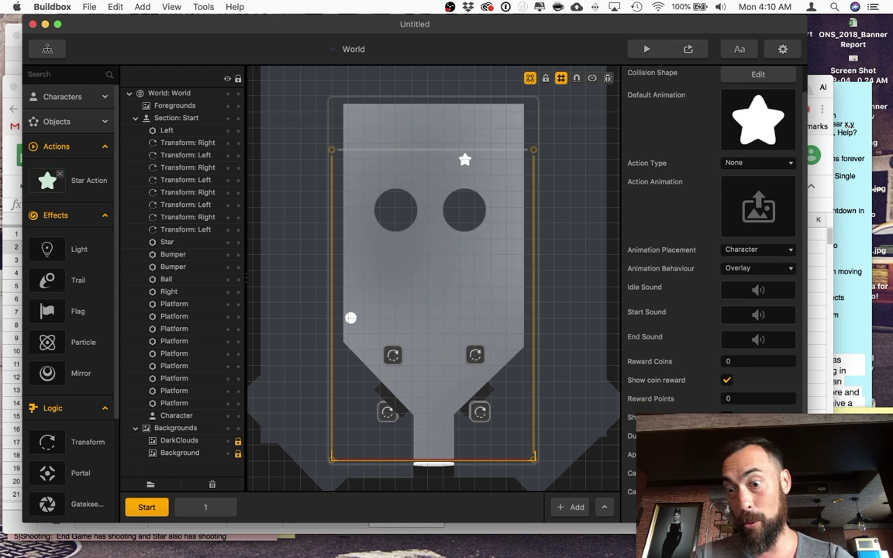
View scene 1, return to the Start scene, and review the character assets and the Star Action settings again.
click(205, 507)
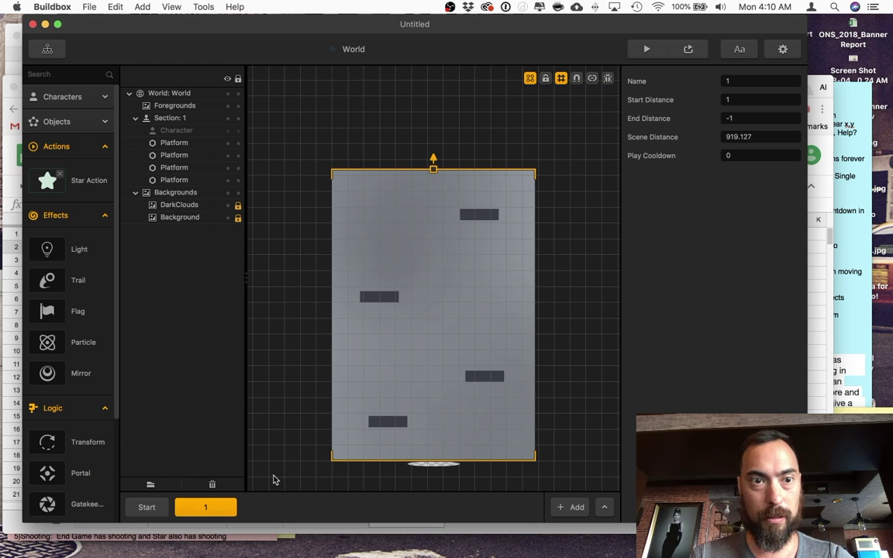
click(144, 508)
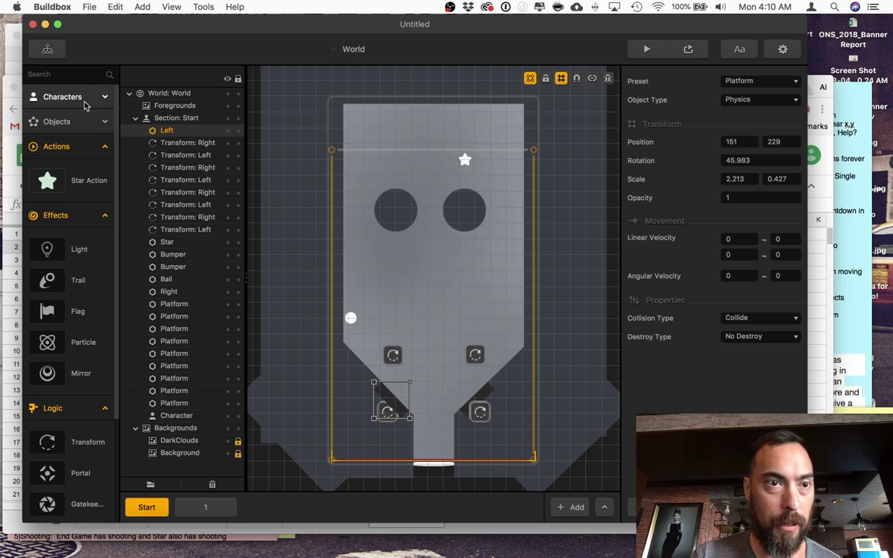
click(85, 104)
click(76, 124)
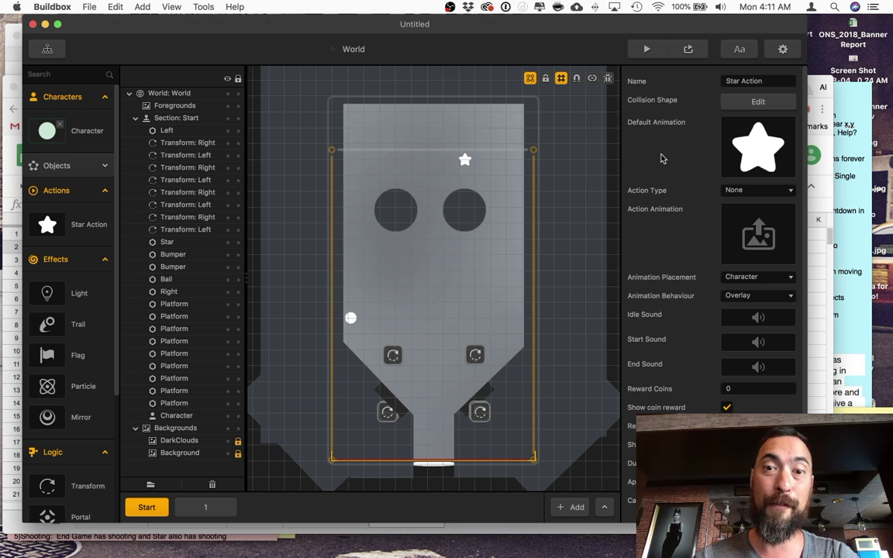
scroll(662, 158, down, 1)
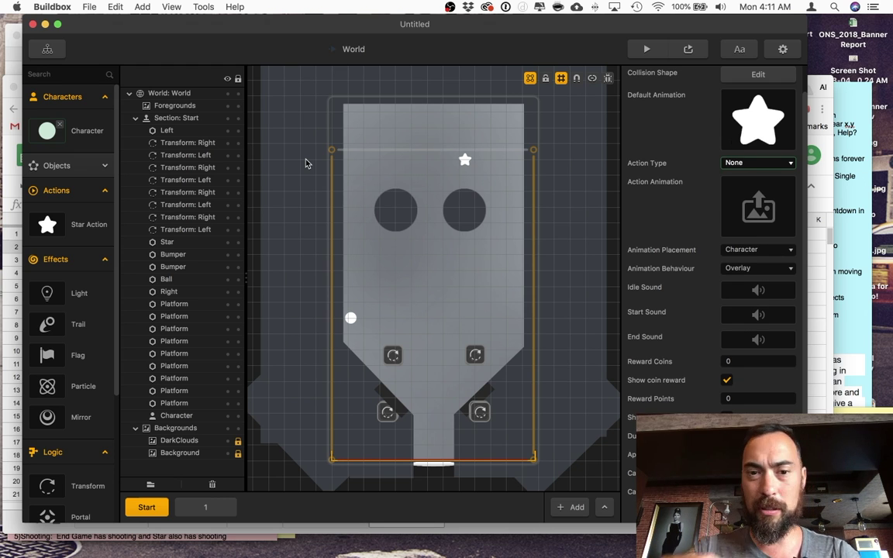
Inspect the properties of the transform objects above and beneath the left flipper.
click(393, 356)
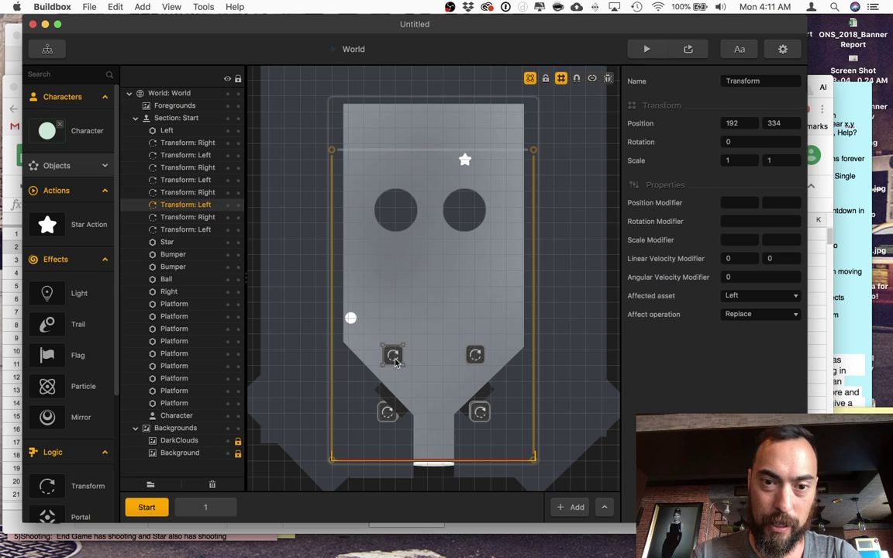
scroll(389, 426, up, 10)
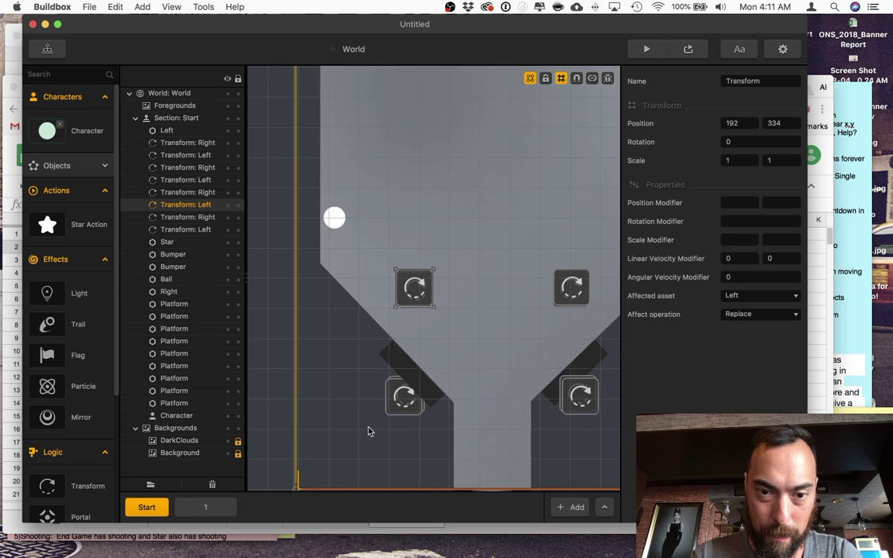
click(440, 359)
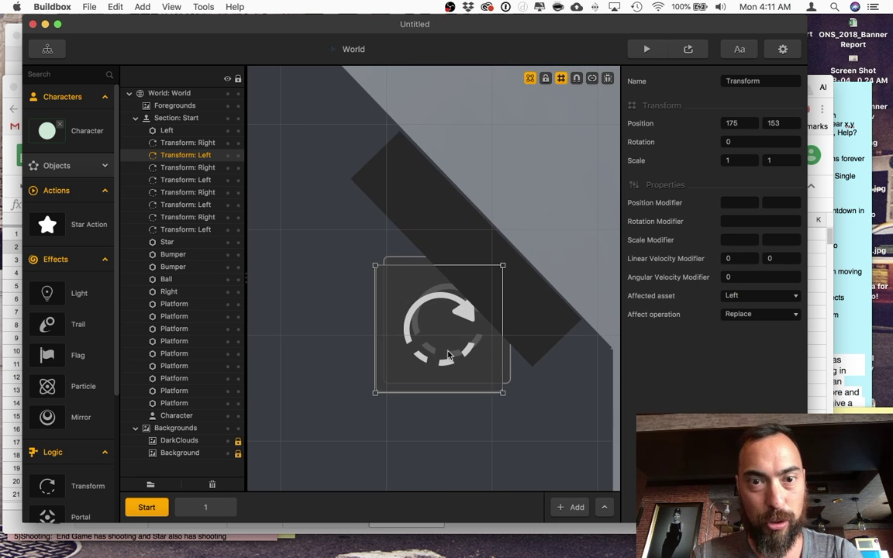
click(508, 362)
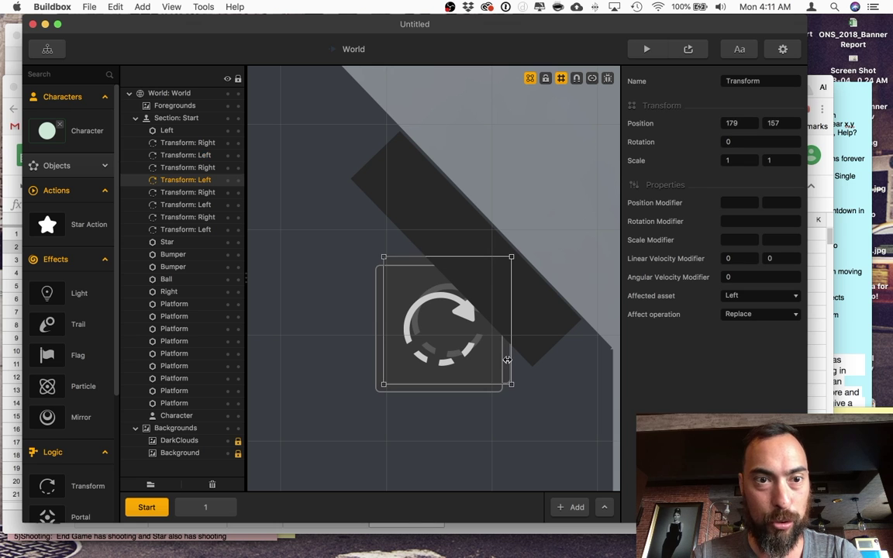
scroll(508, 361, down, 10)
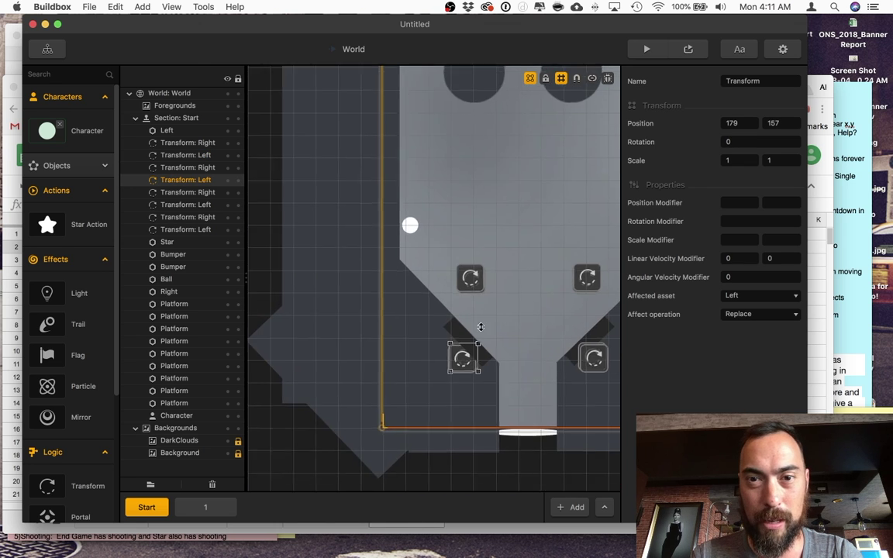
Inspect the properties of the transform objects above and beneath the right flipper.
click(575, 282)
scroll(586, 370, up, 5)
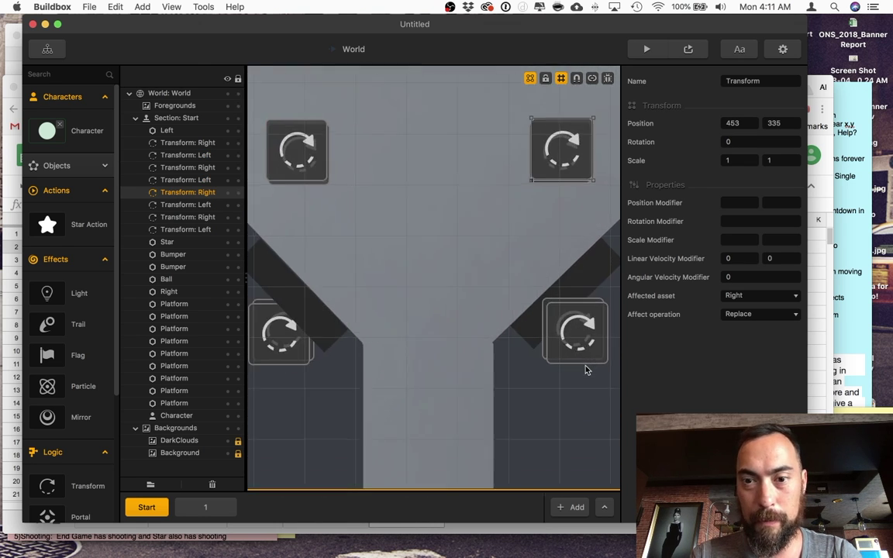
click(544, 351)
click(579, 349)
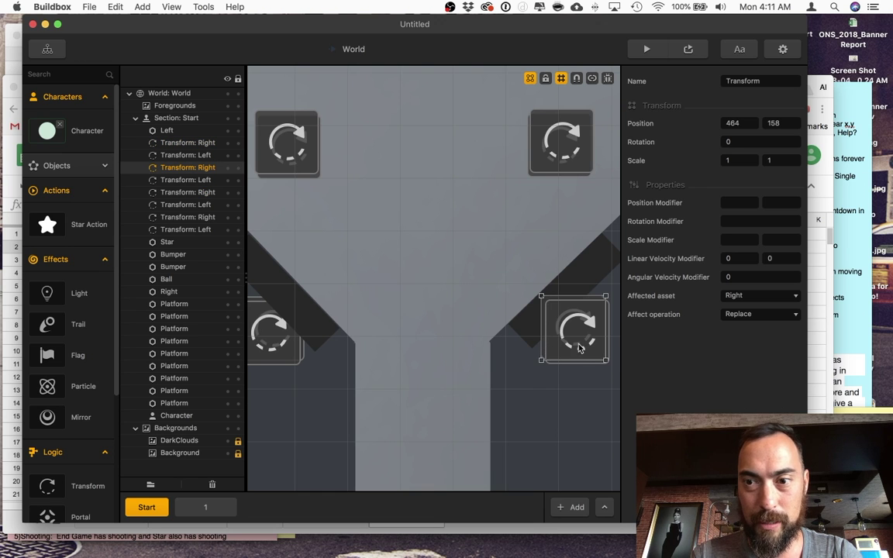
scroll(478, 250, down, 5)
Inspect the character placed beneath the drain, the ball's properties, and the Character asset's gameplay settings.
click(434, 382)
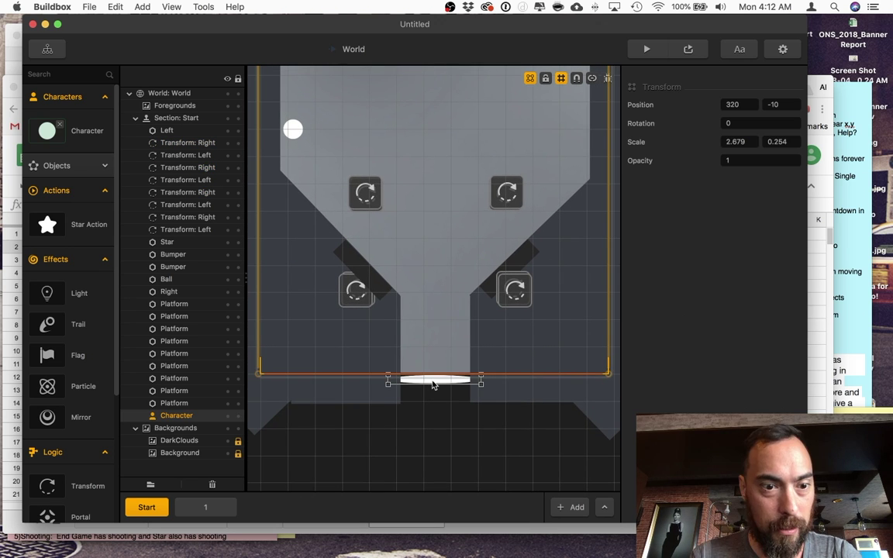
click(293, 129)
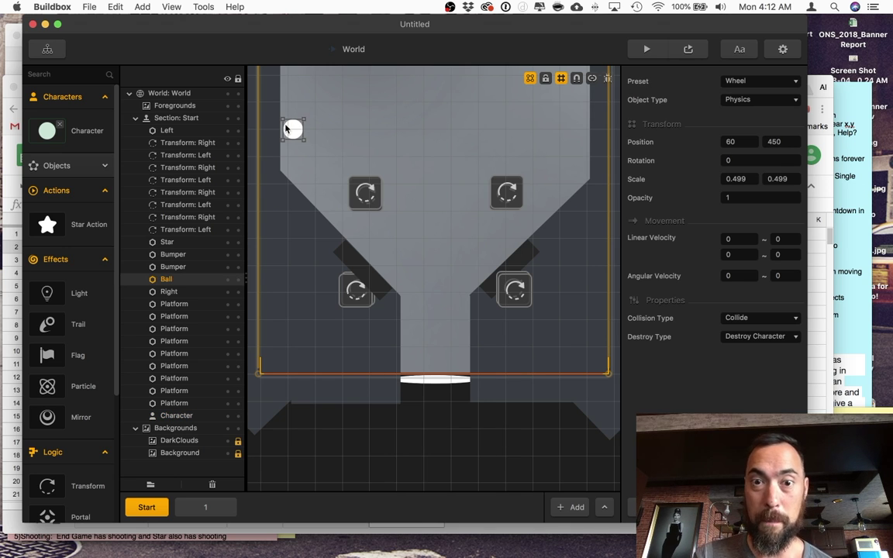
click(78, 130)
scroll(702, 211, down, 15)
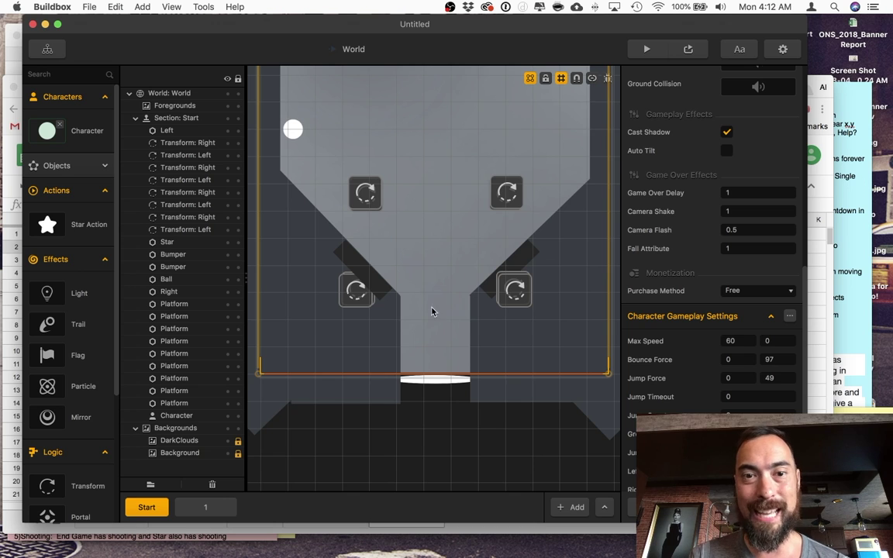
click(293, 130)
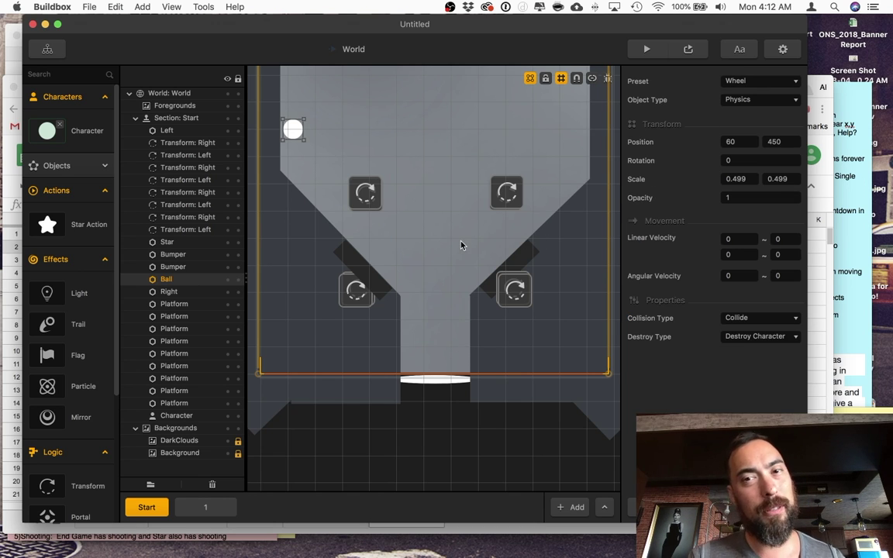
Examine the Left flipper asset's Advanced Move components, including the forced switch option, angular velocity and button event.
scroll(461, 243, down, 3)
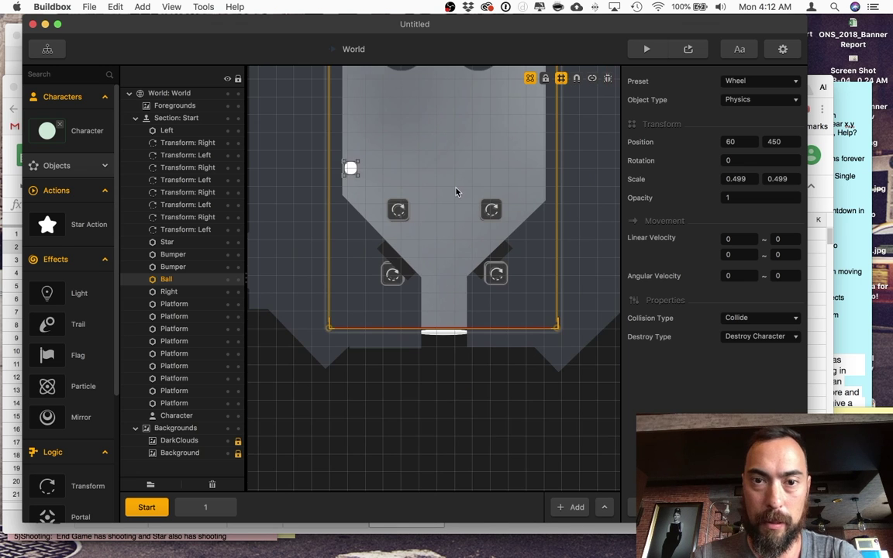
drag(444, 168, 430, 281)
scroll(445, 204, down, 2)
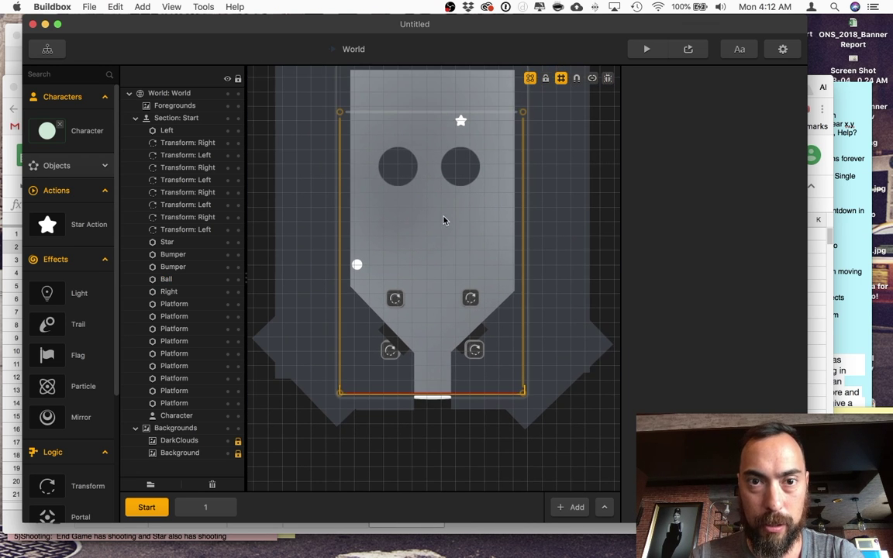
drag(450, 239, 452, 255)
click(68, 166)
click(76, 261)
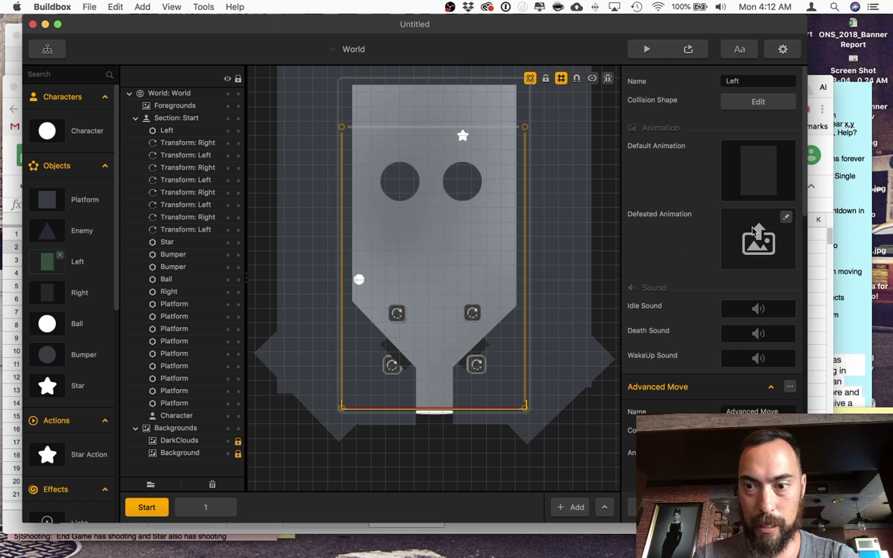
scroll(743, 232, down, 5)
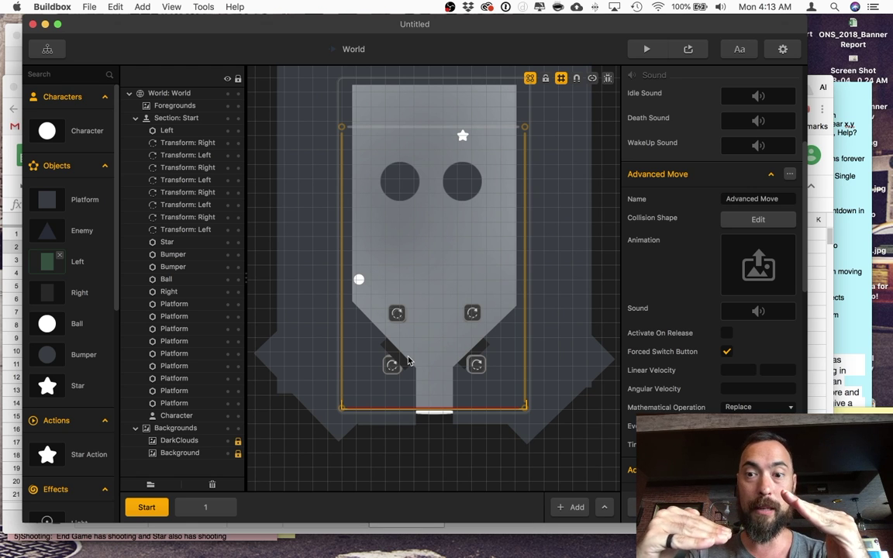
click(726, 352)
scroll(737, 359, down, 2)
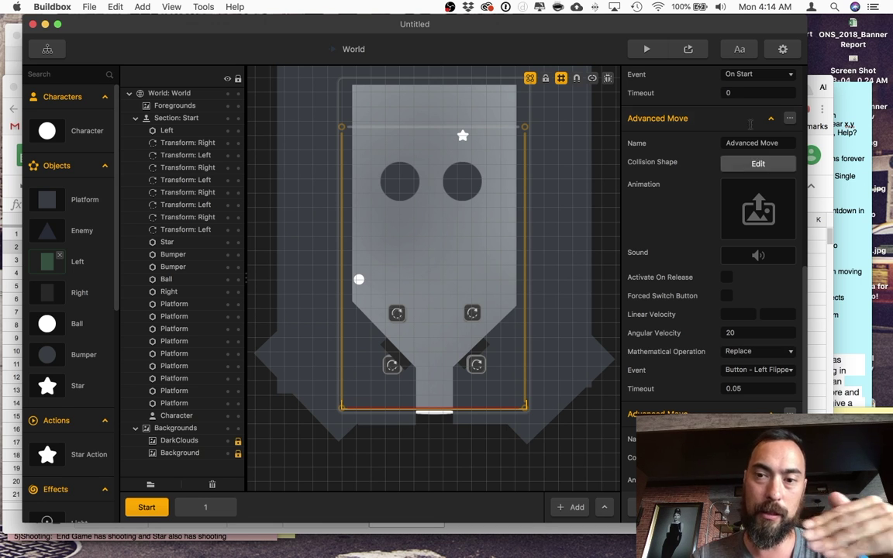
Preview the game, restart after the first round ends, try both flippers on the ball, and close the preview.
click(650, 53)
click(644, 403)
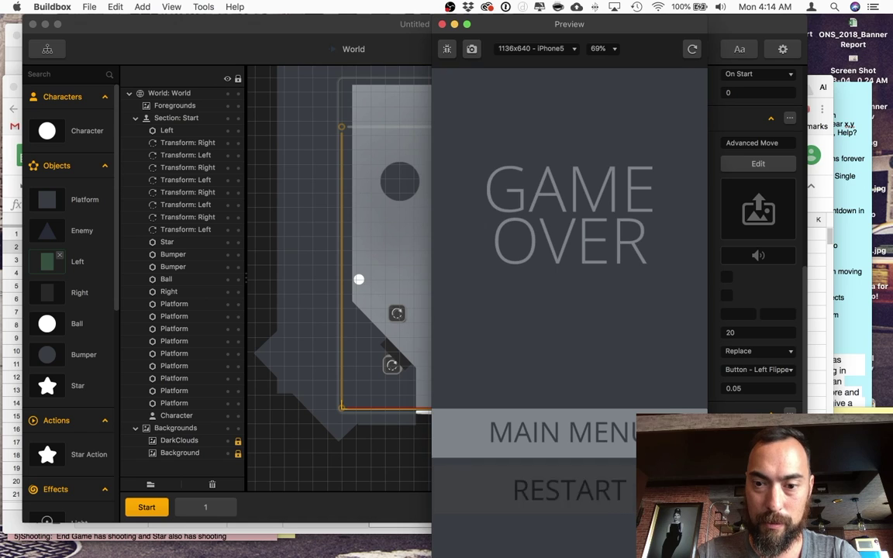
click(644, 490)
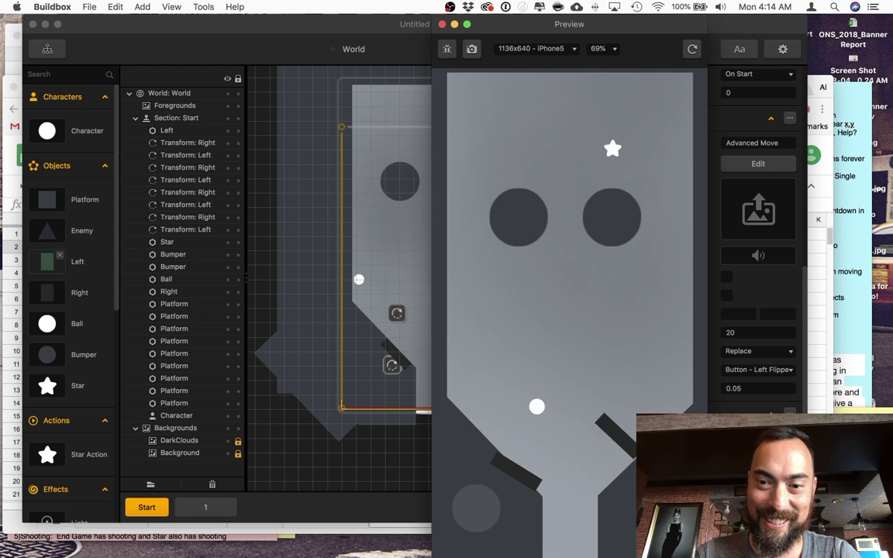
key(Right)
key(Right)
key(Left)
key(Left)
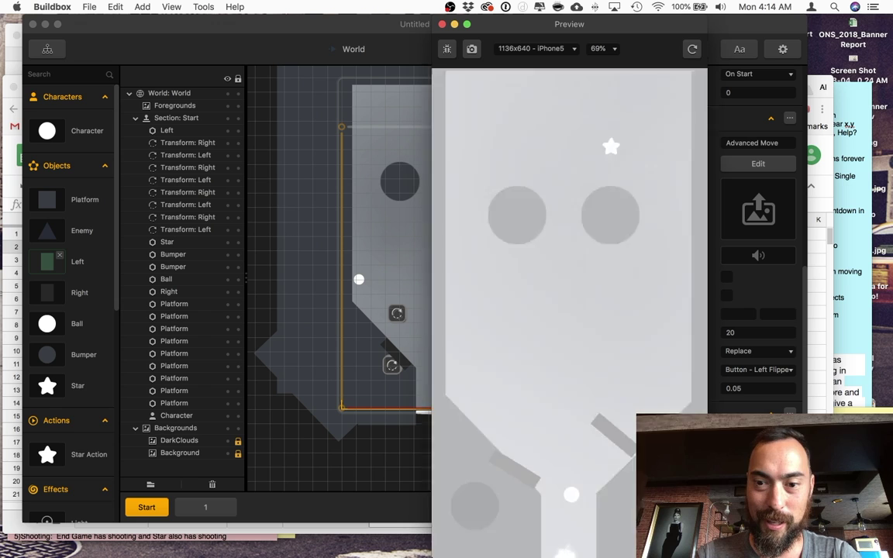
click(442, 24)
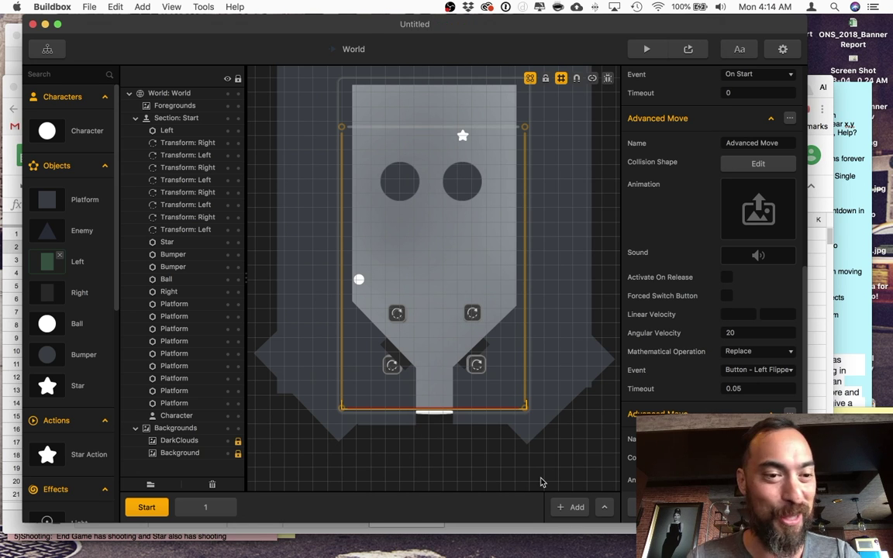
Check the Left flipper's release-activated Advanced Move, preview the game again, start a round and try the left flipper repeatedly.
scroll(682, 365, down, 5)
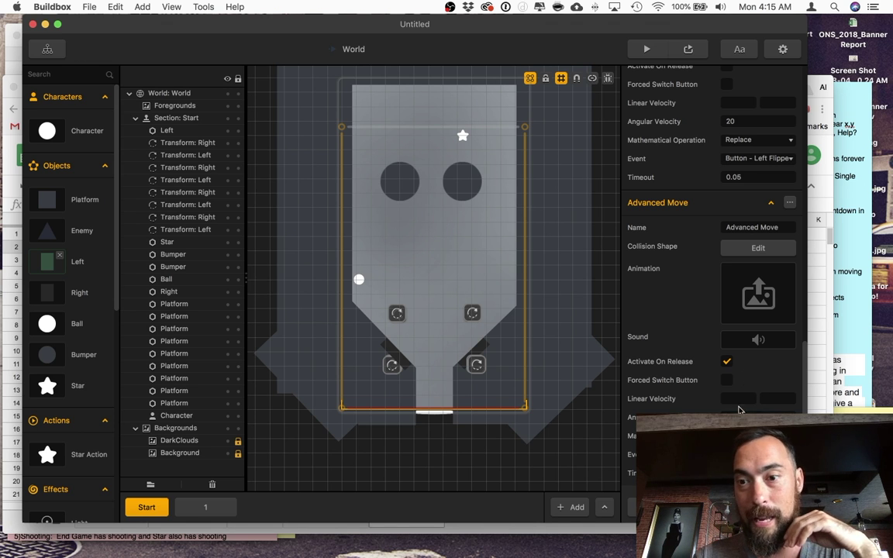
click(644, 51)
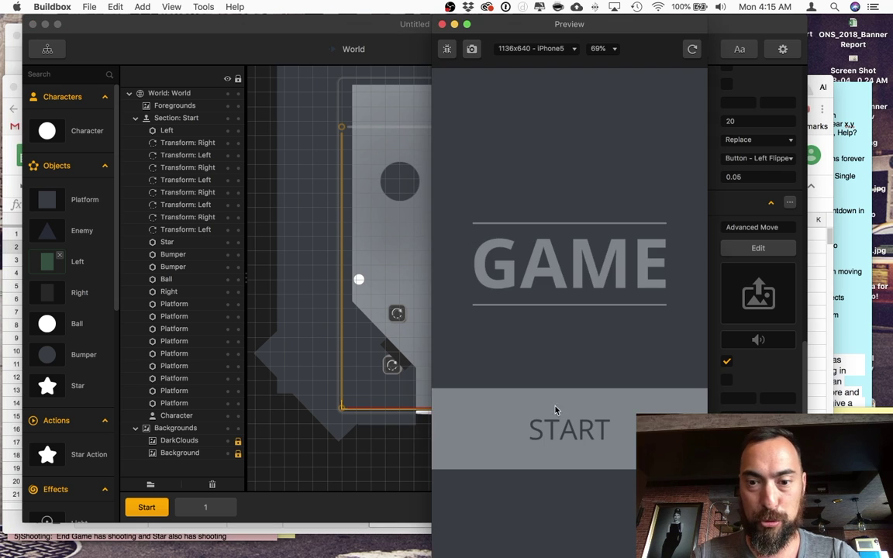
click(557, 415)
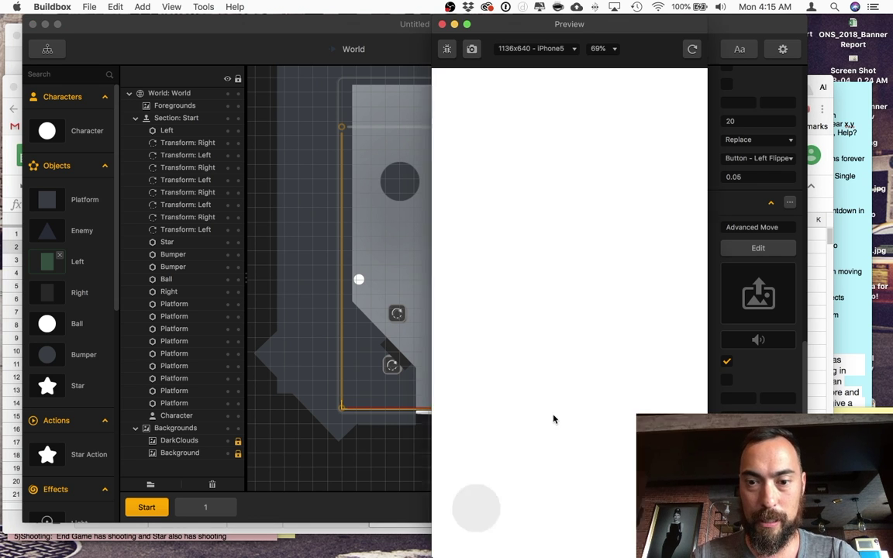
click(574, 489)
key(Left)
key(Left)
key(Left)
key(Left)
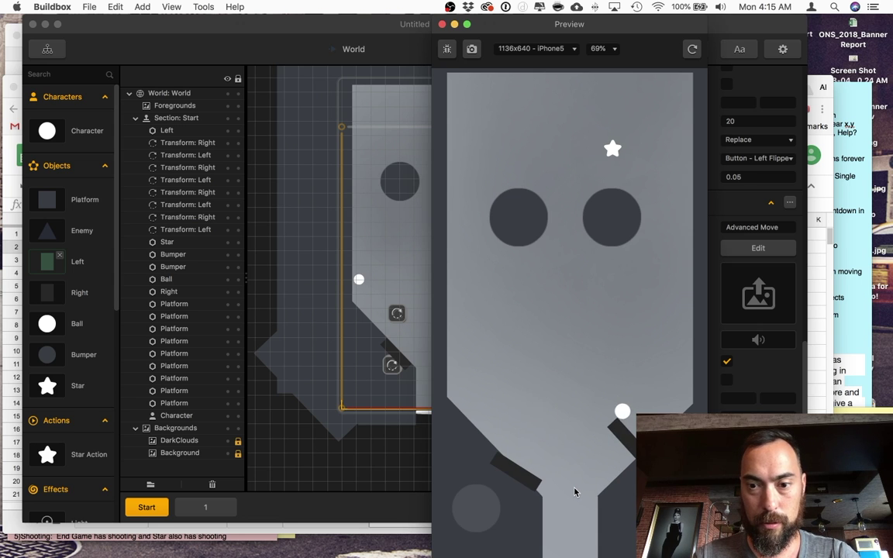
Keep playing the previewed round, flipping the right and left flippers repeatedly at the ball to test their response.
click(575, 493)
click(575, 492)
click(575, 492)
click(574, 491)
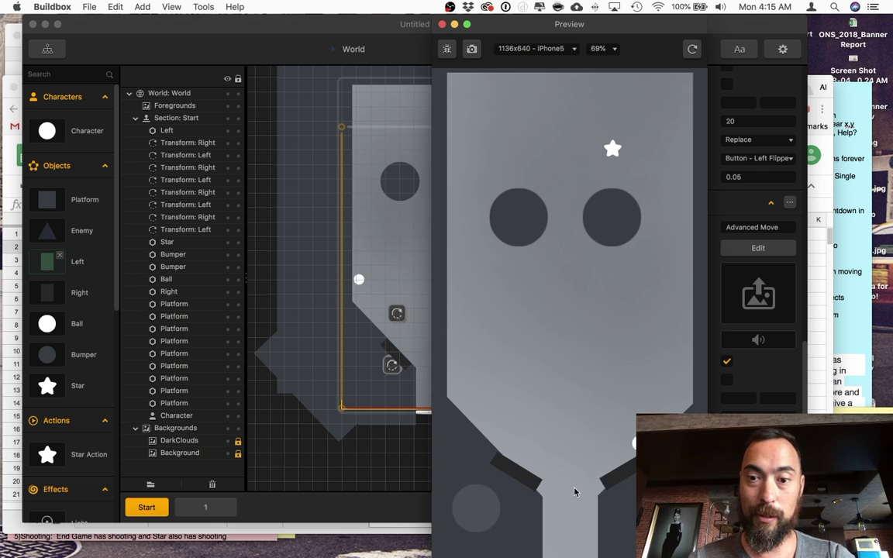
key(Right)
key(Right)
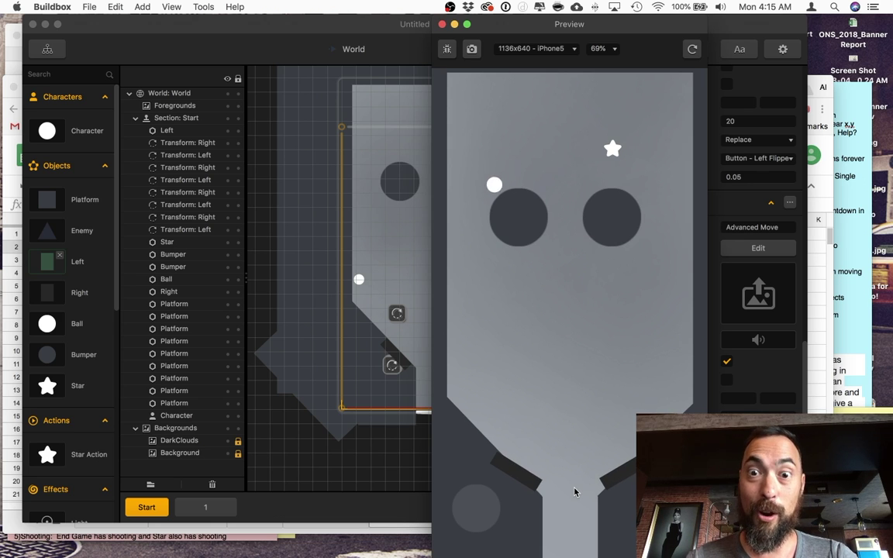
key(Left)
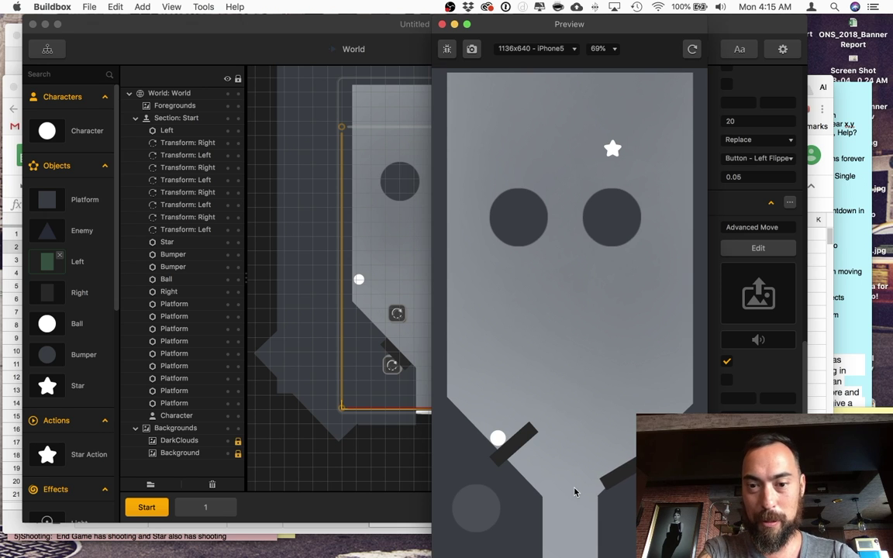
click(575, 492)
click(574, 491)
key(Left)
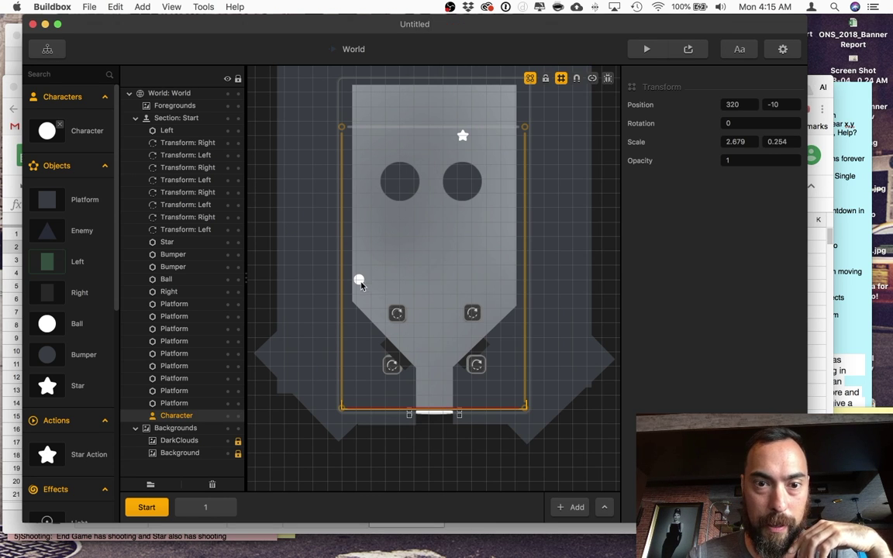
Inspect the upper transform that affects the Left flipper, checking its icon and its modifier and velocity properties.
click(396, 316)
scroll(397, 316, up, 10)
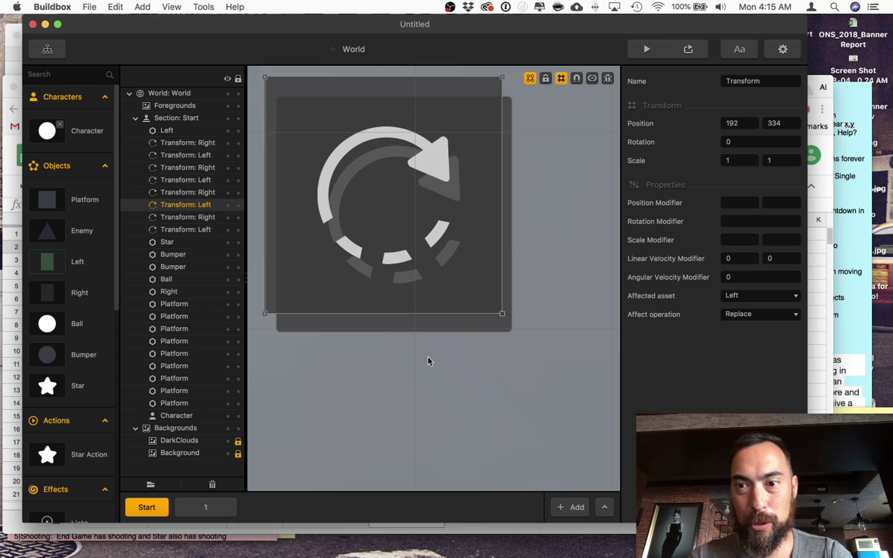
click(464, 328)
click(456, 271)
click(453, 319)
click(449, 324)
click(455, 275)
click(462, 325)
scroll(475, 326, down, 5)
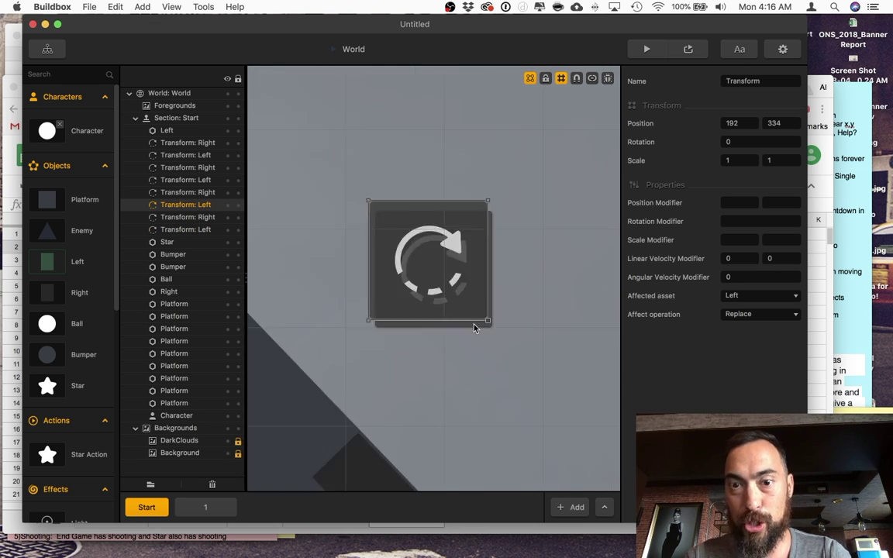
Inspect the matching upper transform that affects the Right flipper, including its angular velocity modifier.
drag(548, 335, 177, 299)
scroll(498, 354, down, 3)
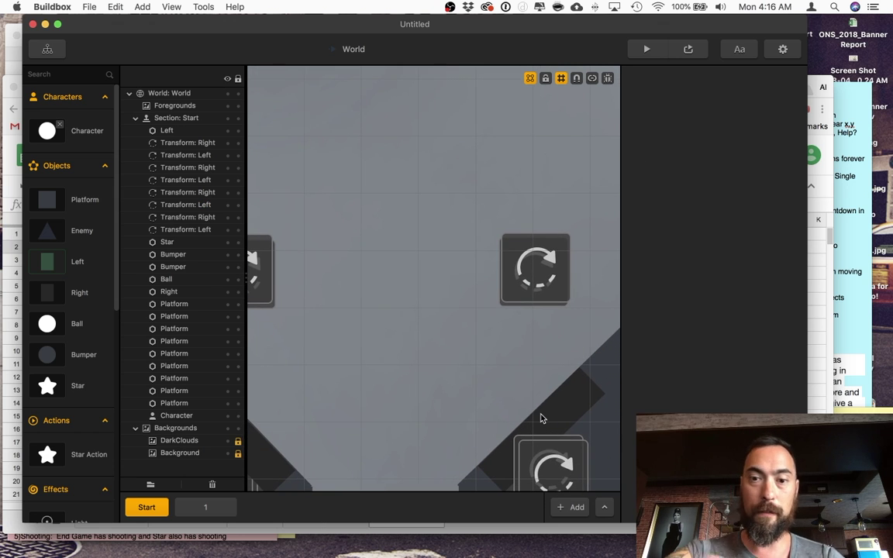
click(534, 297)
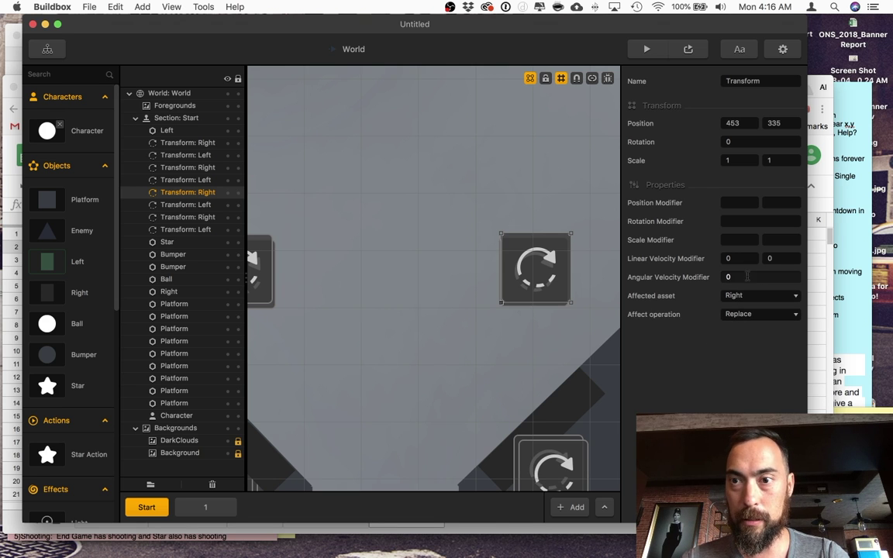
click(441, 389)
scroll(440, 389, down, 10)
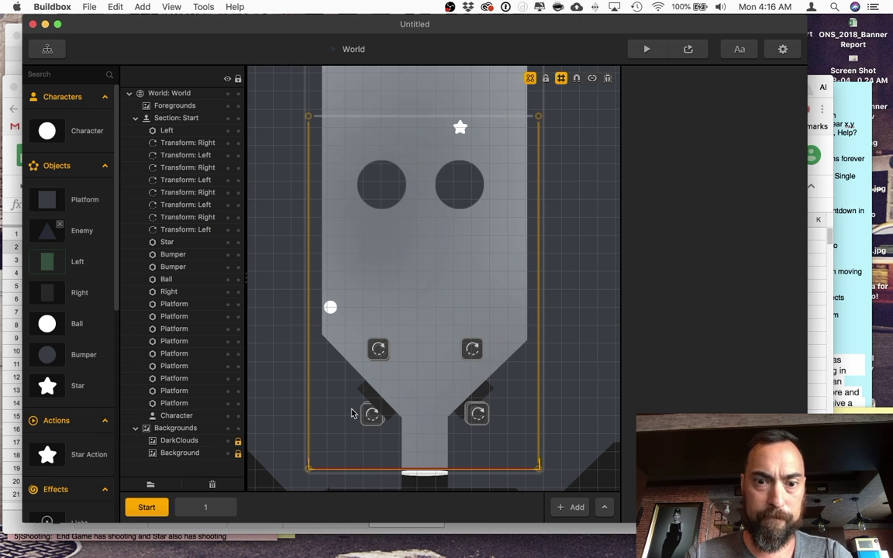
Examine the Character asset's move animation and default animation in the Animation Editor, closing the editor after each.
click(82, 135)
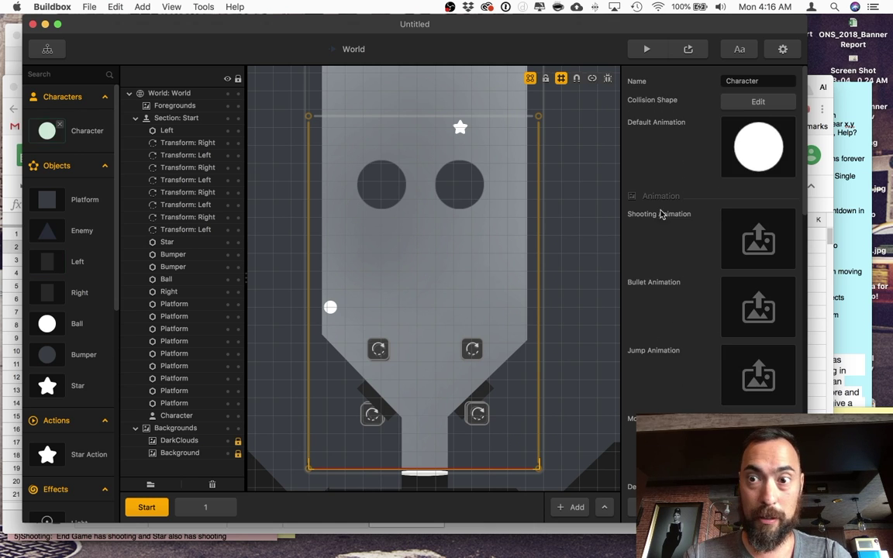
scroll(776, 310, down, 3)
click(771, 293)
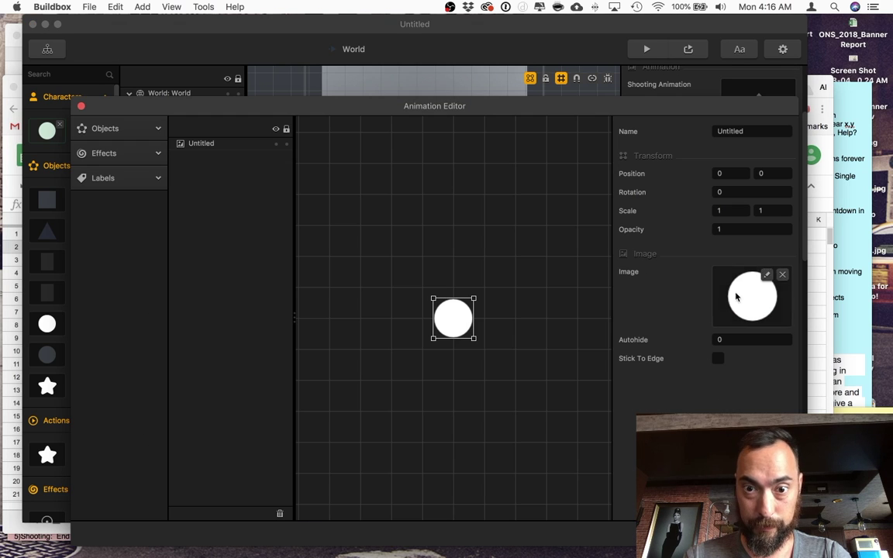
click(457, 234)
click(200, 143)
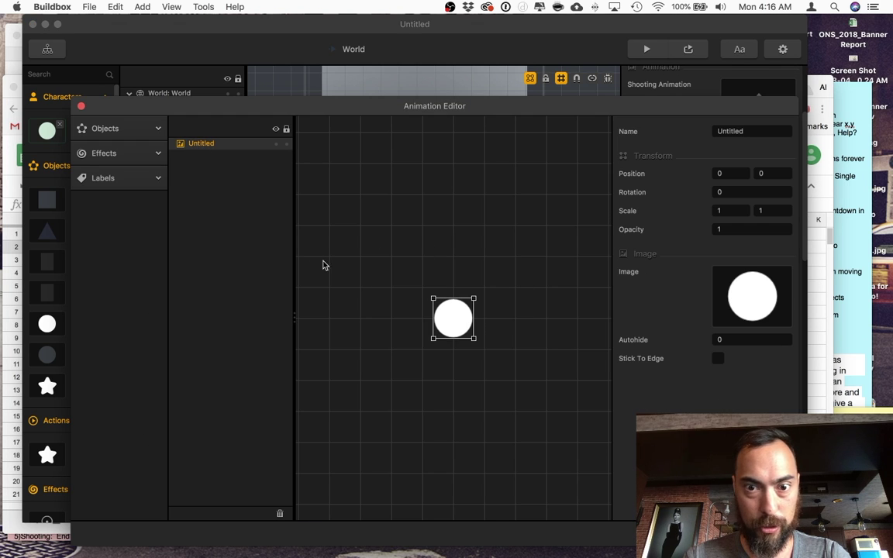
click(80, 105)
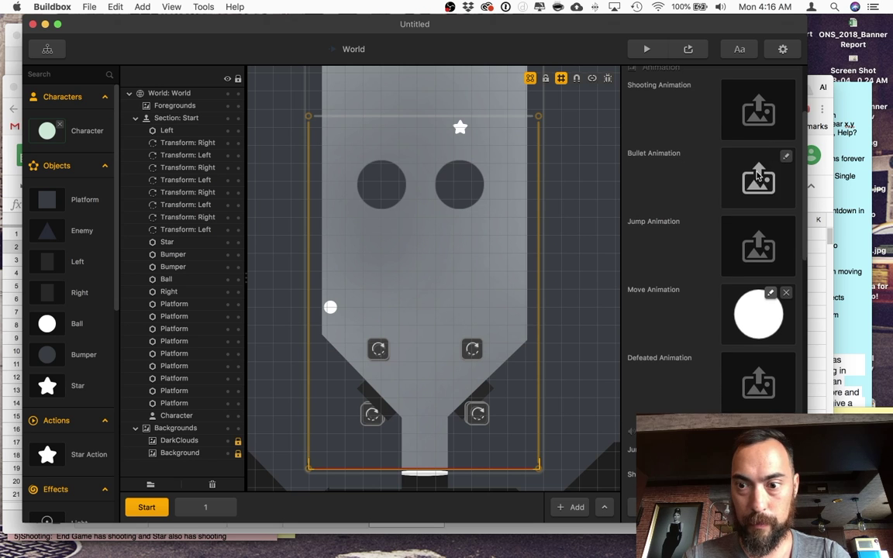
scroll(776, 155, up, 3)
click(772, 126)
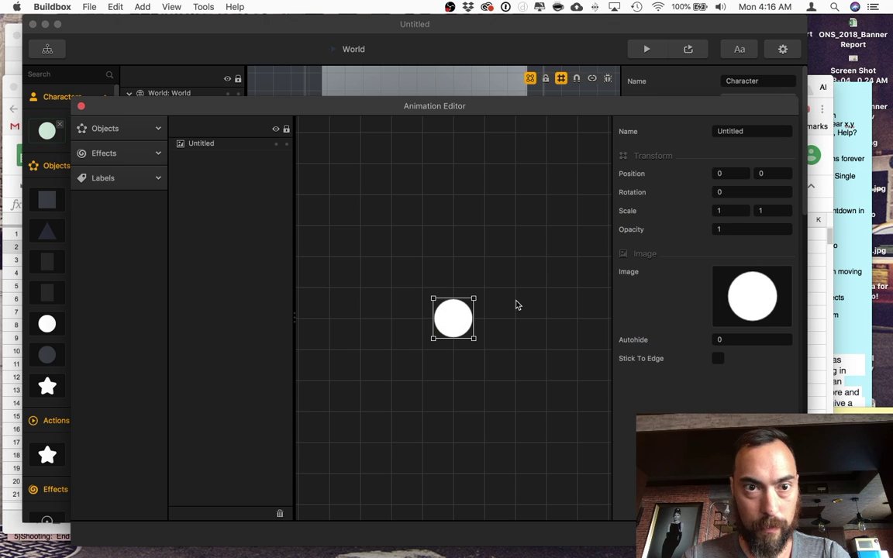
click(79, 107)
Review the Character asset's game over effects and gameplay settings, and check the Ball asset's default animation.
scroll(747, 261, down, 10)
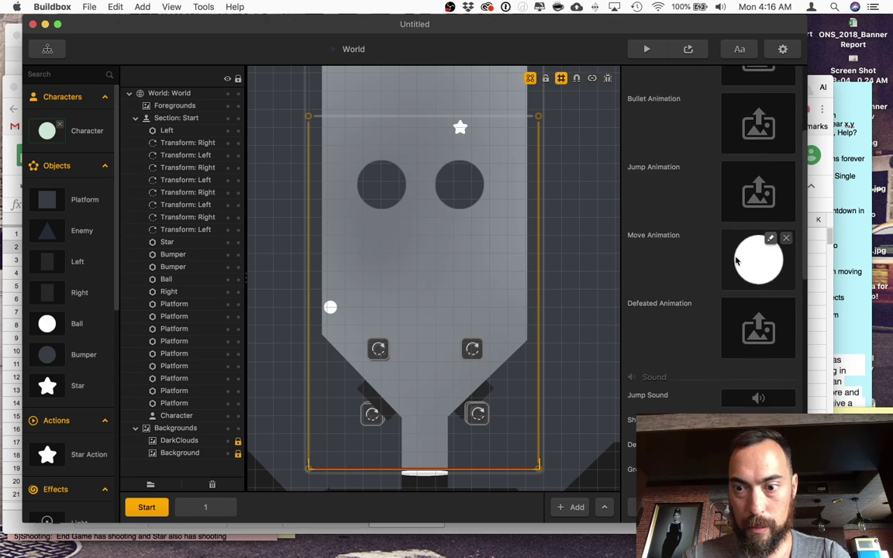
scroll(741, 252, down, 5)
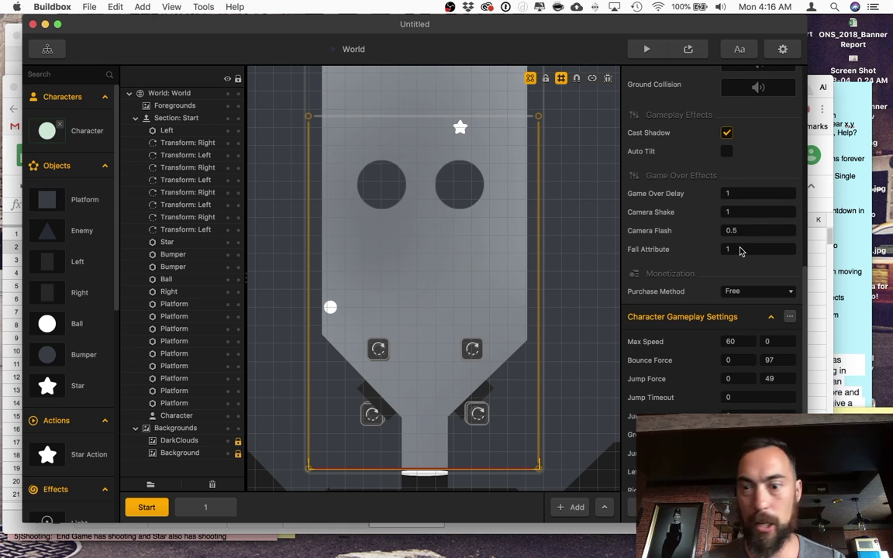
scroll(737, 256, down, 3)
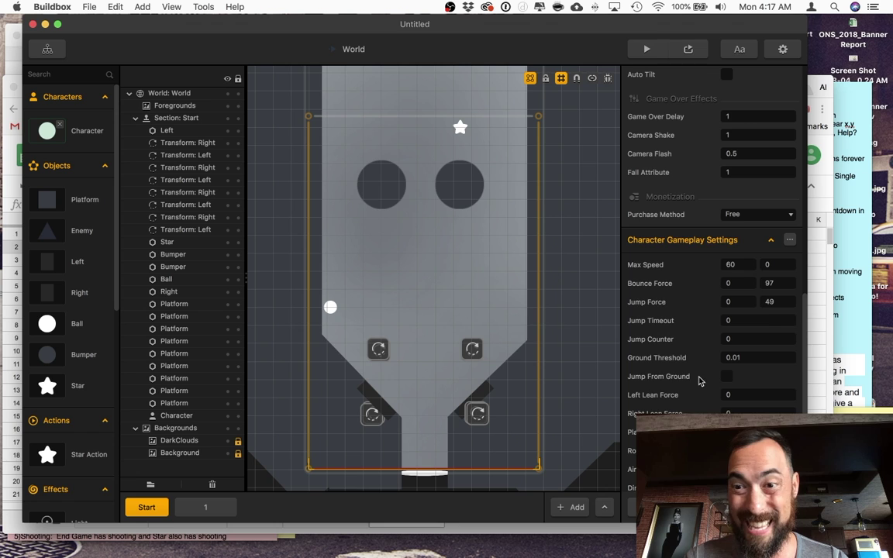
scroll(701, 380, down, 5)
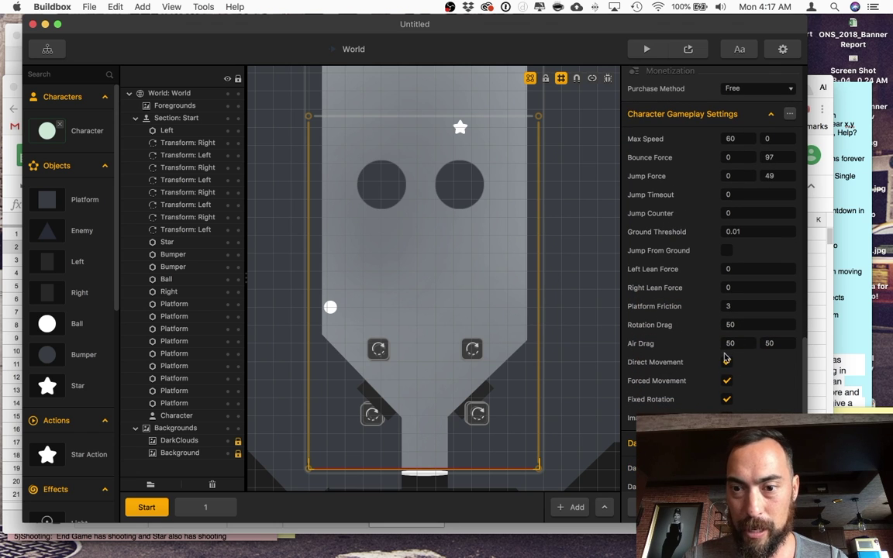
scroll(788, 370, down, 1)
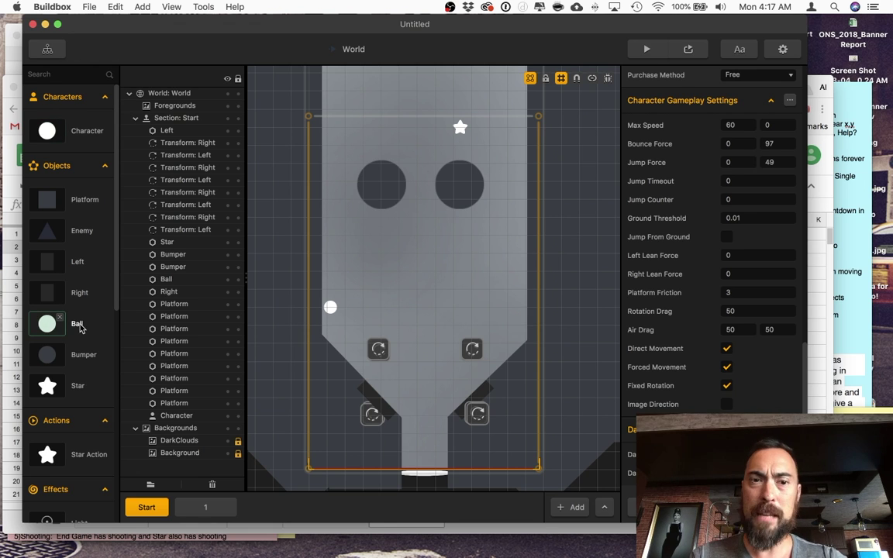
double_click(47, 324)
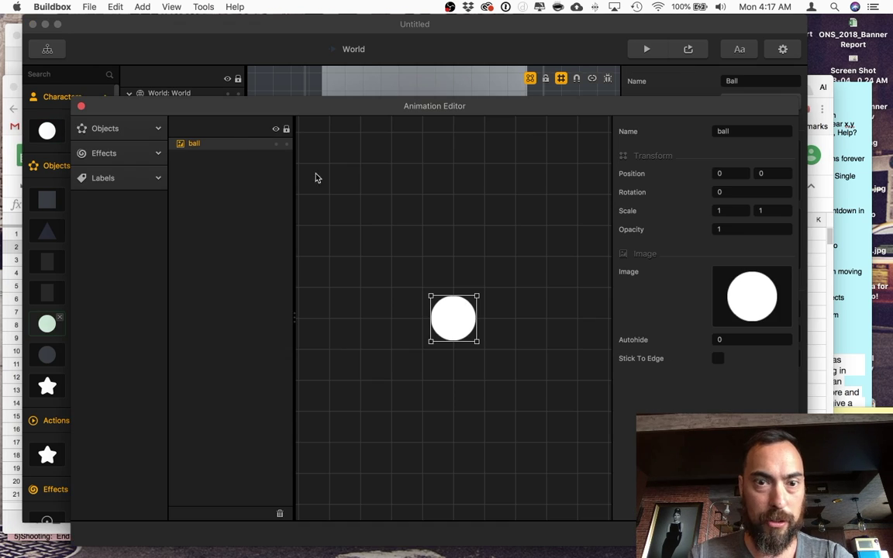
click(80, 106)
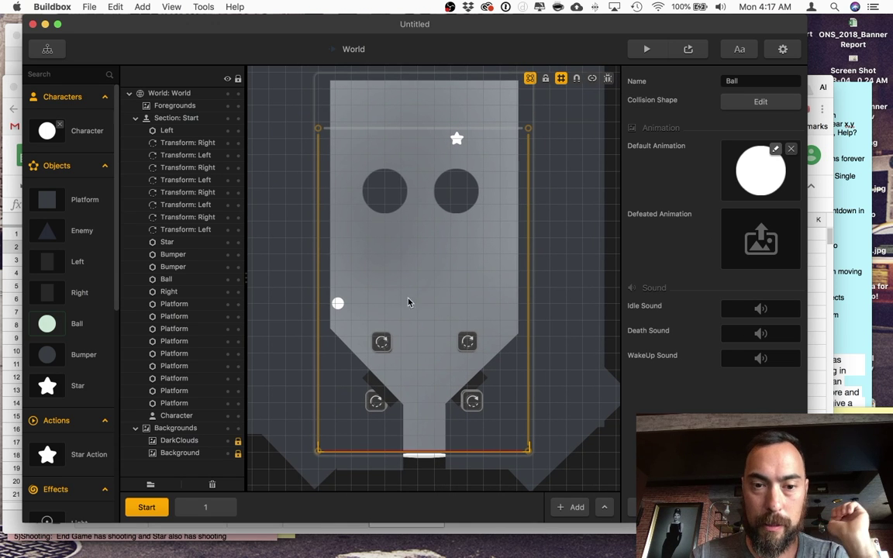
Preview the game, shift the preview window aside, reload it, restart after the game ends and try the flippers on the ball.
click(643, 52)
click(574, 423)
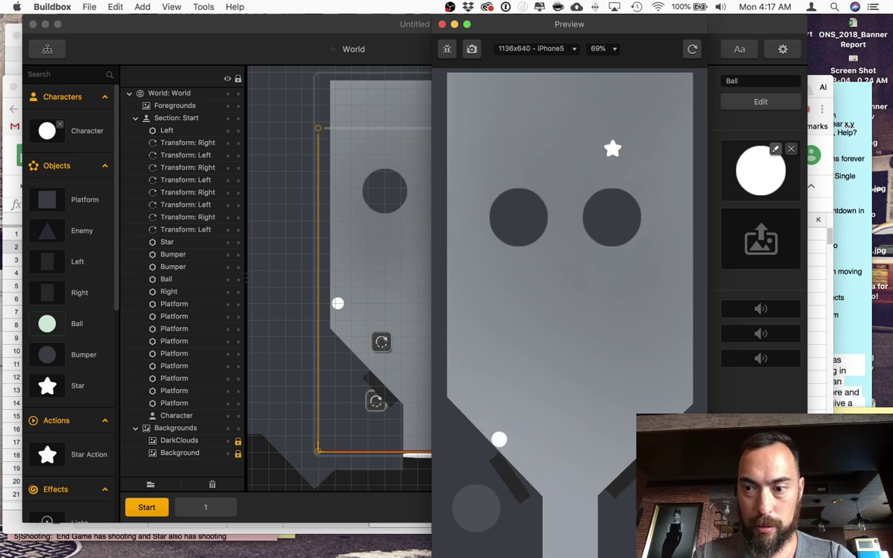
click(850, 411)
drag(627, 35, 541, 38)
click(606, 48)
click(476, 411)
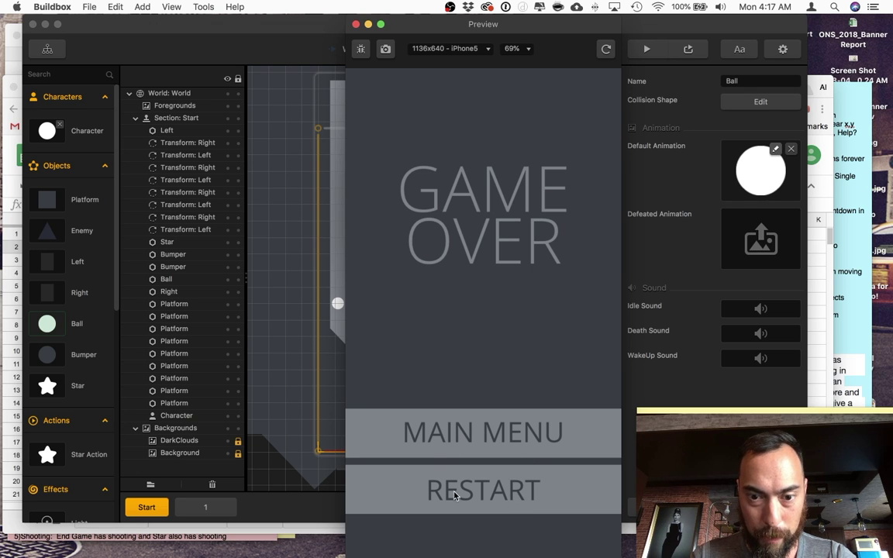
click(456, 496)
click(461, 513)
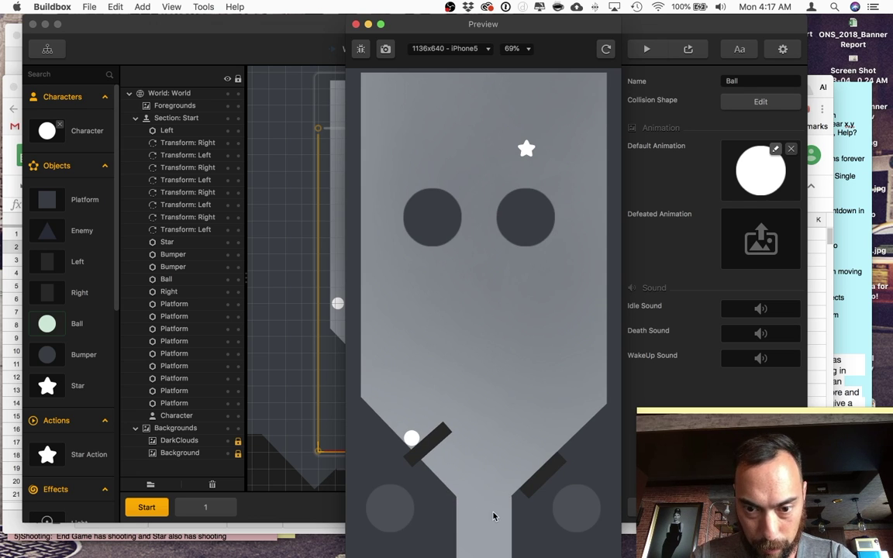
click(453, 482)
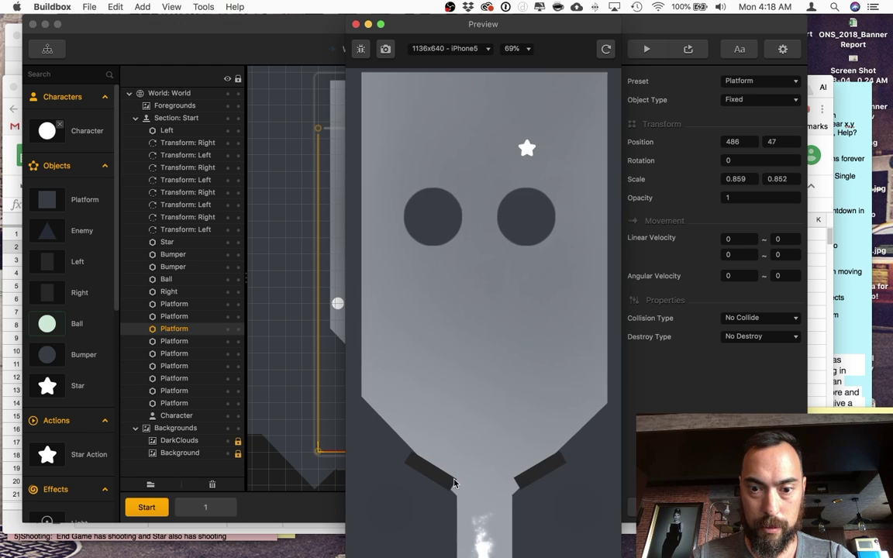
Return to the world editor and activate debug mode to show the collision shapes around the flippers and drain.
click(329, 411)
click(426, 429)
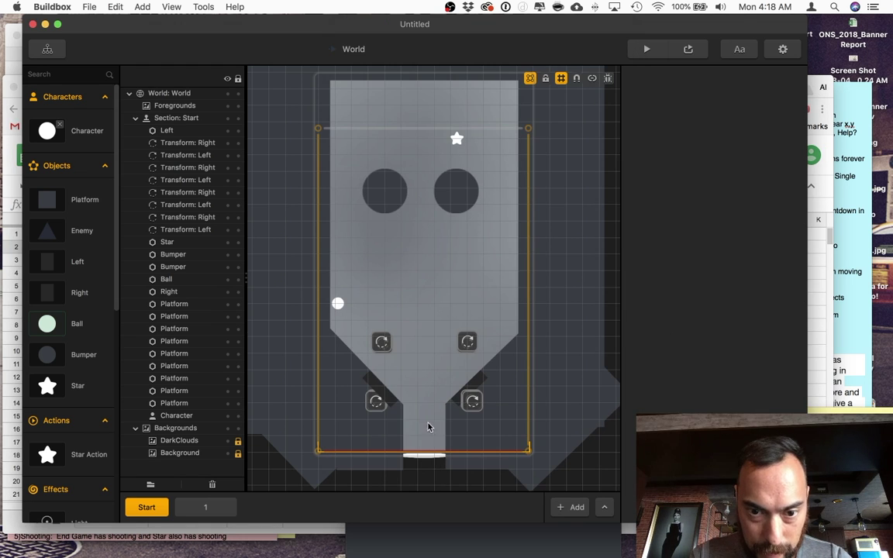
scroll(426, 428, up, 4)
scroll(409, 437, up, 2)
scroll(409, 436, down, 5)
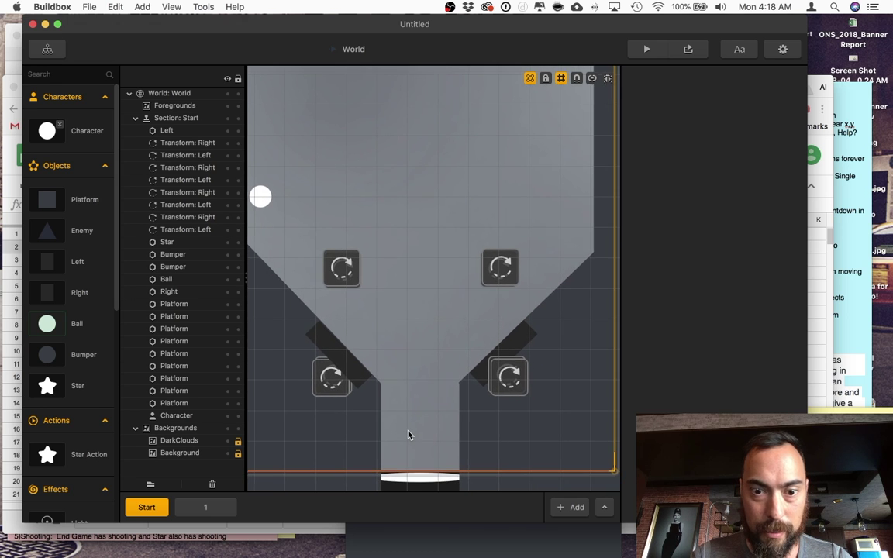
scroll(408, 435, down, 1)
click(608, 78)
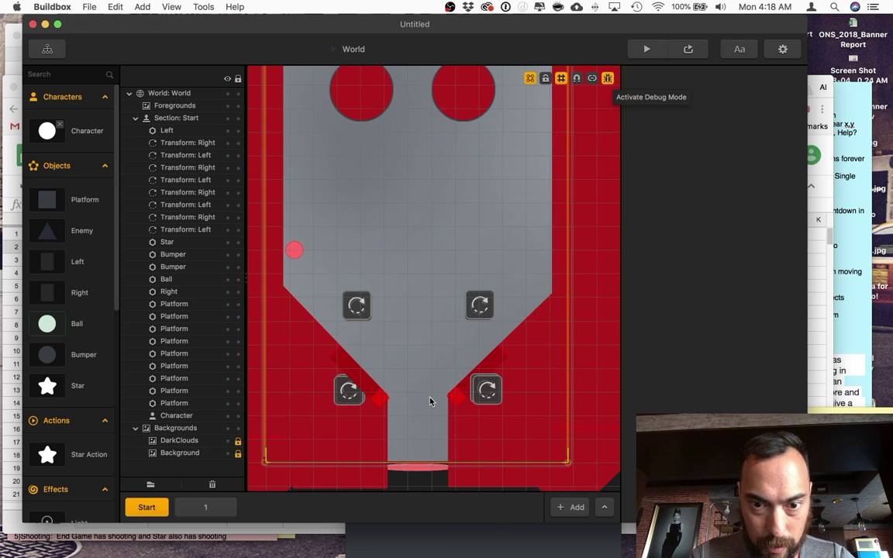
Examine how the Left and Right flippers' collision shapes overlap the neighbouring platforms at their hinge ends.
scroll(430, 401, down, 5)
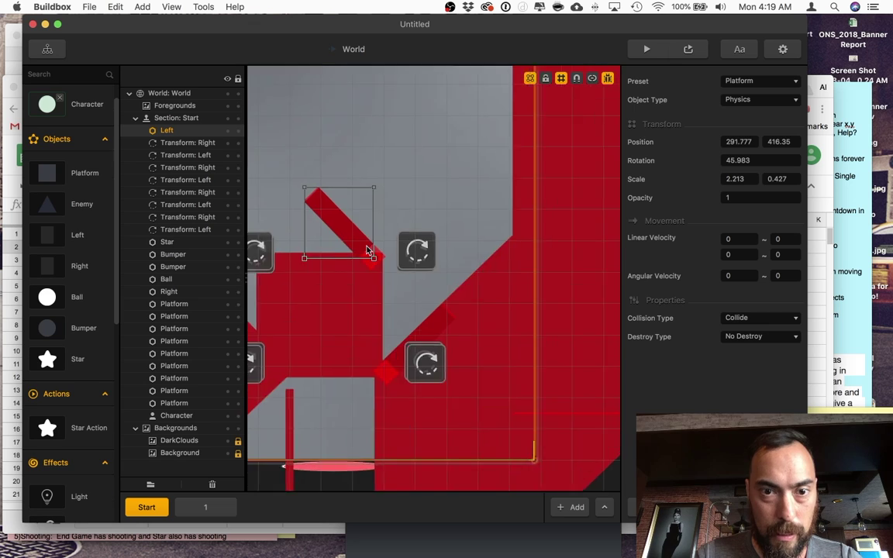
scroll(369, 251, up, 4)
click(400, 309)
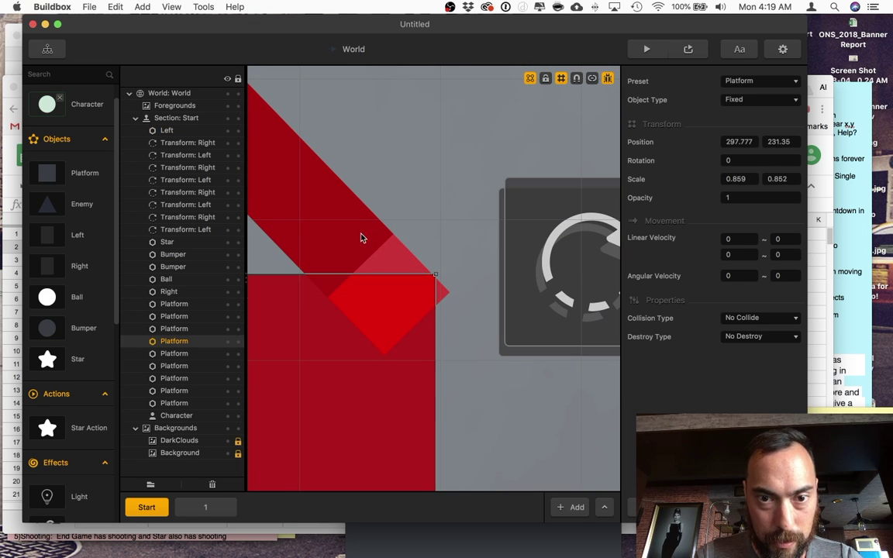
scroll(360, 235, down, 5)
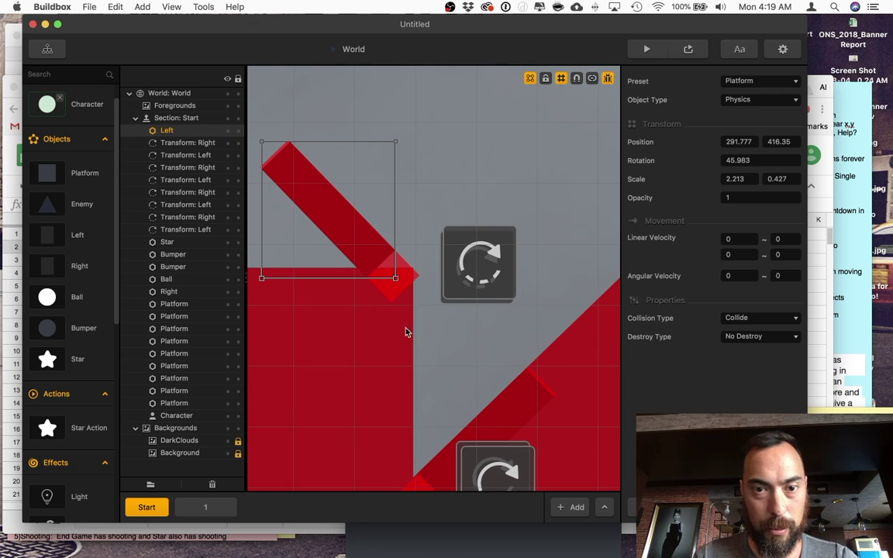
scroll(405, 332, down, 3)
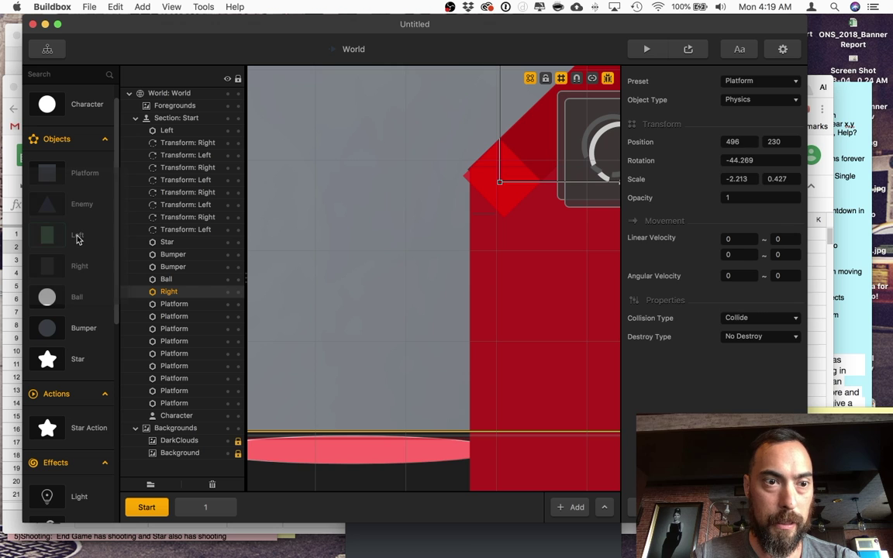
Open the Left flipper asset's collision shape in the Shape Editor and examine its polygon outline.
click(76, 237)
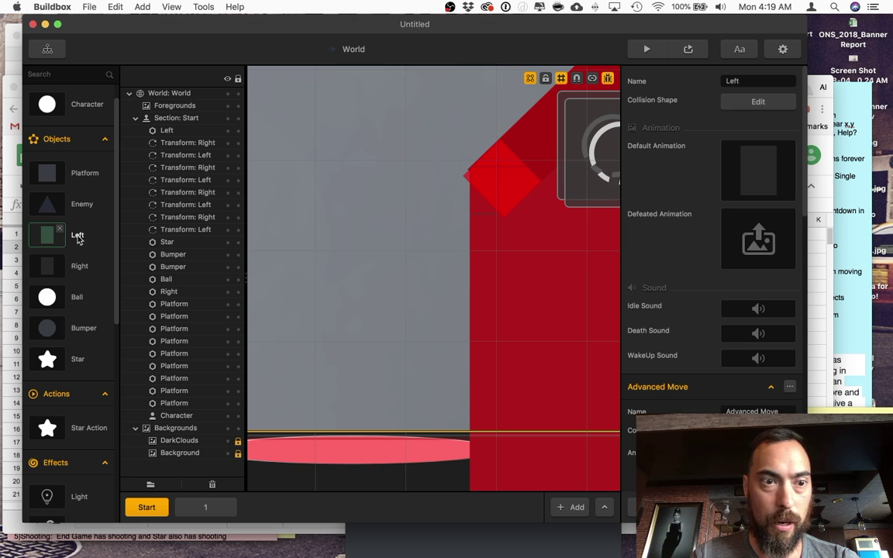
click(734, 106)
scroll(479, 237, up, 5)
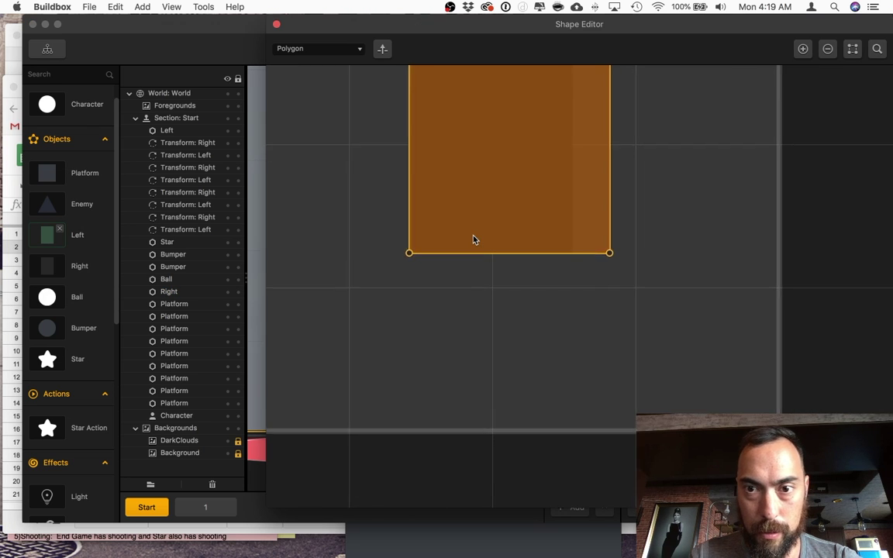
scroll(475, 240, down, 3)
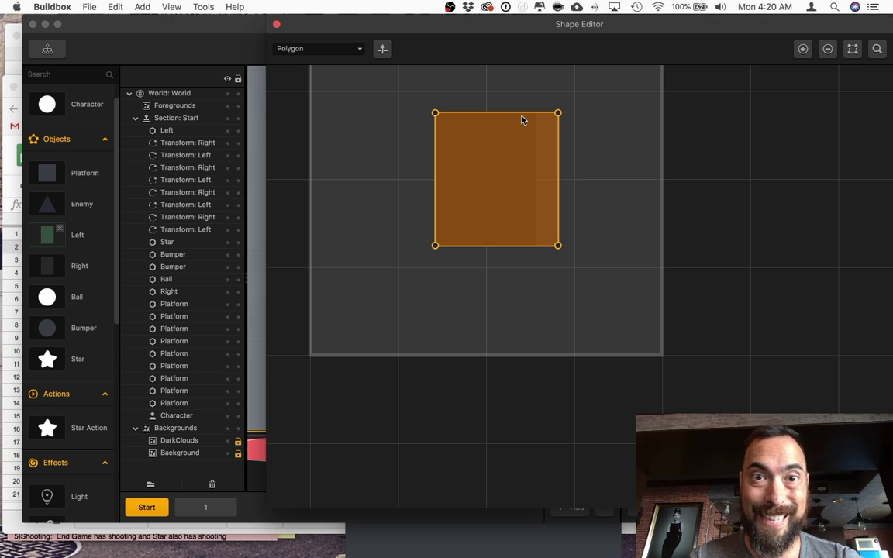
Leave the Left flipper's collision shape unchanged and preview the game to watch the ball roll onto the left flipper.
click(276, 25)
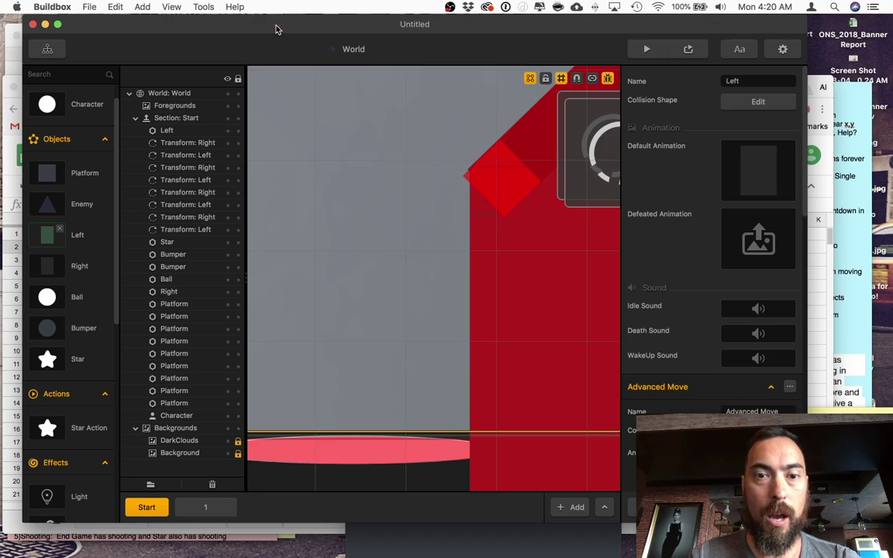
scroll(379, 199, down, 3)
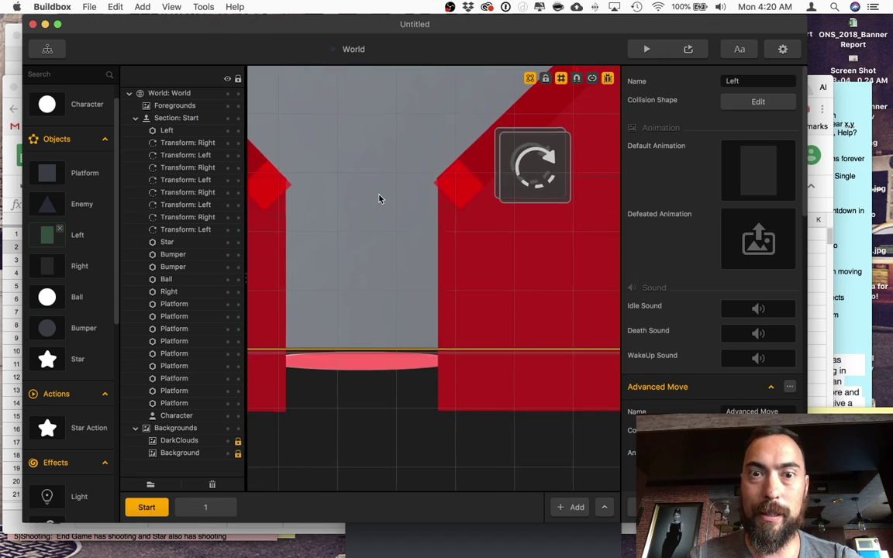
click(647, 49)
click(456, 470)
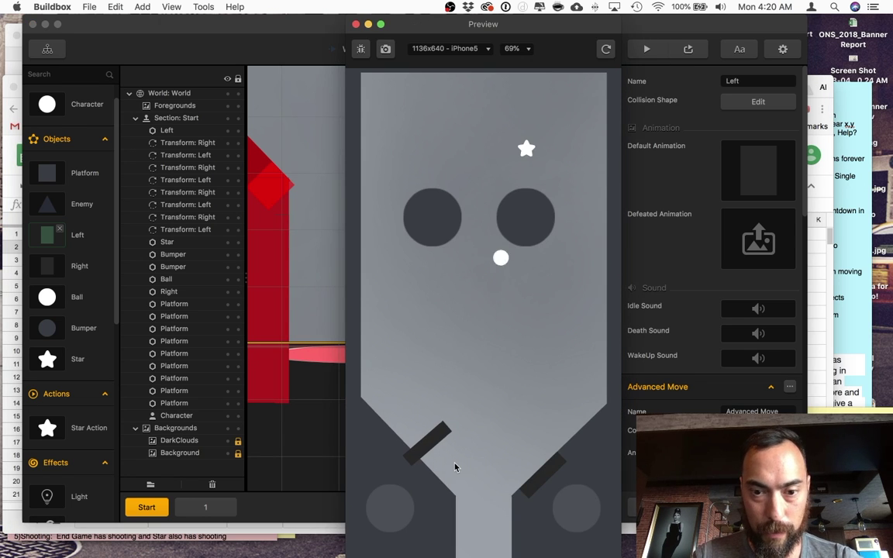
click(456, 468)
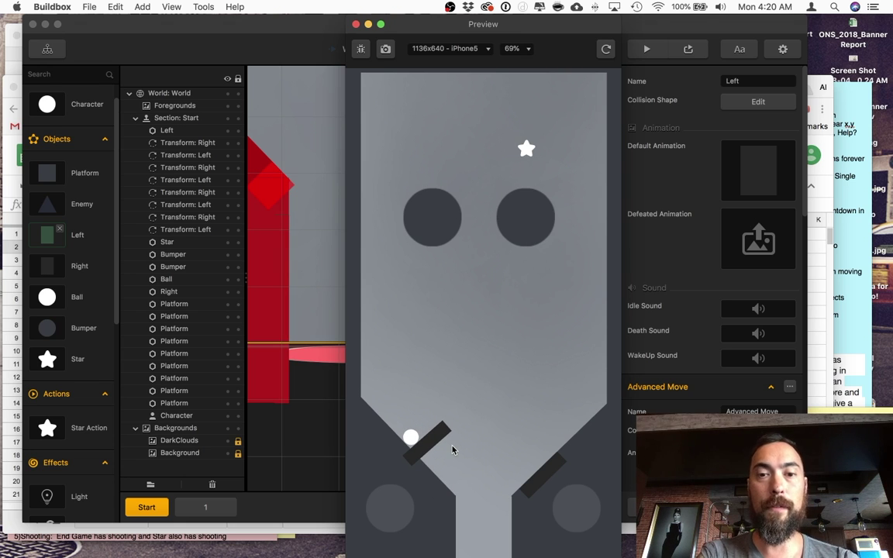
Show collision shapes in the preview, test both flippers until the game ends, restart it and close the preview.
click(362, 49)
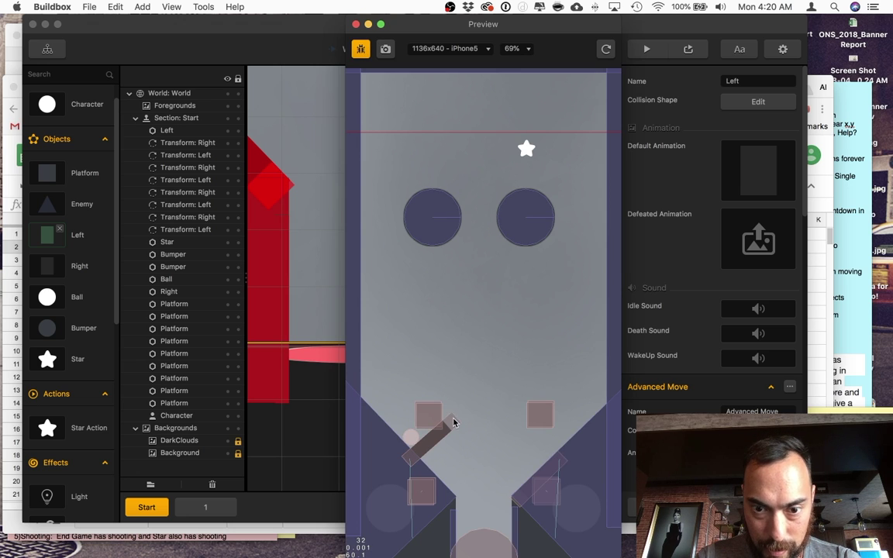
key(Left)
key(Right)
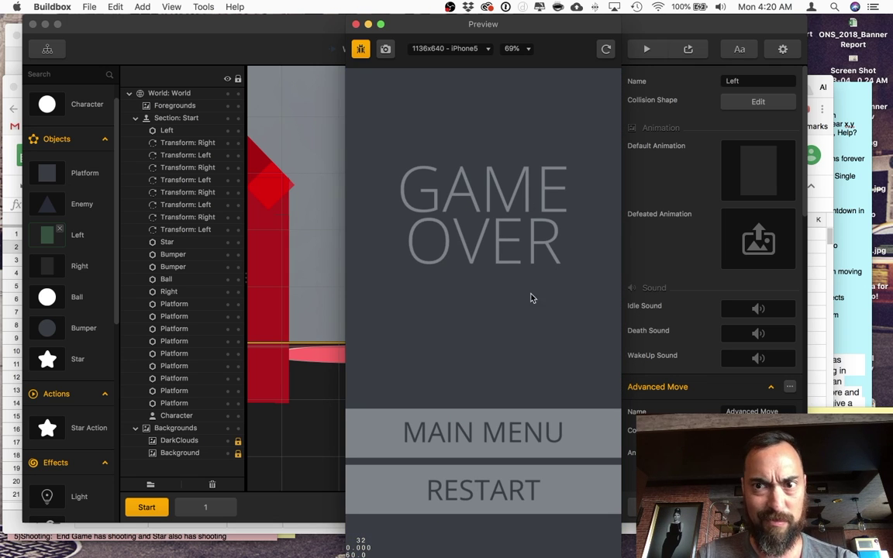
click(539, 469)
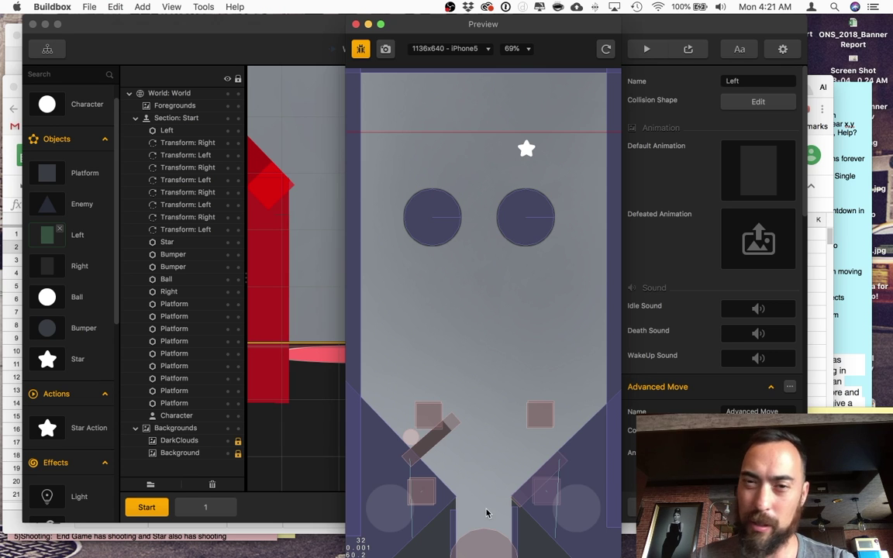
click(356, 24)
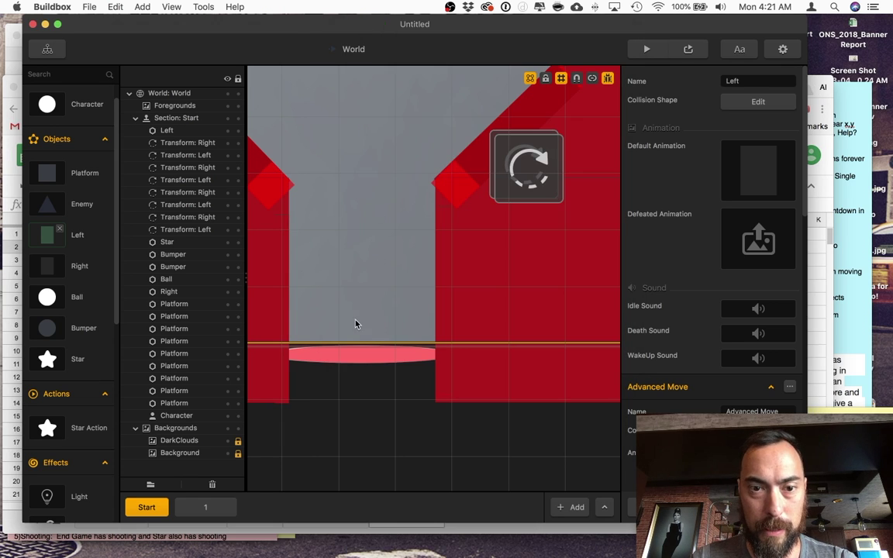
Move the flattened Character from the drain to the table's upper left, about position 172, 926, and preview the game.
click(359, 357)
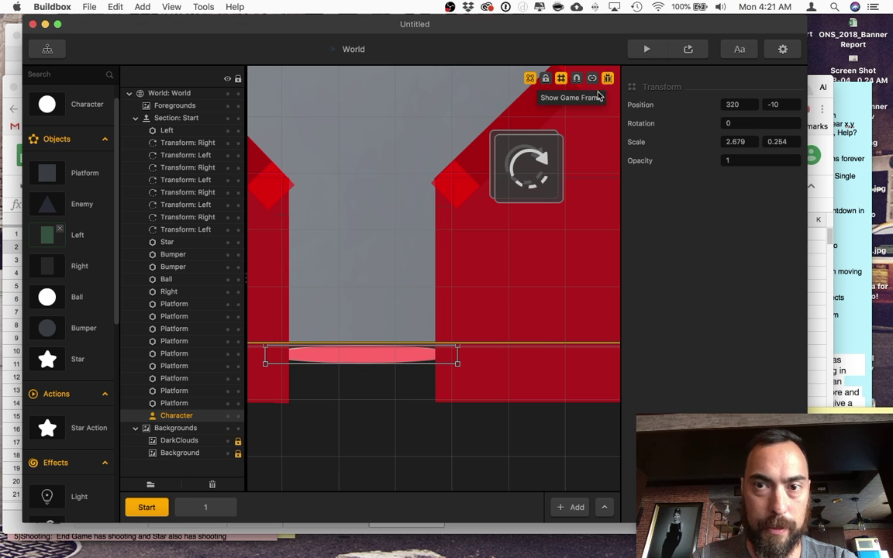
scroll(407, 152, down, 5)
drag(406, 151, 439, 419)
drag(418, 477, 372, 155)
click(651, 49)
click(483, 429)
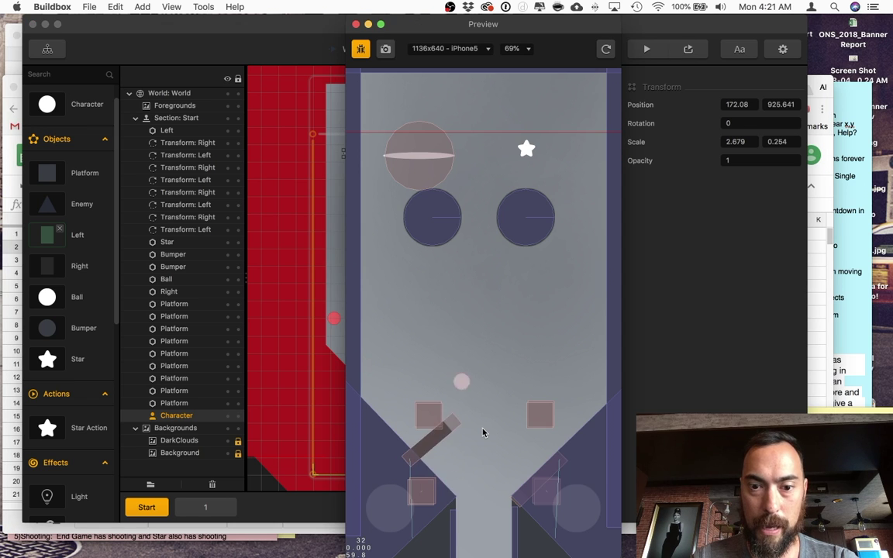
Hide the preview's collision shapes, launch the ball towards the relocated character with the flippers, then close the preview.
click(361, 48)
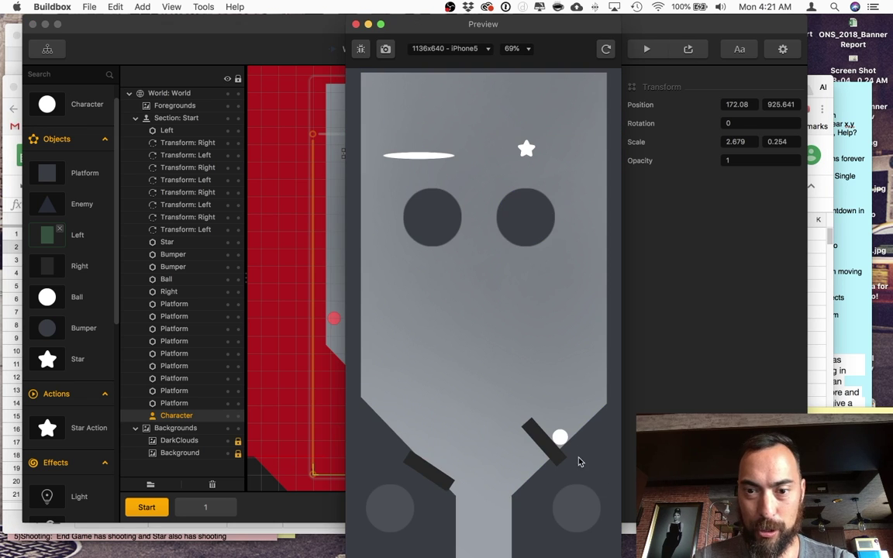
key(Right)
key(Left)
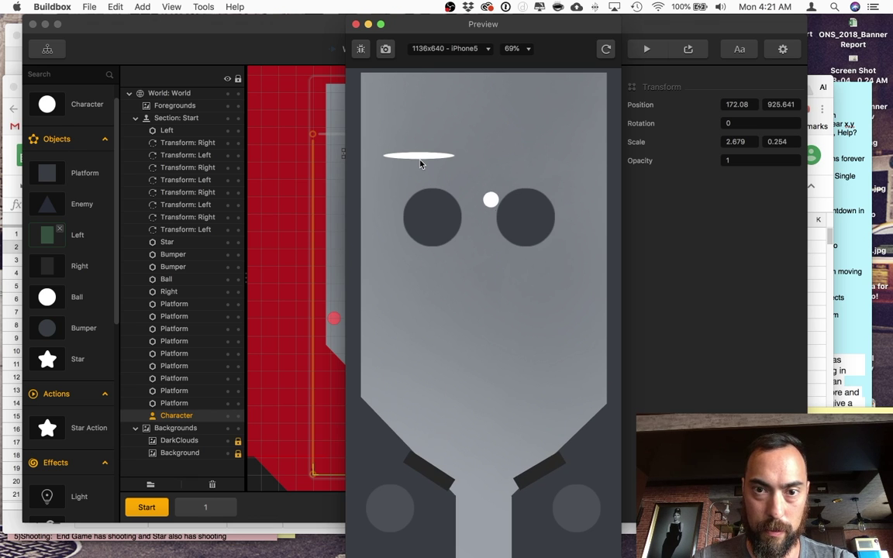
key(Left)
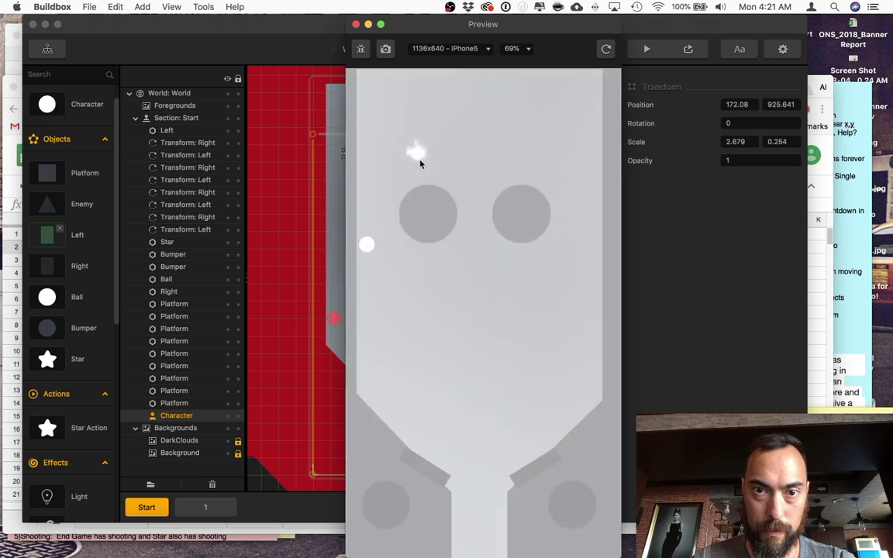
click(355, 24)
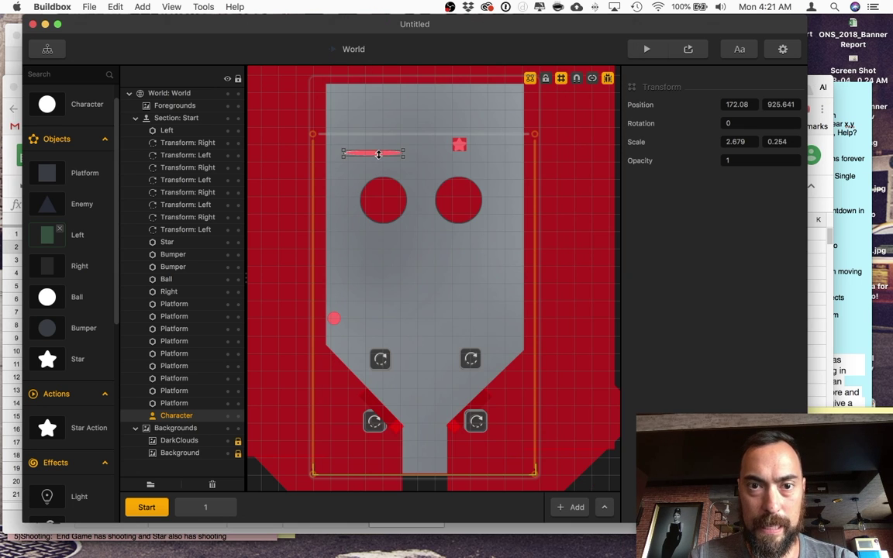
Undo a trial move of the character to the drain and inspect its collision shape at the table's upper left in preview.
drag(375, 155, 380, 453)
key(super+z)
click(648, 48)
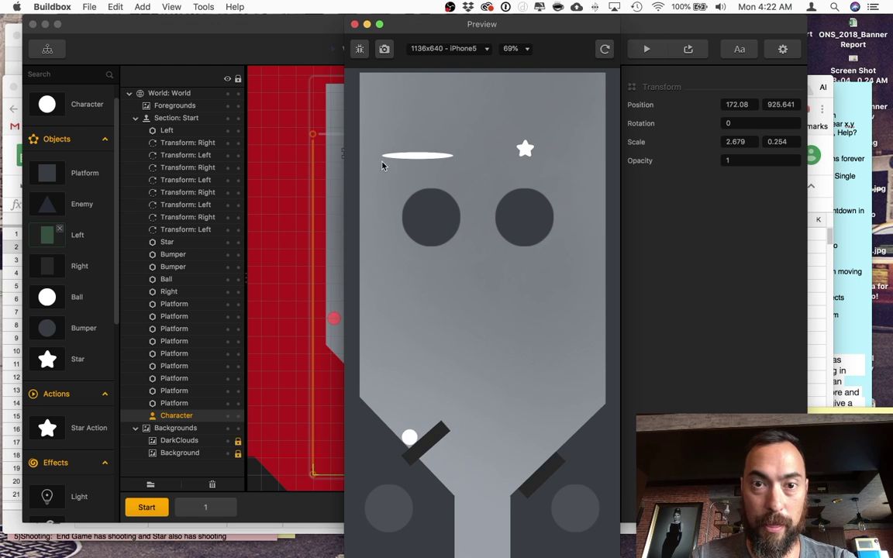
click(359, 49)
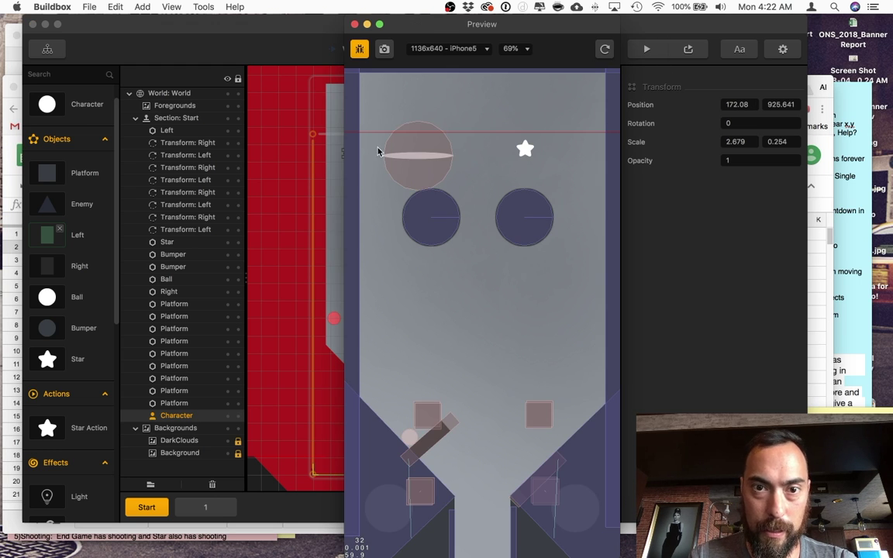
click(354, 24)
Turn off debug mode in the world editor and check the Ball asset's circular collision shape.
click(608, 79)
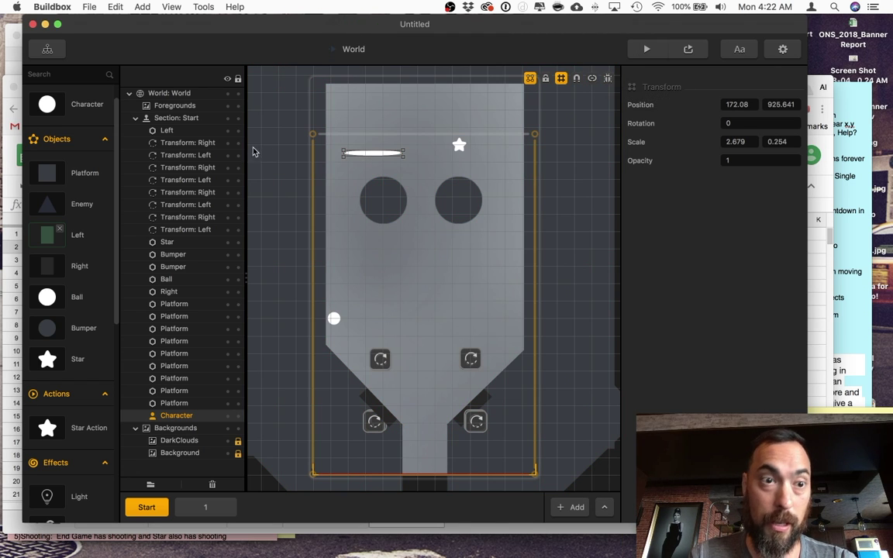
double_click(77, 297)
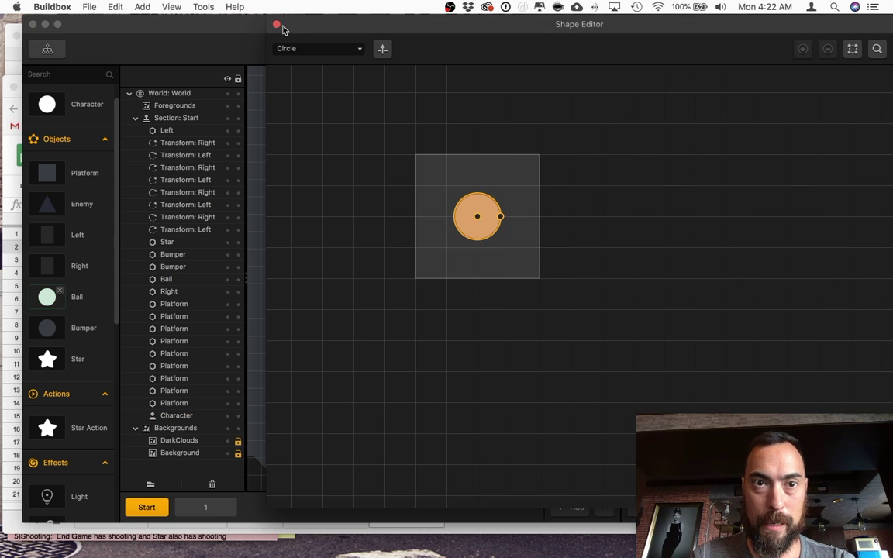
click(279, 25)
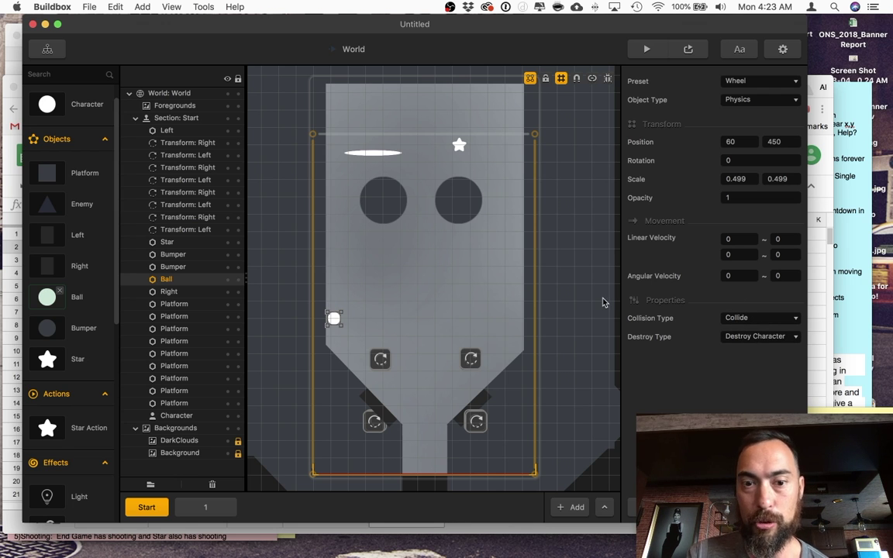
Move the Character back down into the drain at about position 320, 9.
drag(368, 154, 443, 460)
scroll(426, 481, up, 3)
scroll(426, 480, up, 3)
scroll(451, 476, down, 3)
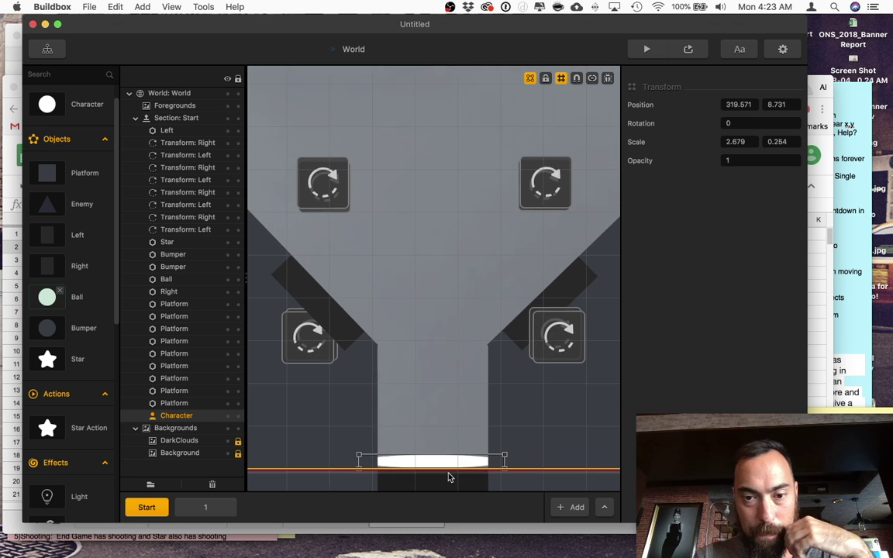
Raise the Character above the flippers to about position 325, 295 and set its vertical scale to 2.679.
drag(435, 465, 443, 216)
scroll(442, 216, down, 2)
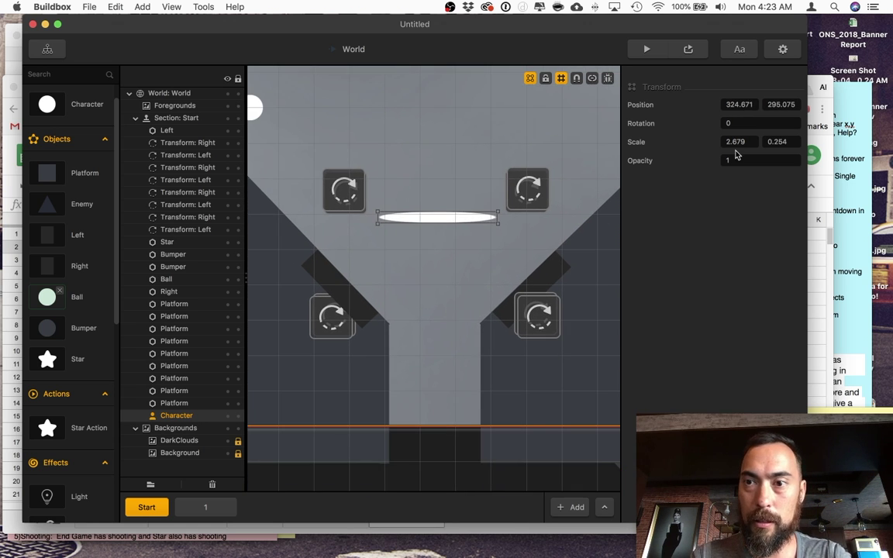
click(777, 142)
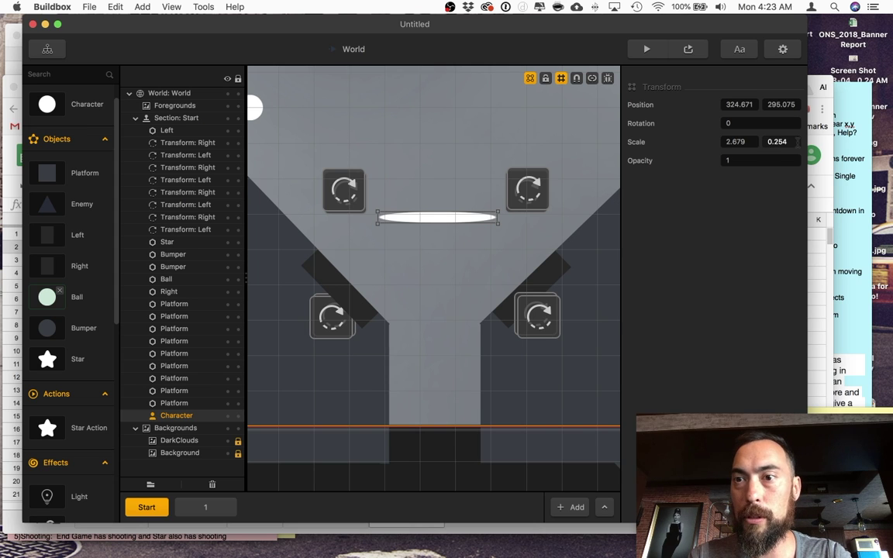
drag(798, 142, 756, 142)
key(super+c)
key(super+v)
key(Tab)
Move the full circle Character near the table's upper end, about position 275, 969, and preview its collision shape.
scroll(533, 176, down, 3)
drag(474, 207, 475, 159)
scroll(541, 124, down, 3)
middle_drag(493, 149, 440, 298)
drag(441, 297, 427, 120)
click(647, 49)
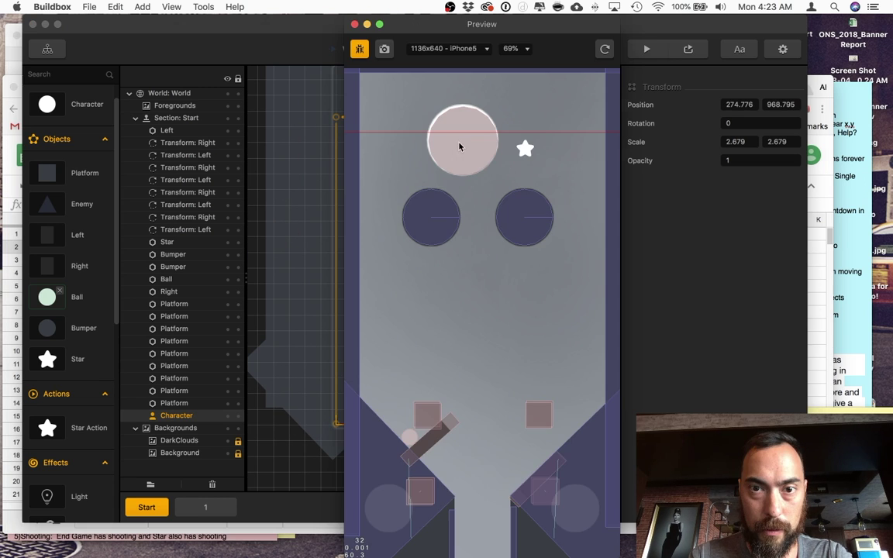
Squash the Character to a vertical scale of about 0.23, check its collision shape in preview and return to the editor.
key(super+w)
click(423, 94)
click(419, 97)
drag(420, 91, 419, 144)
click(647, 49)
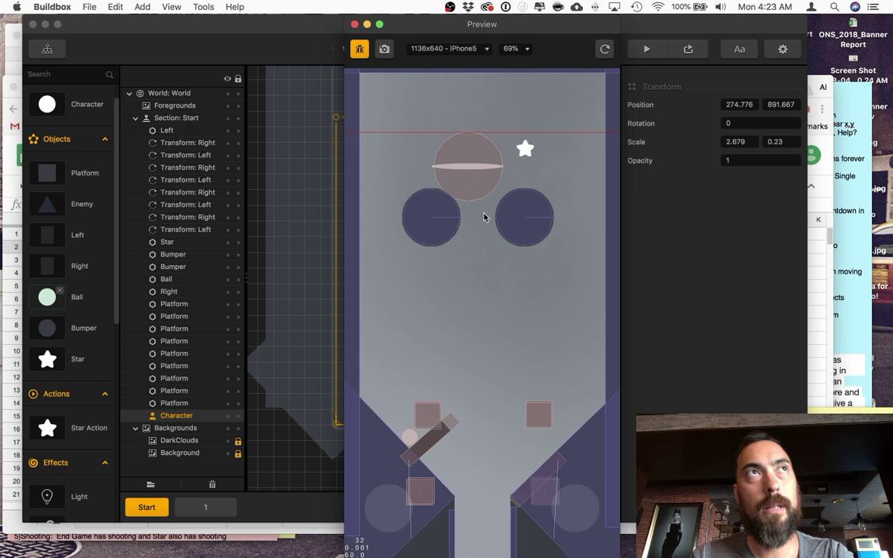
click(355, 24)
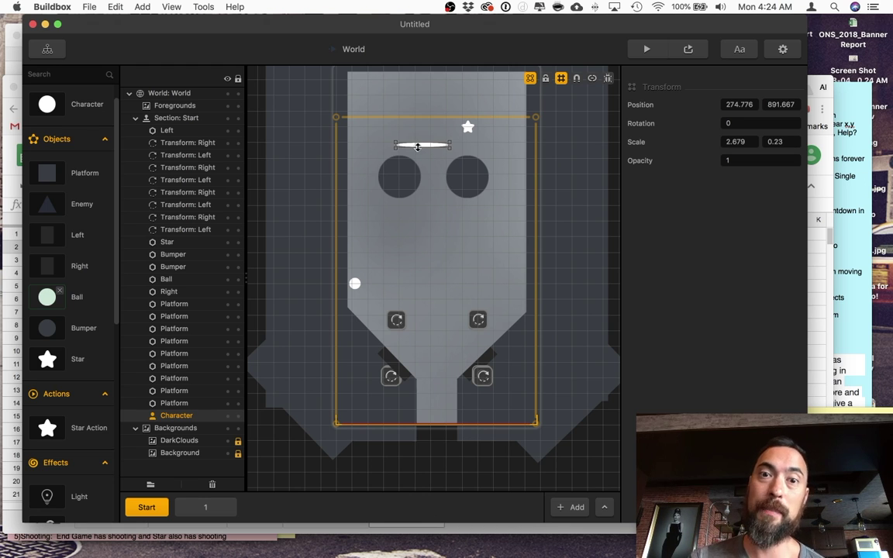
Place the Character in the drain at about position 320, 17 and set its vertical scale to 2.679.
drag(425, 143, 441, 422)
drag(750, 142, 662, 140)
key(super+c)
drag(789, 142, 723, 136)
key(super+v)
key(Tab)
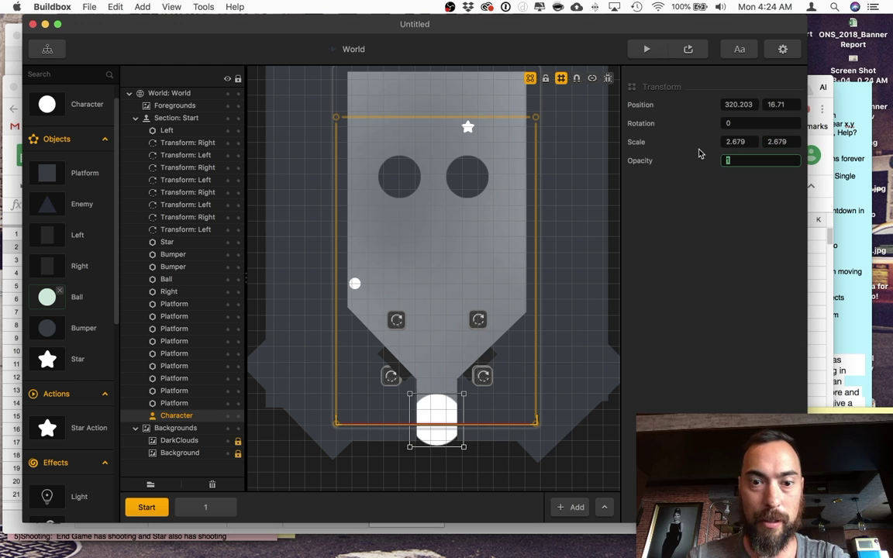
In the Character asset's default animation, flatten the image to about 0.159 vertical scale and set its vertical position to 0.
click(87, 105)
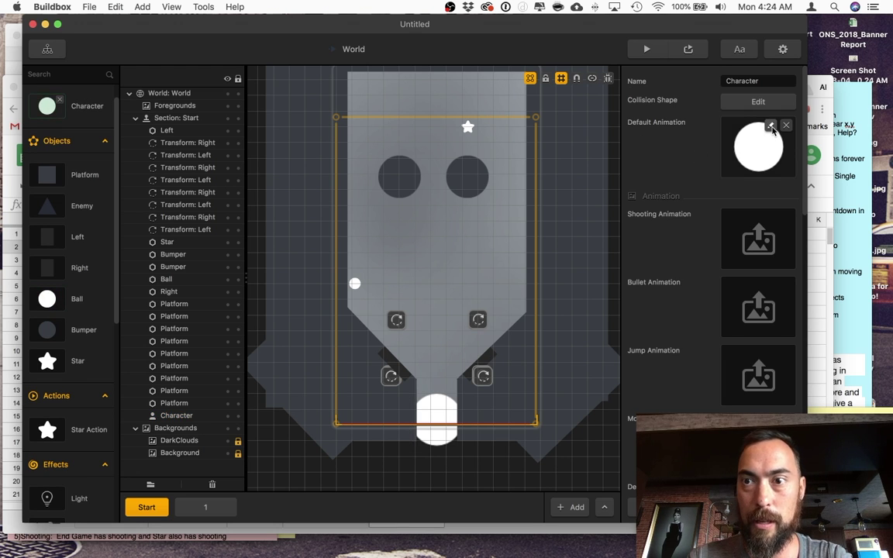
click(772, 127)
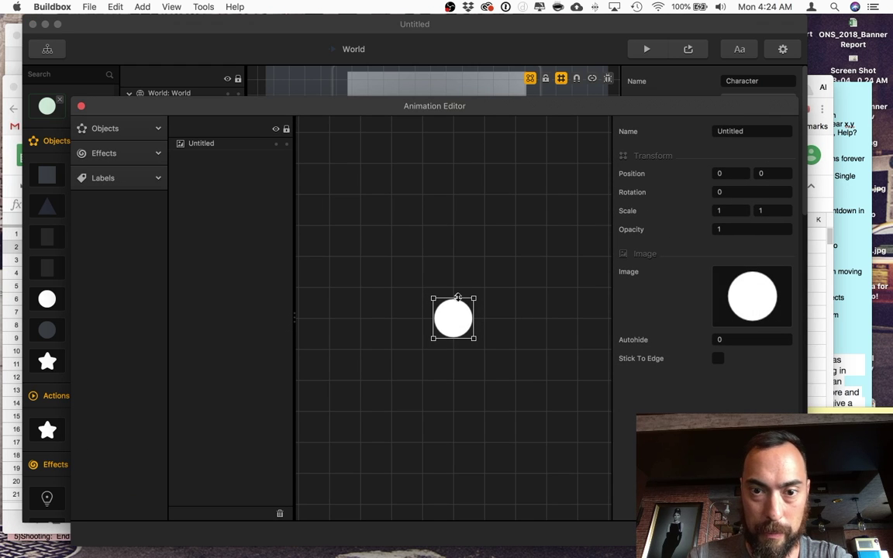
drag(458, 298, 455, 330)
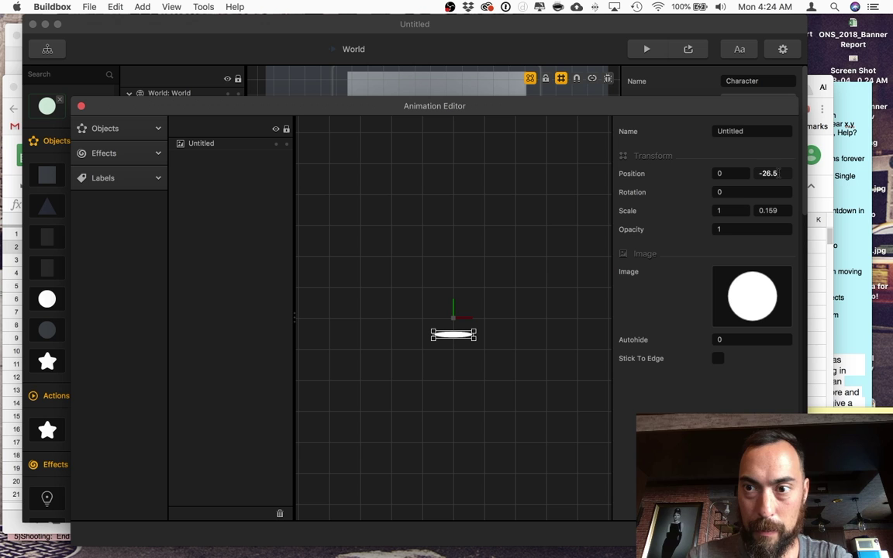
drag(782, 173, 663, 170)
text(0)
click(475, 332)
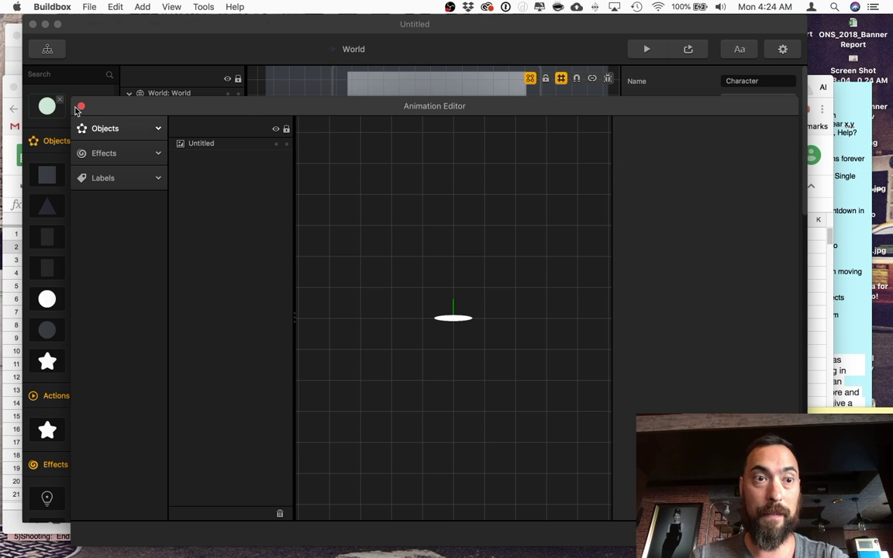
click(81, 106)
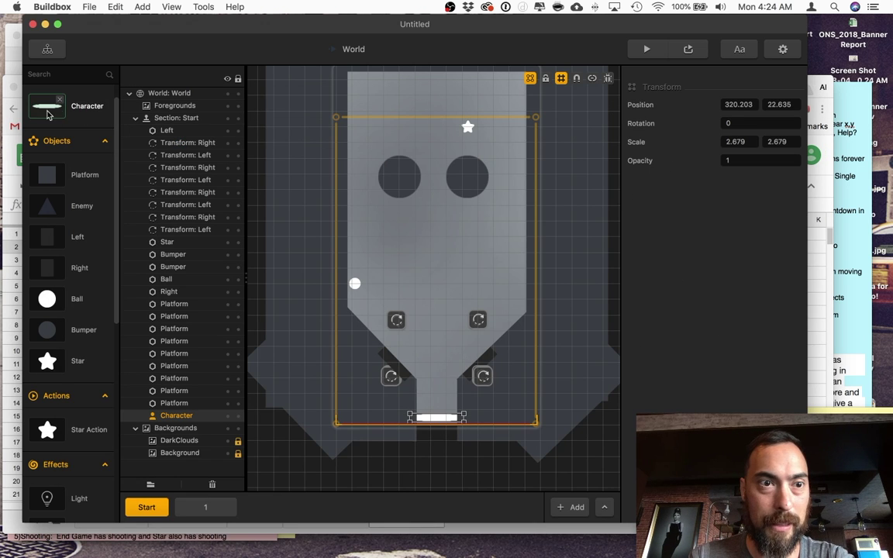
Change the Character asset's collision shape from circle to Polygon and lower the placed character to a vertical position of about 12.5.
click(94, 107)
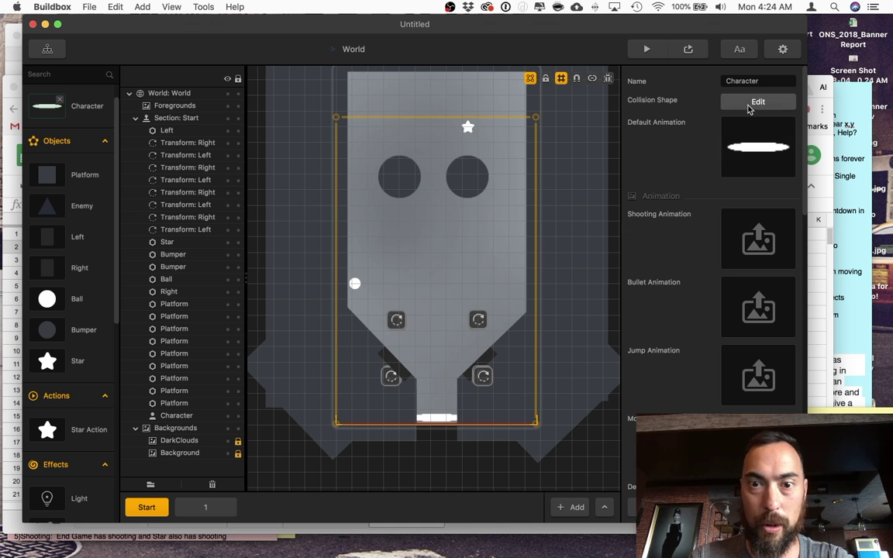
click(758, 99)
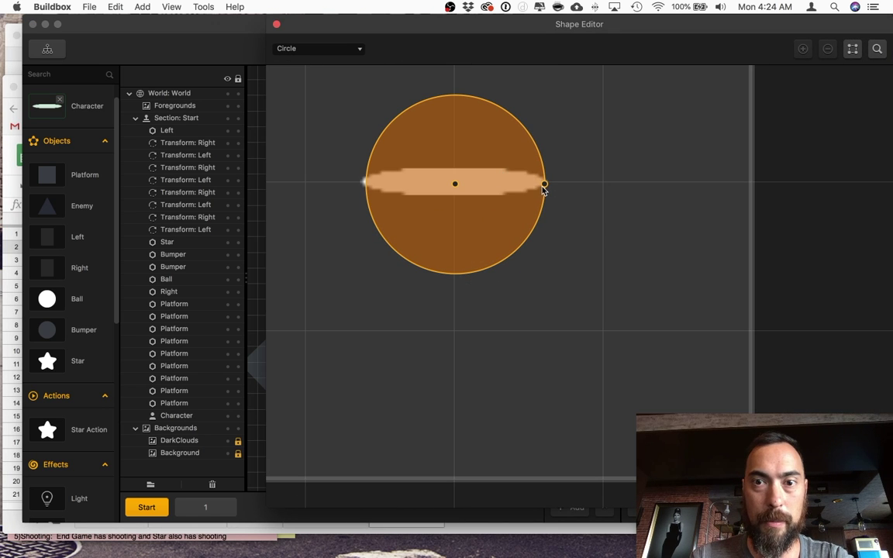
click(357, 50)
click(309, 60)
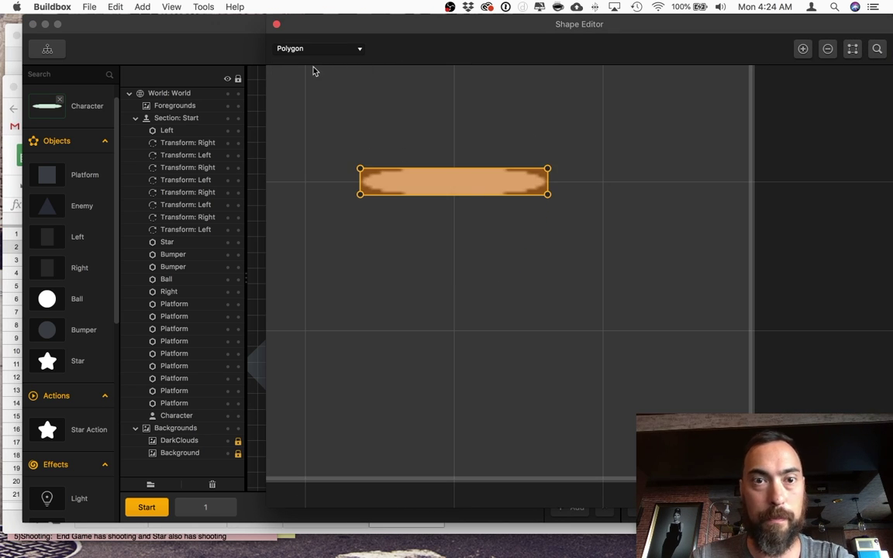
click(276, 24)
click(452, 376)
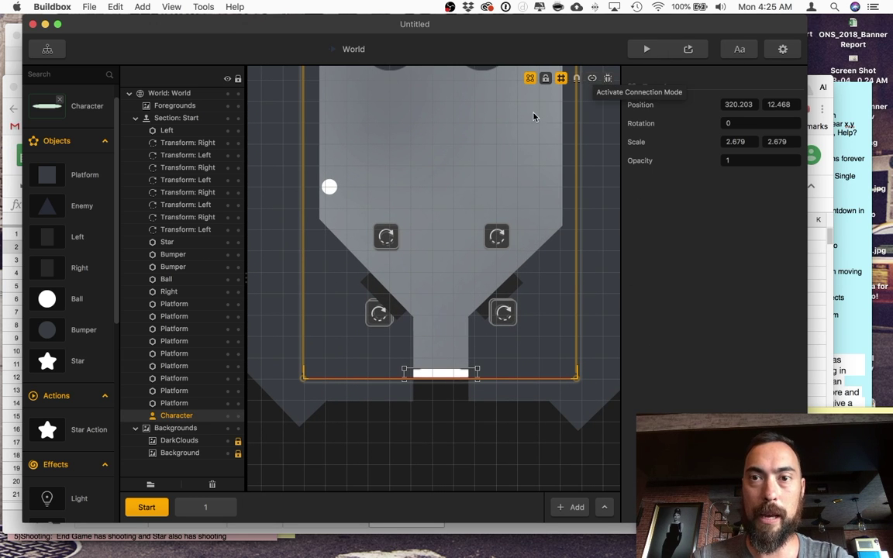
Activate debug mode in the editor and preview the game to check the collision shapes around the drain.
click(609, 79)
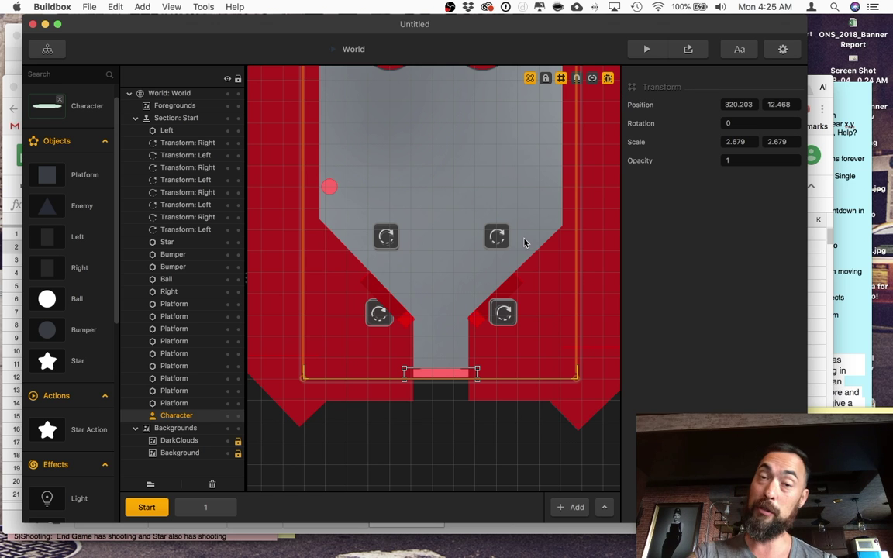
scroll(470, 152, down, 3)
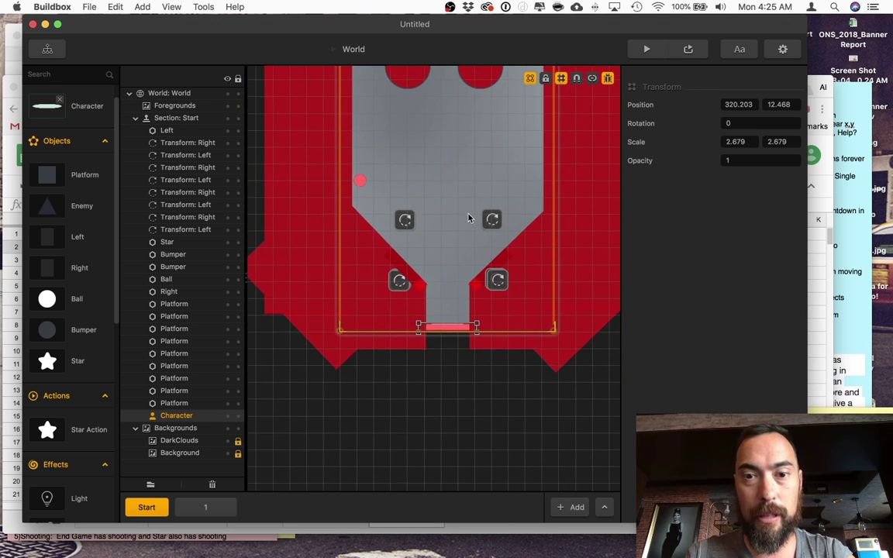
click(456, 190)
scroll(456, 190, down, 2)
drag(454, 168, 433, 293)
click(646, 50)
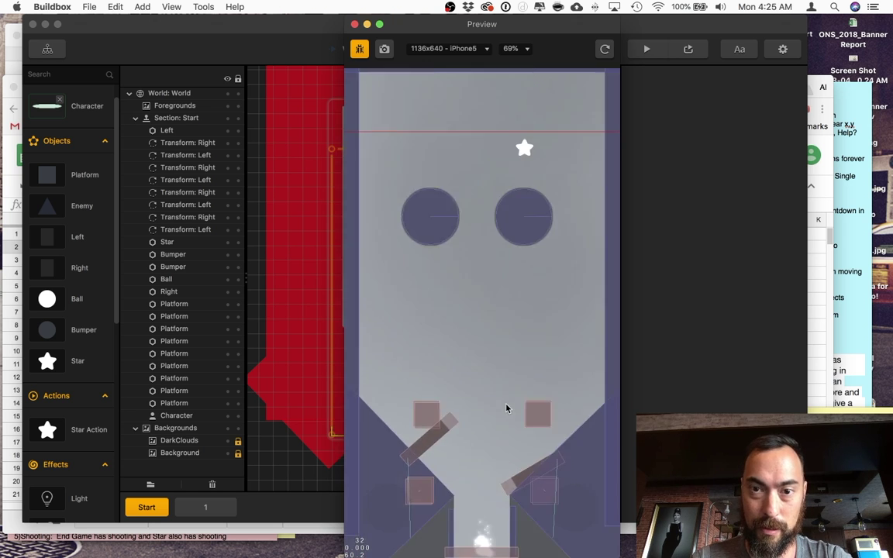
click(354, 26)
Set the timeout of the Left flipper asset's button-triggered Advanced Move to 2.
scroll(388, 375, up, 5)
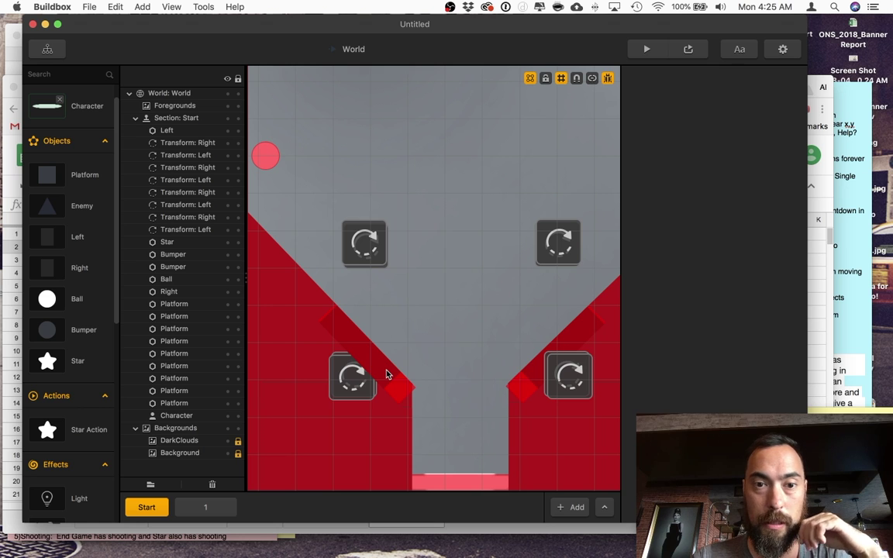
click(77, 238)
scroll(743, 393, down, 3)
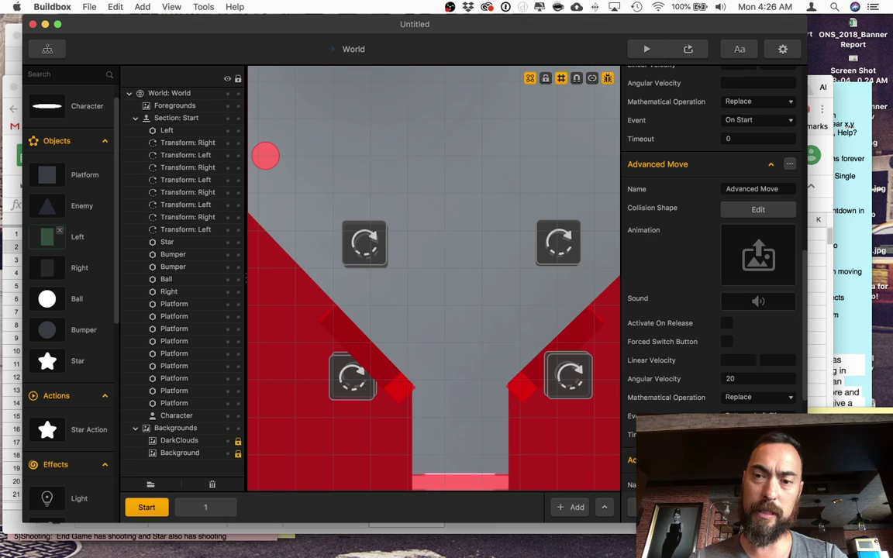
scroll(726, 372, up, 6)
scroll(727, 372, down, 2)
click(726, 362)
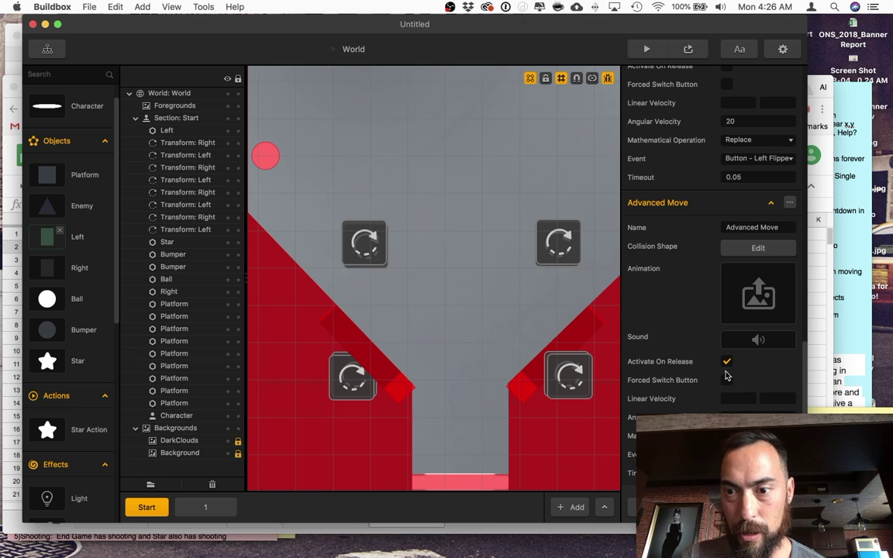
scroll(683, 311, up, 2)
click(638, 264)
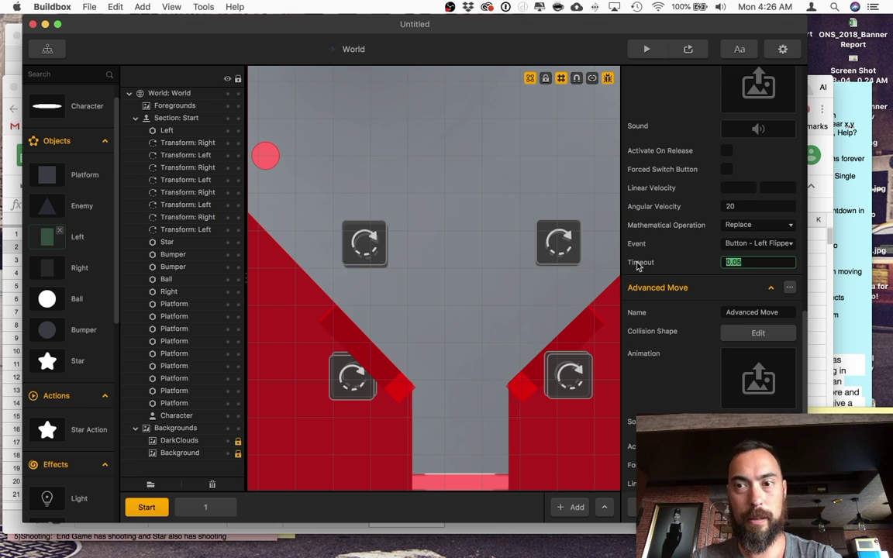
Preview the game, restart it and trigger the left flipper to test its longer timeout.
click(648, 49)
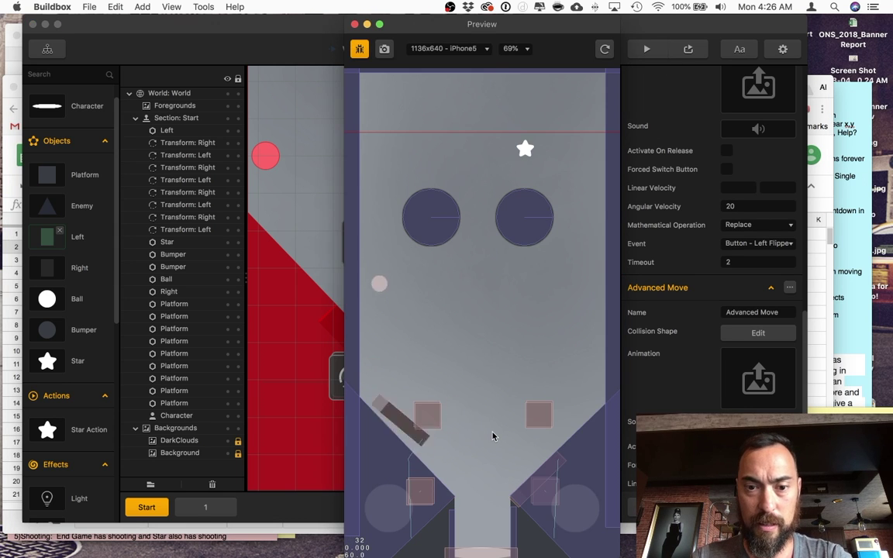
click(605, 48)
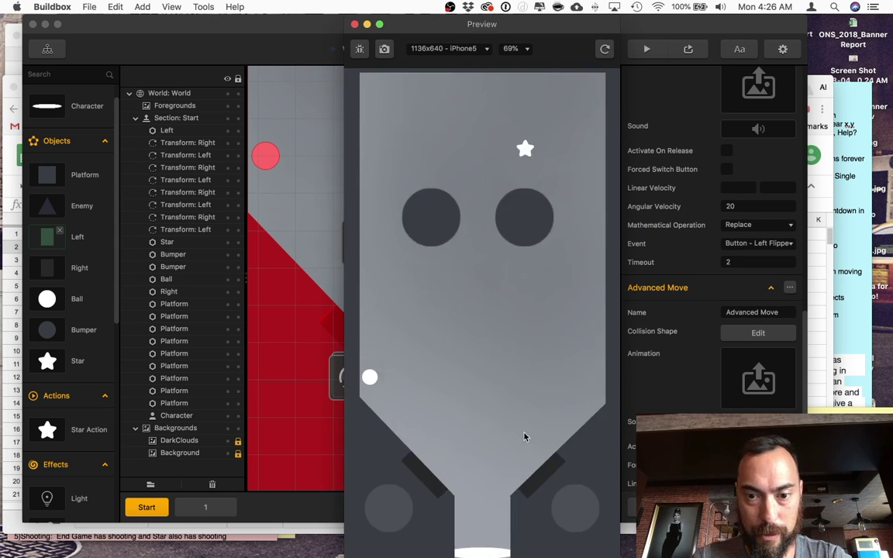
key(Left)
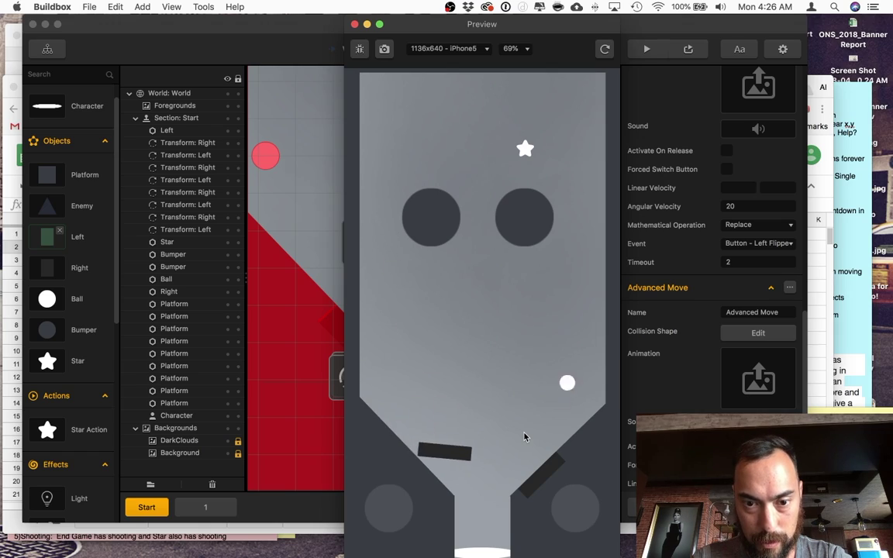
Switch to the Buildbox user manual PDF in Safari and search it for "timeout" to read the Advanced Move description.
mouse_move(1, 2)
click(275, 403)
key(super+f)
text(timeout)
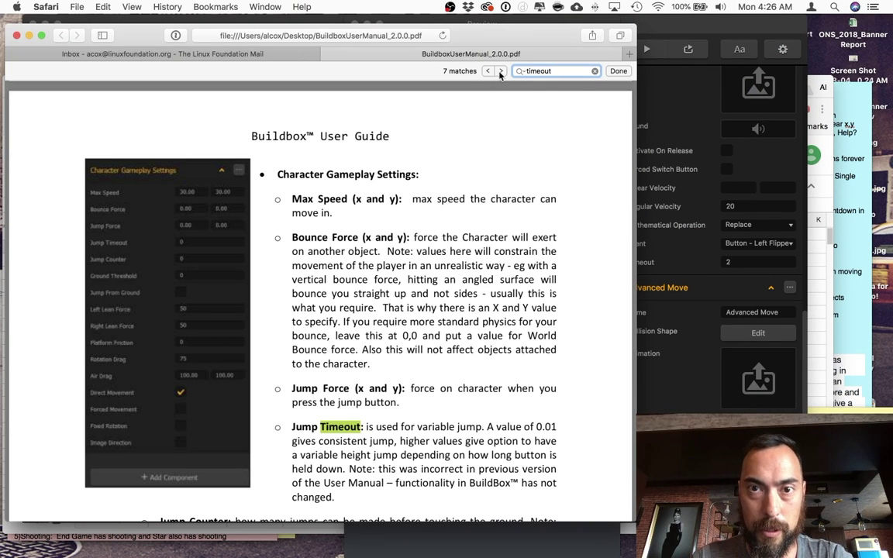
key(Return)
scroll(508, 291, down, 2)
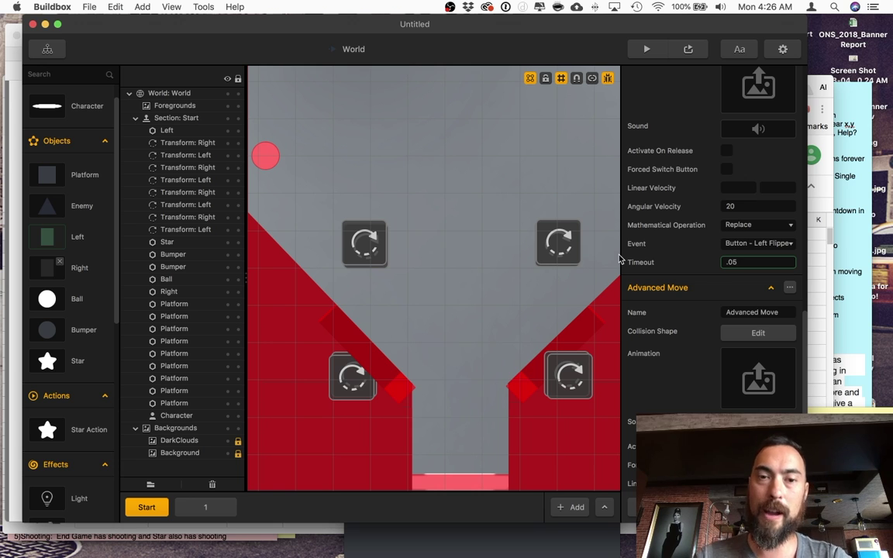
Back in Buildbox, set the Left flipper's Advanced Move timeout to .05 and review the asset's Advanced Move settings.
click(425, 304)
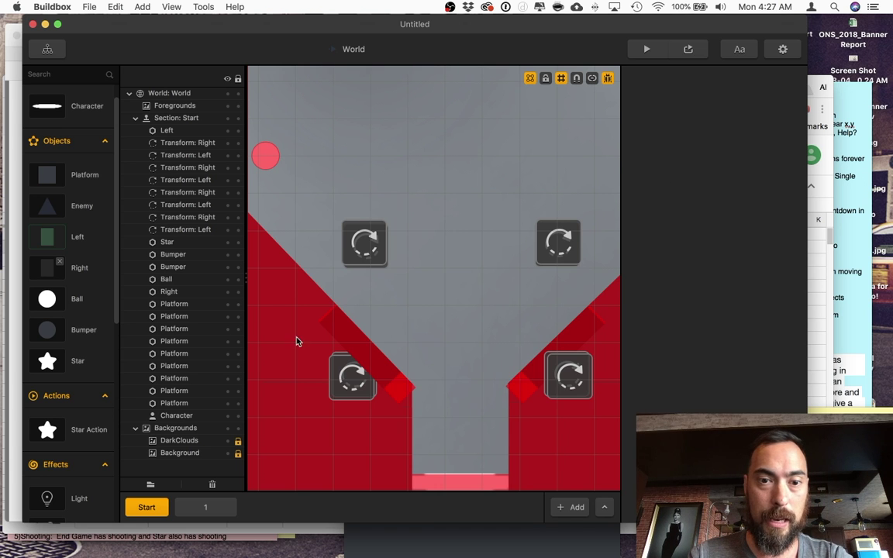
click(358, 341)
scroll(726, 392, down, 10)
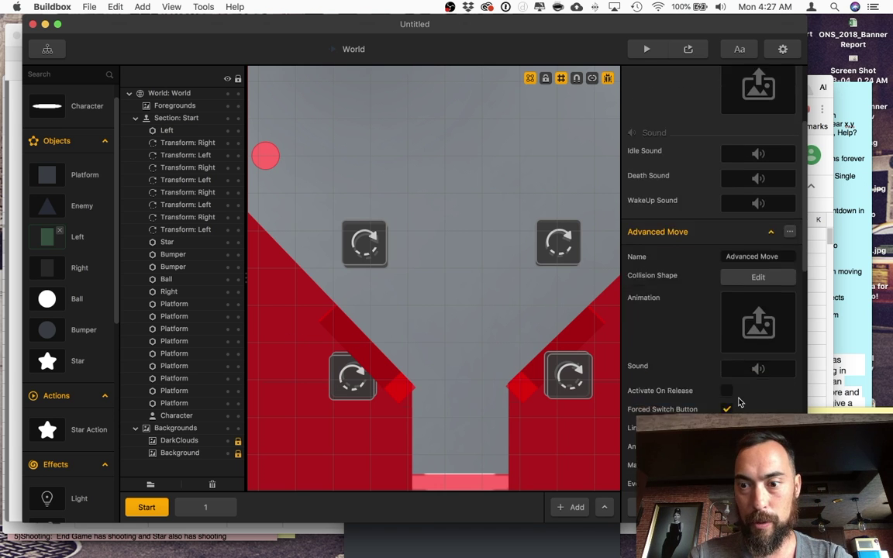
scroll(739, 402, down, 8)
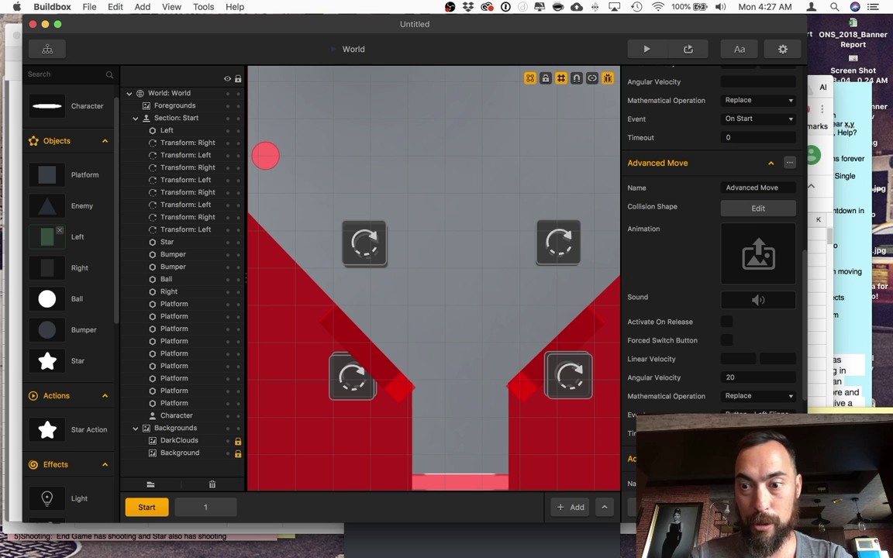
Turn off debug mode, play-test the left flipper in the preview and return to the editor.
click(608, 78)
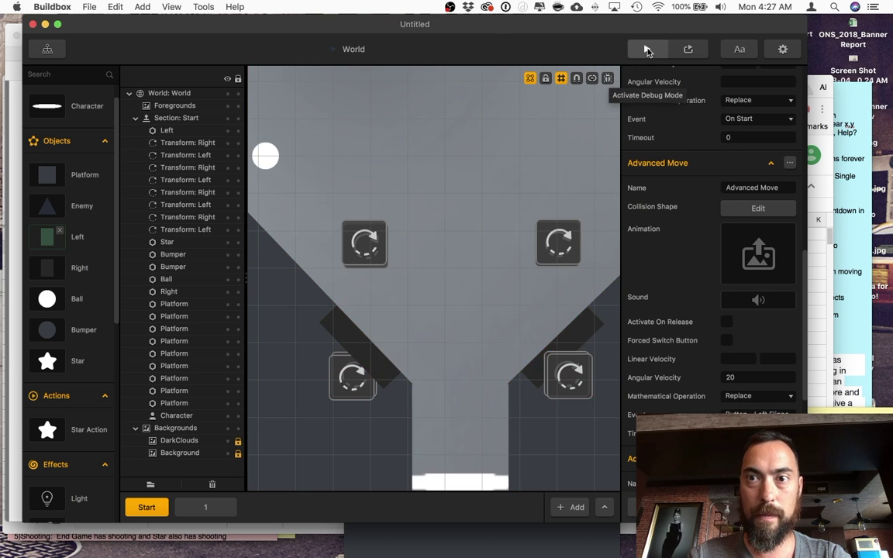
click(646, 49)
click(486, 497)
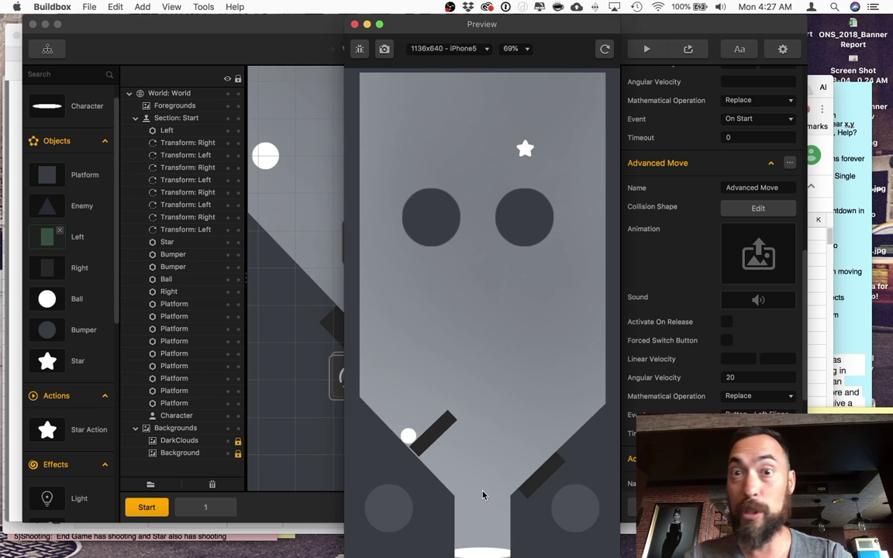
key(super+grave)
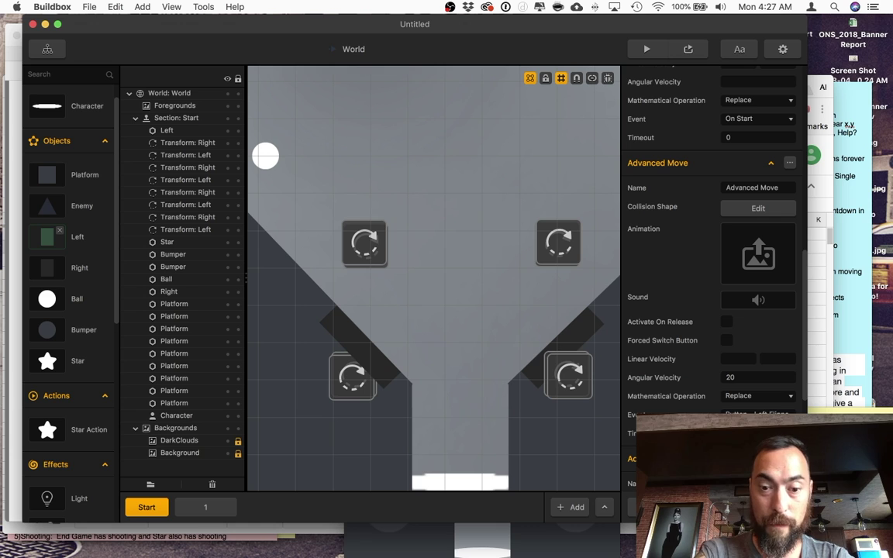
key(super+p)
click(484, 453)
key(Left)
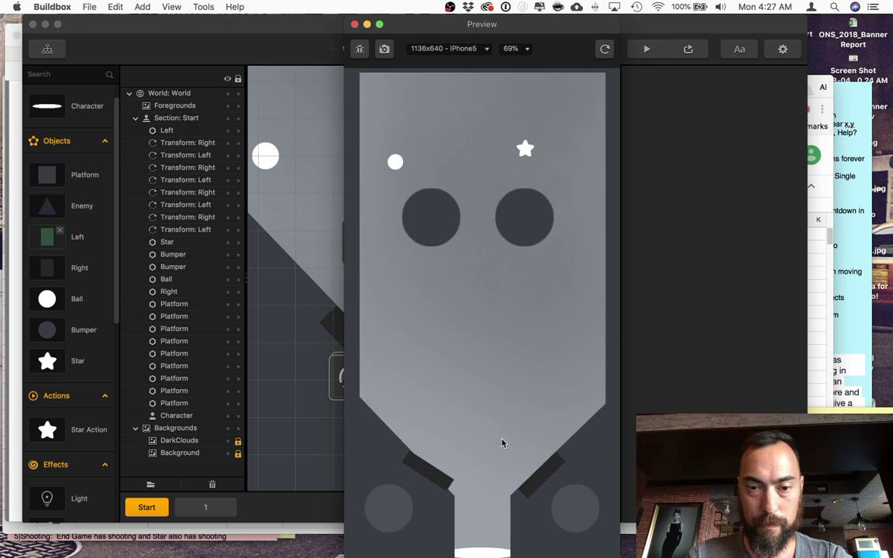
key(super+w)
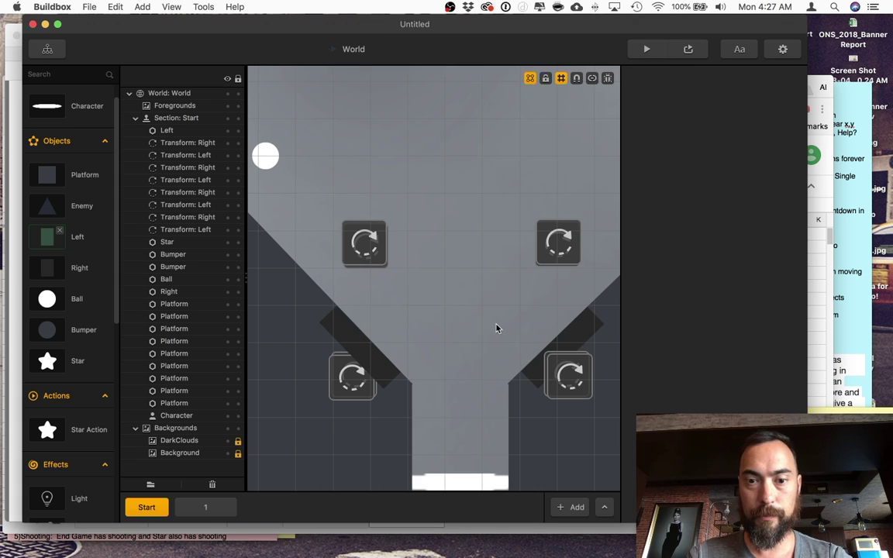
Place a Star Action in the playfield's upper left corner at about 80, 912 and set the asset's action type to Next Checkpoint.
scroll(494, 328, down, 4)
drag(472, 261, 439, 309)
scroll(440, 307, down, 1)
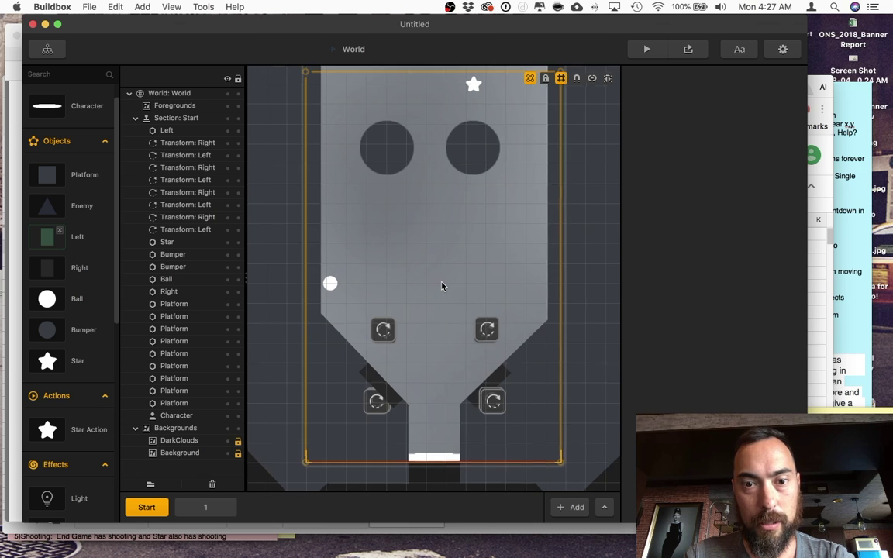
scroll(442, 287, down, 1)
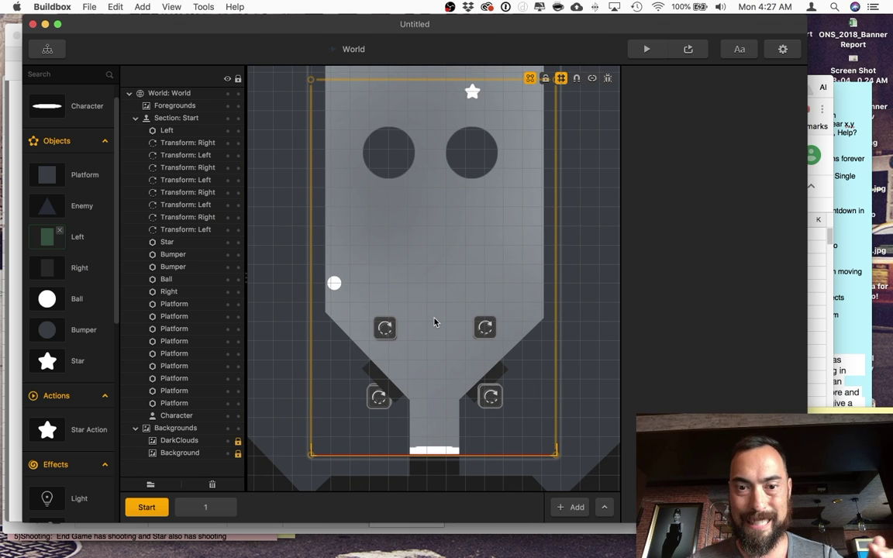
click(471, 92)
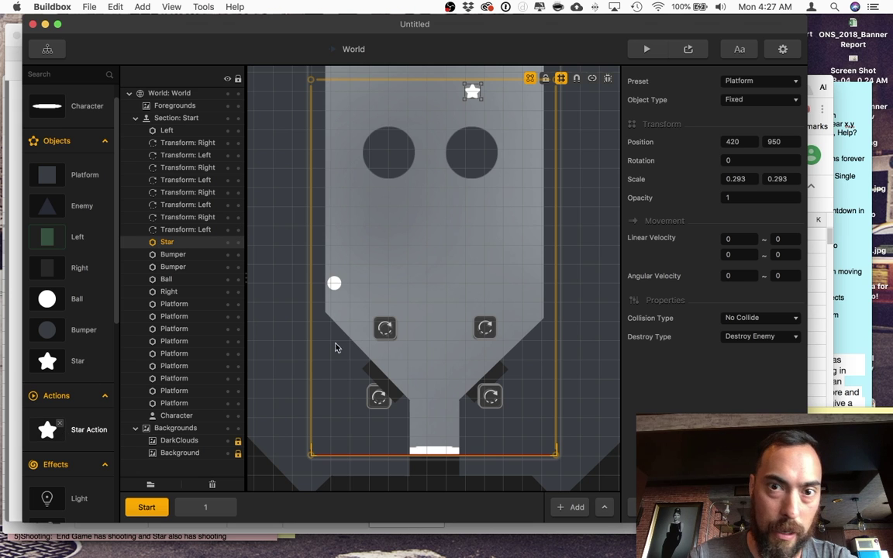
drag(46, 429, 347, 108)
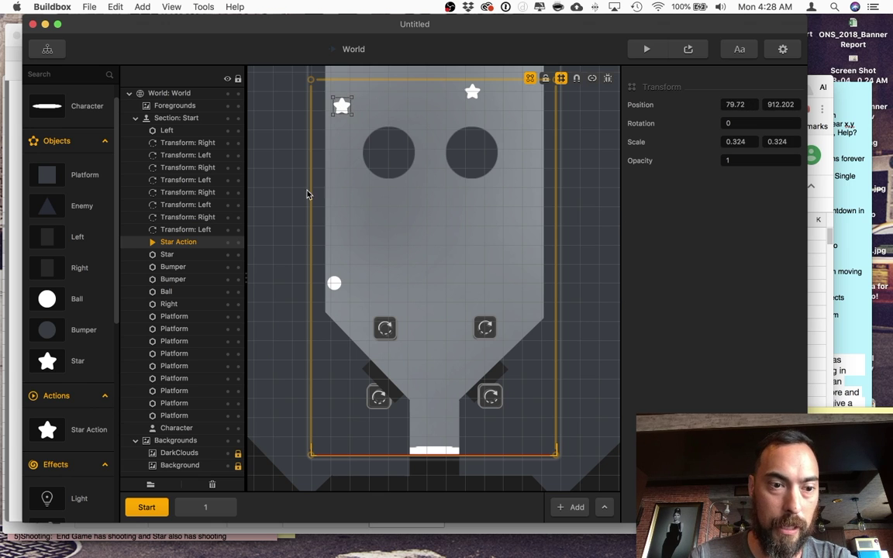
click(788, 191)
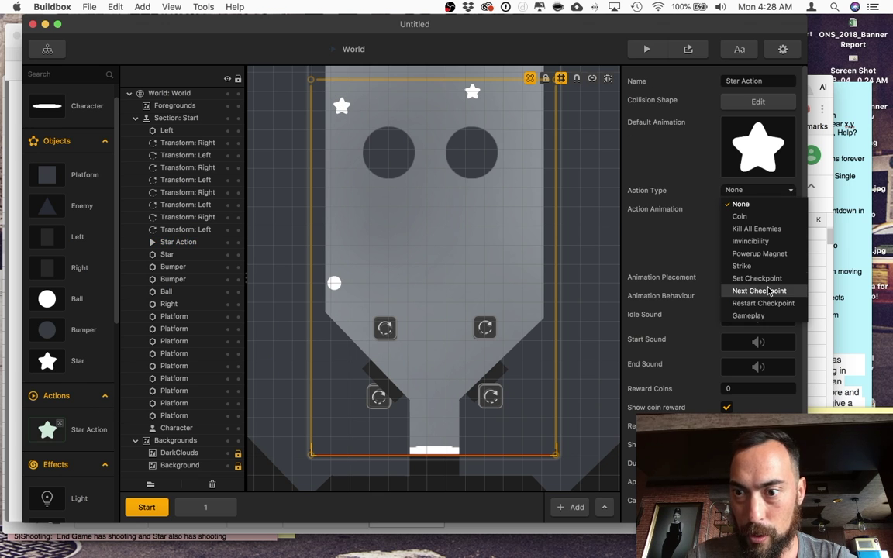
click(770, 291)
Add circledmg4.png from Finder's Game Dev > Illustrator > astroid character folder as a new action and name it "set Checkpoint".
key(ctrl+Up)
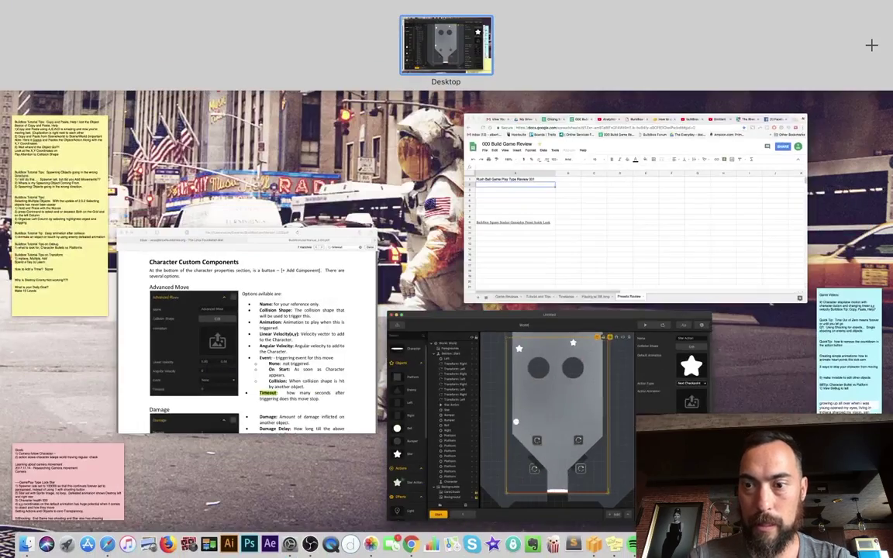
click(802, 473)
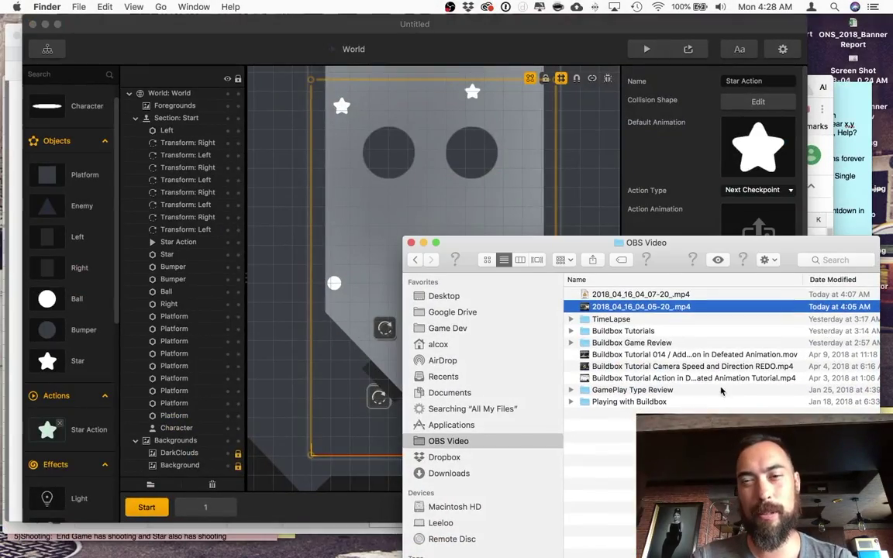
click(476, 324)
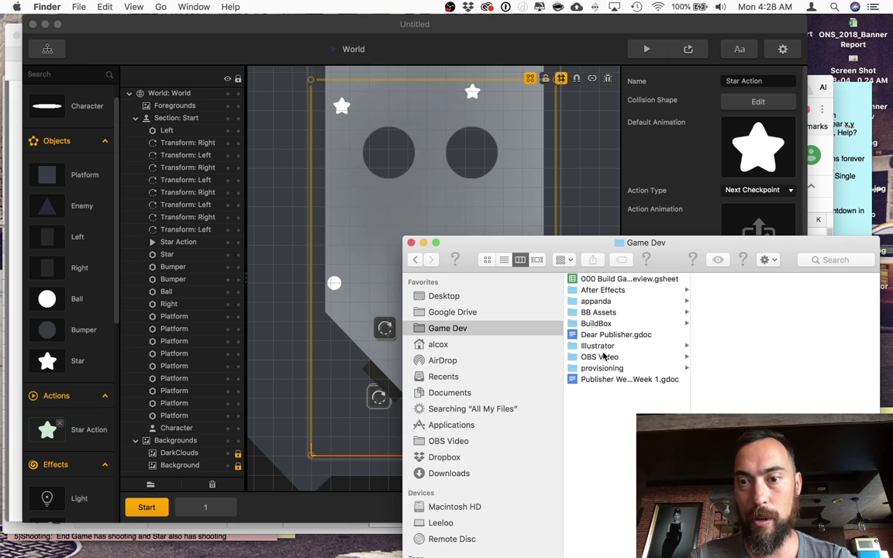
click(599, 346)
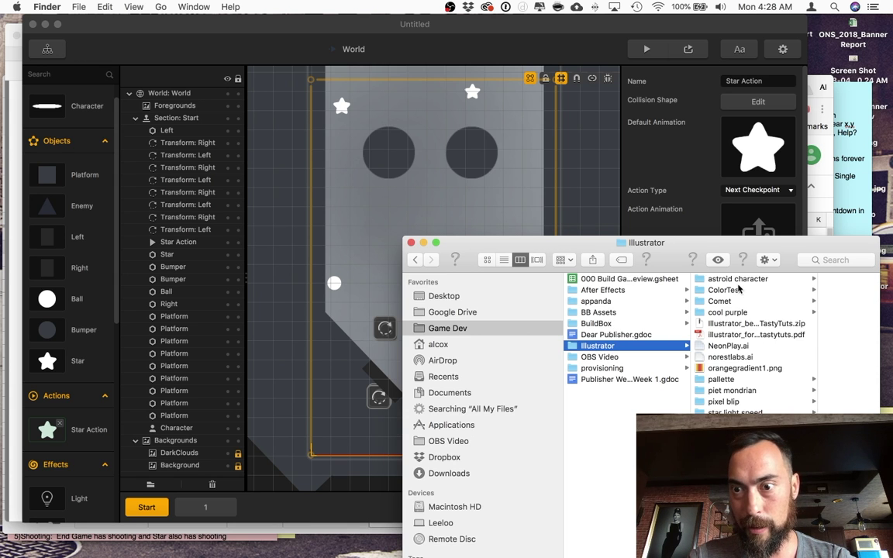
click(738, 279)
click(798, 424)
click(669, 402)
drag(667, 435, 338, 348)
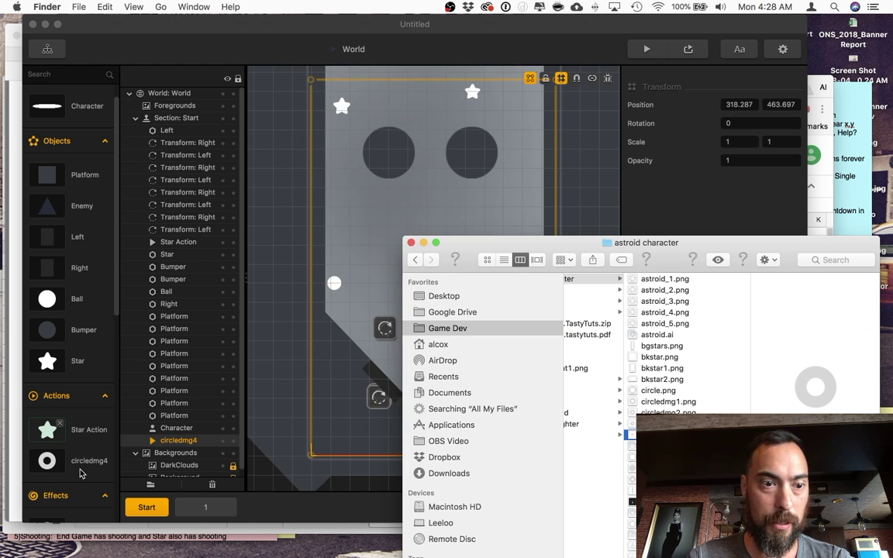
click(47, 461)
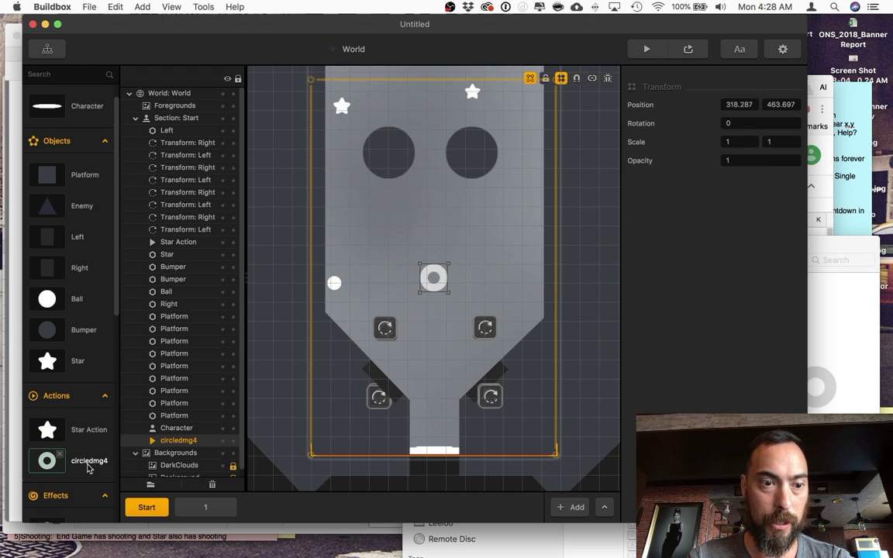
text(set Checkpoint)
Add the four-pointed star image from the astroid character folder in Finder as another action and return to Buildbox.
click(847, 385)
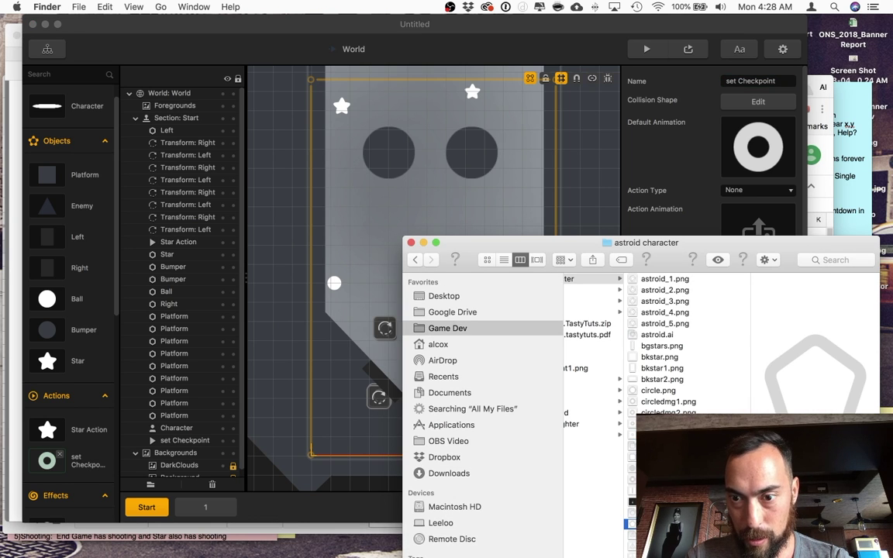
click(672, 290)
drag(686, 244, 684, 204)
click(629, 524)
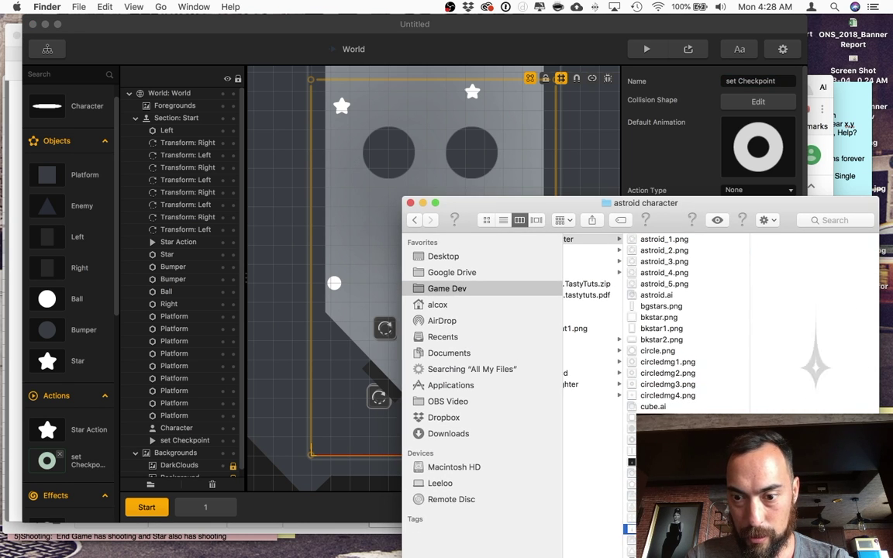
click(630, 536)
click(630, 518)
drag(631, 518, 354, 395)
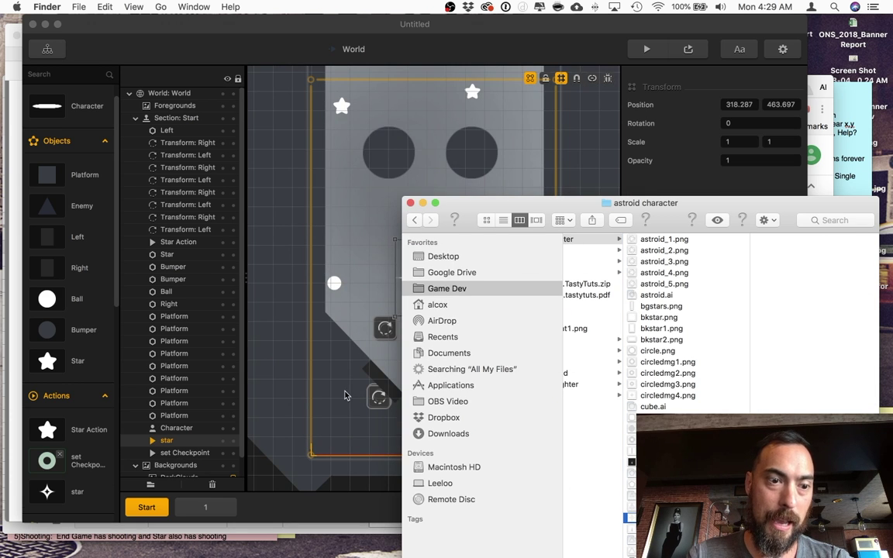
click(342, 394)
click(443, 267)
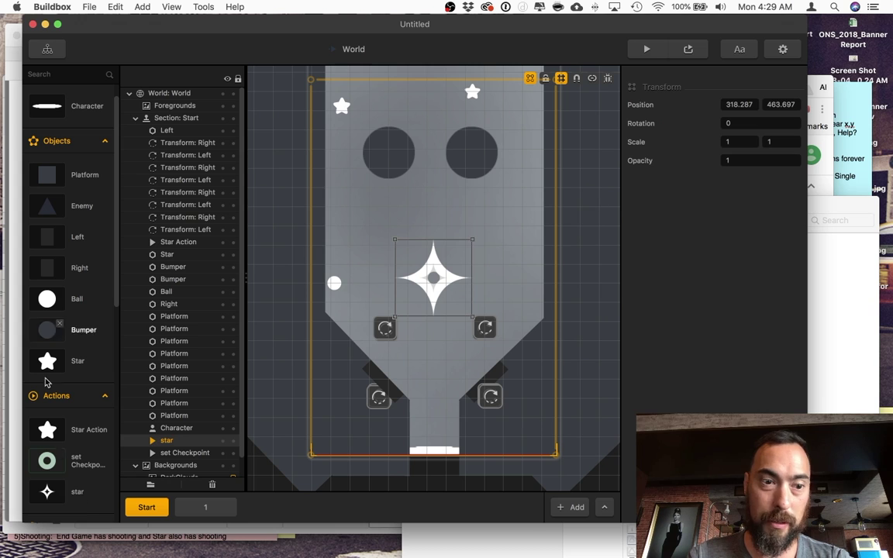
Rename the four-pointed star action "next checkpoint" and delete the Star Action from the playfield's upper left corner.
click(46, 492)
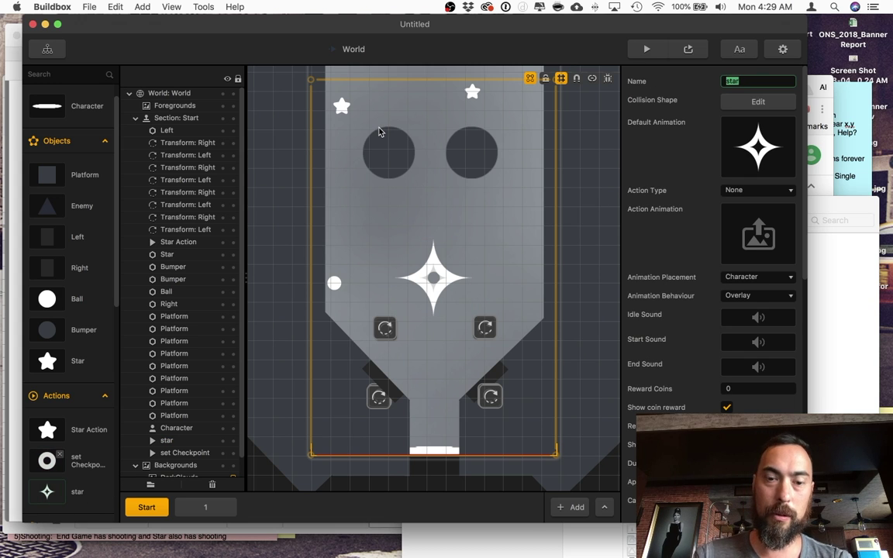
text(next checkpoint)
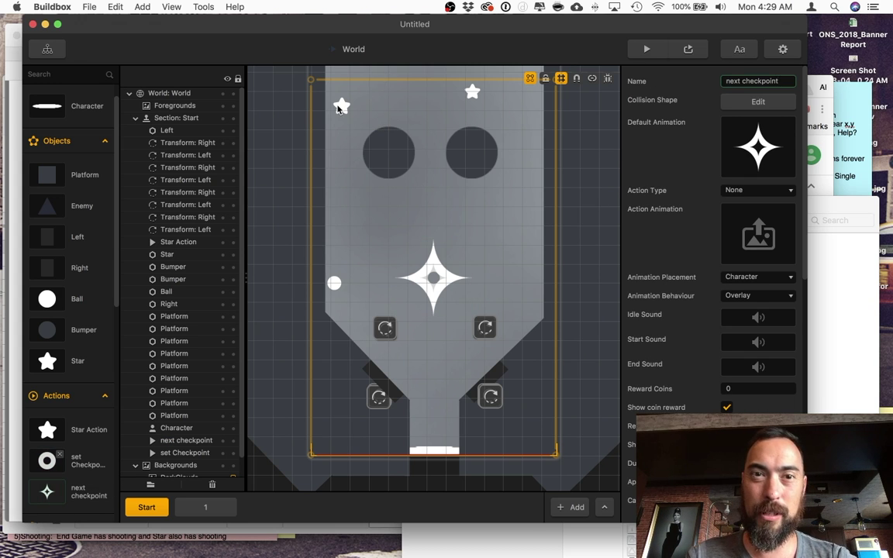
click(339, 108)
key(BackSpace)
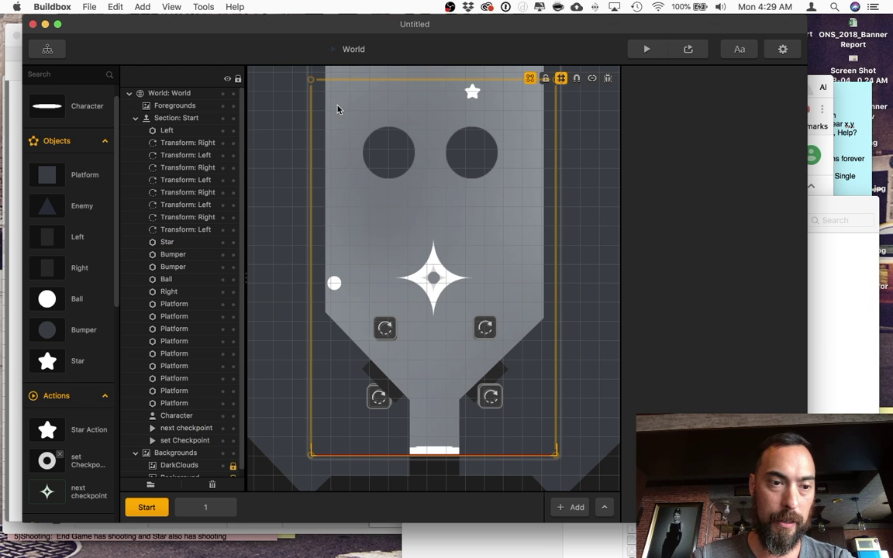
List the next checkpoint action before set Checkpoint, scale its star on the playfield to about 0.281 and move it to about 90, 855.
drag(87, 486, 83, 471)
click(445, 281)
drag(472, 239, 366, 130)
click(467, 235)
drag(394, 310, 341, 118)
Delete the set Checkpoint ring from the middle of the Start section's playfield.
click(434, 278)
drag(448, 263, 439, 273)
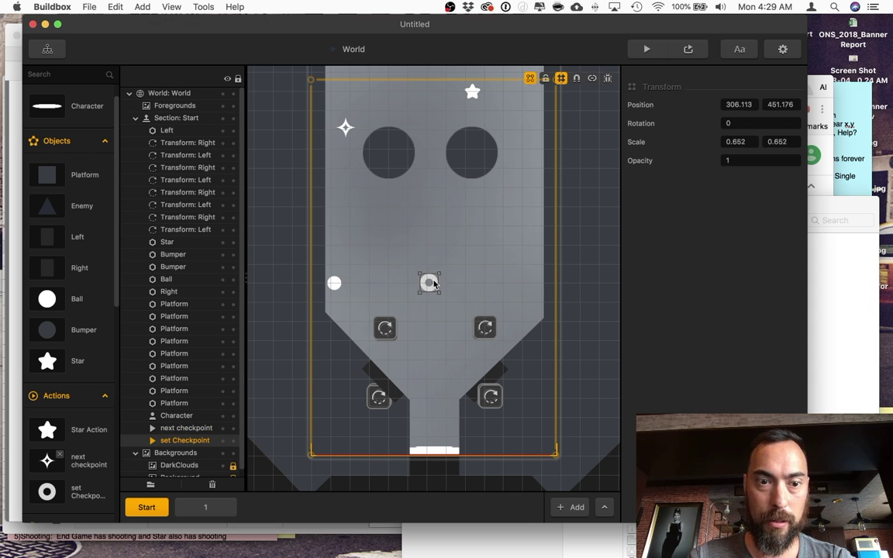
key(Delete)
Set the next checkpoint asset's action type to Next Checkpoint and turn off its coin reward display.
click(85, 462)
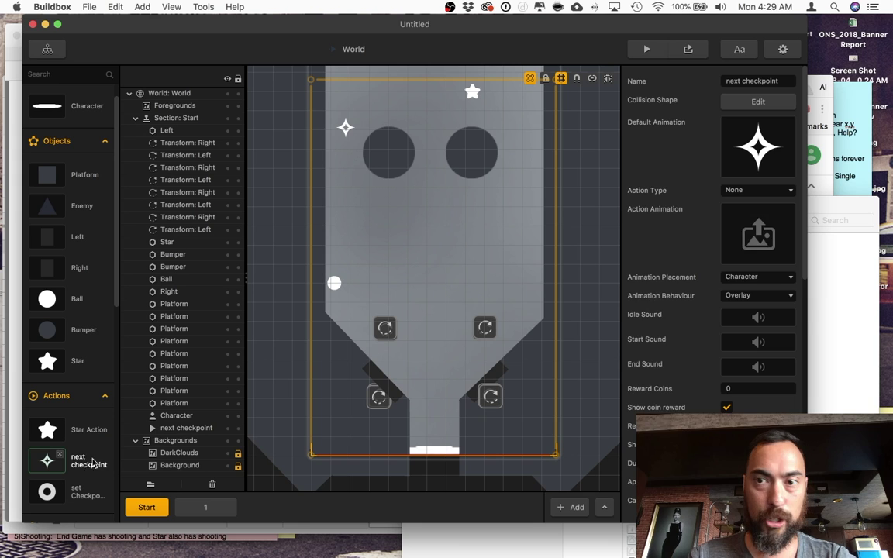
click(759, 190)
click(756, 290)
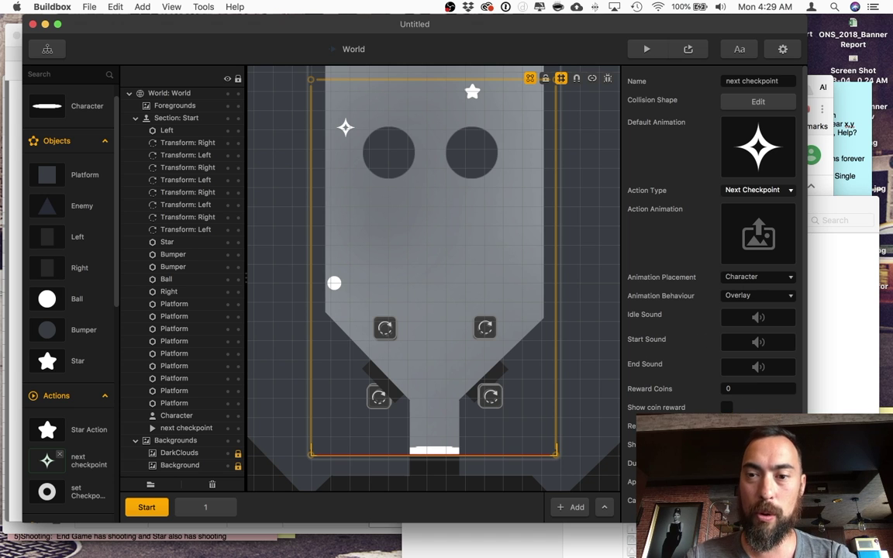
scroll(734, 411, down, 2)
Place a set Checkpoint action in section 1 at about 165, 687 and return to the Start section.
click(205, 507)
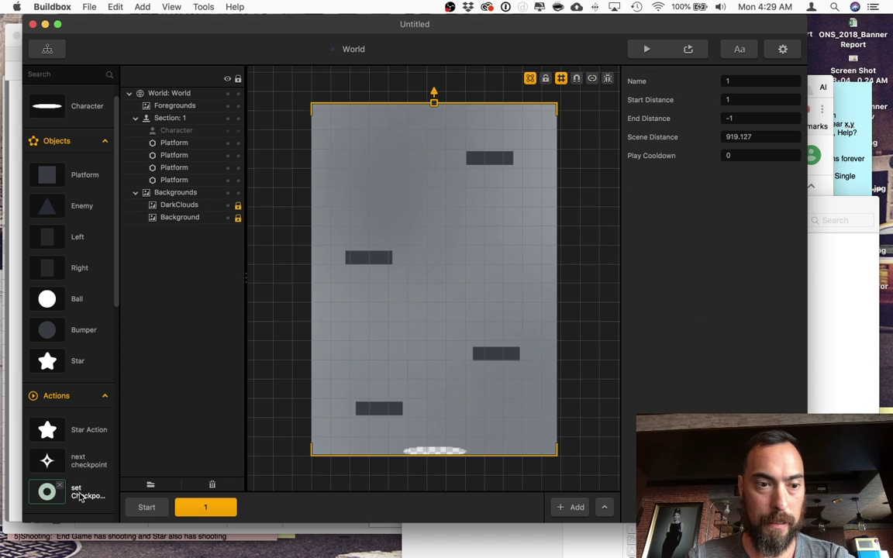
drag(56, 497, 374, 195)
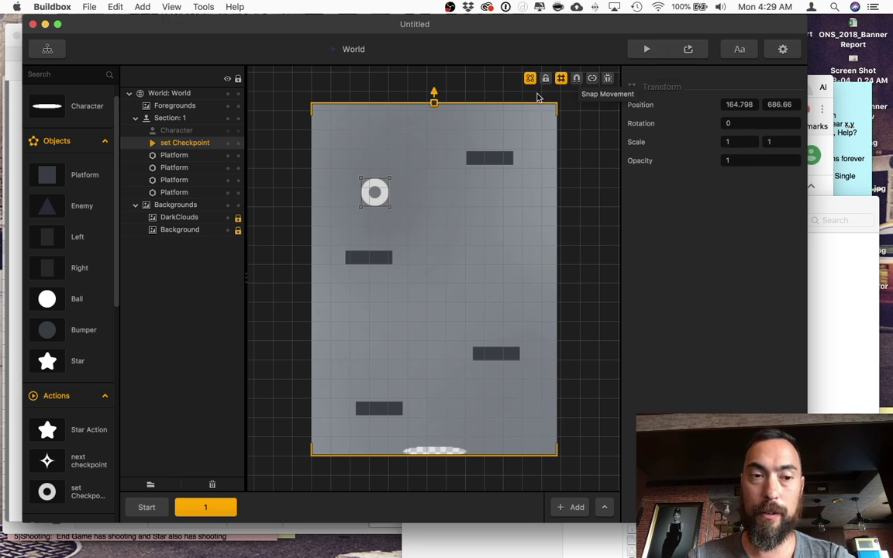
click(147, 508)
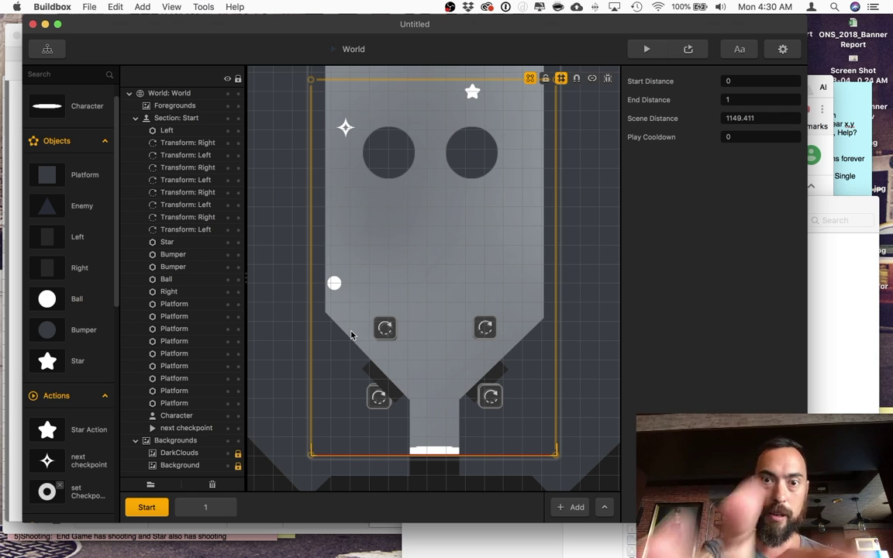
Play-test the game in the preview, using both flippers to send the ball toward the next checkpoint star, and return to the editor.
click(648, 49)
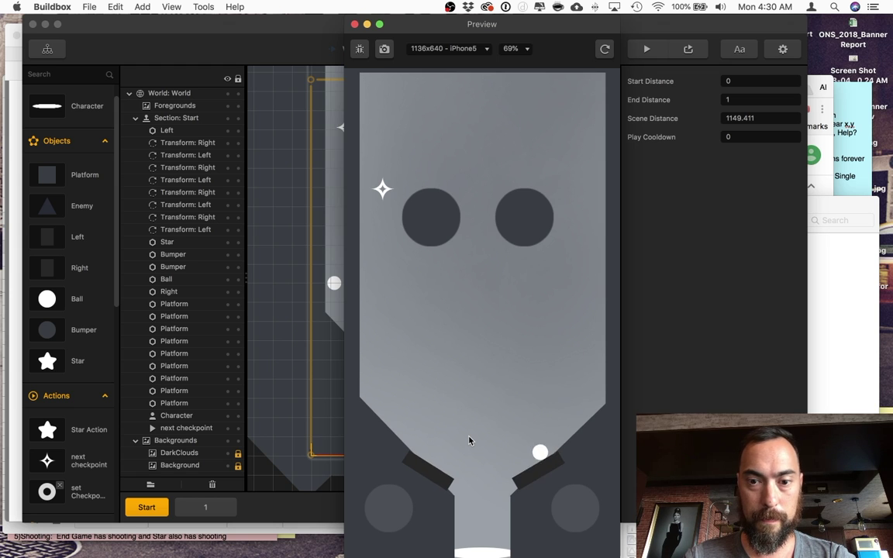
key(Right)
key(Left)
key(Right)
key(Left)
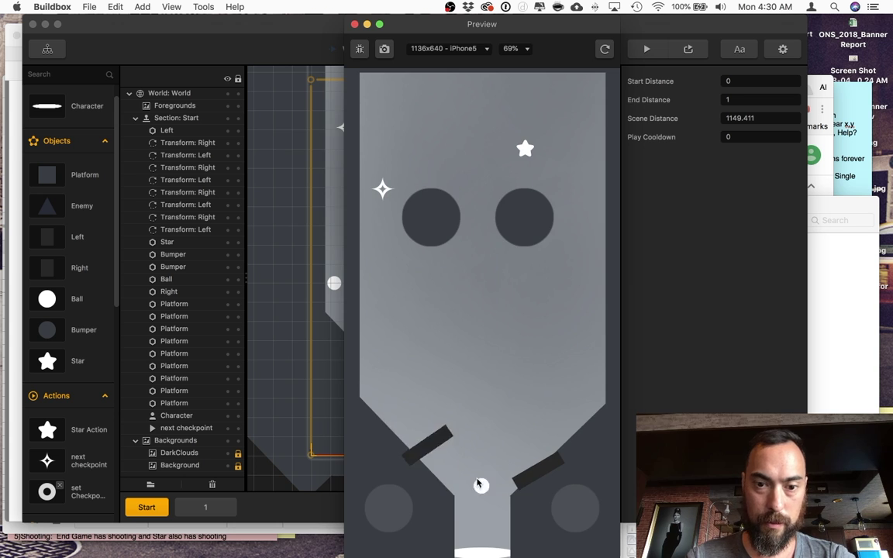
click(479, 484)
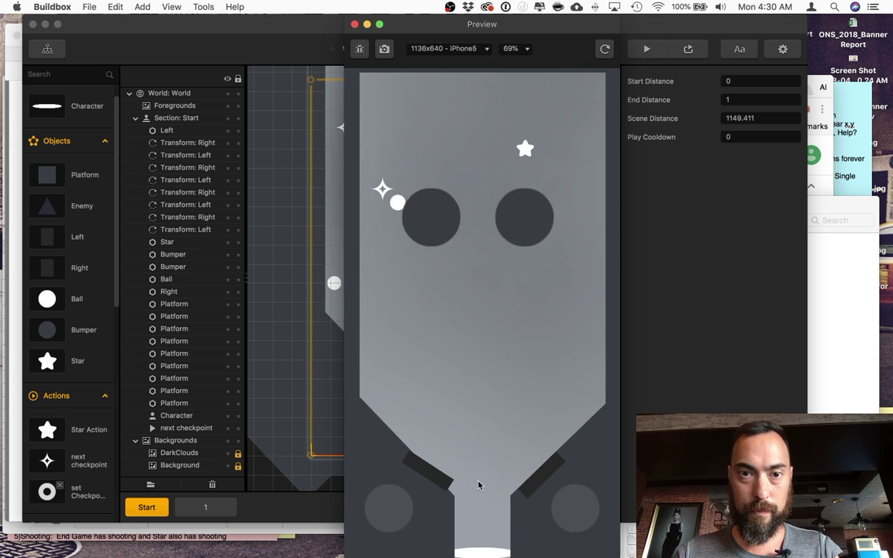
key(Left)
key(Left)
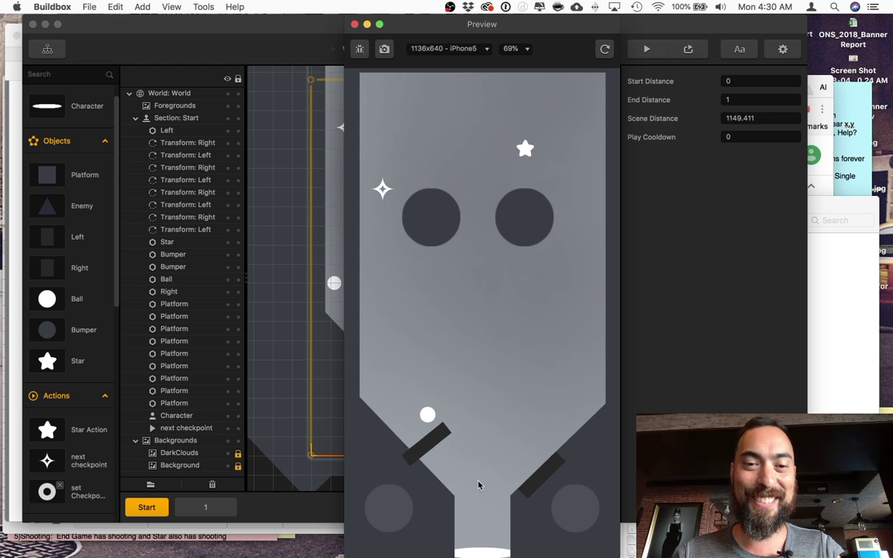
key(Left)
key(Right)
key(Left)
key(Right)
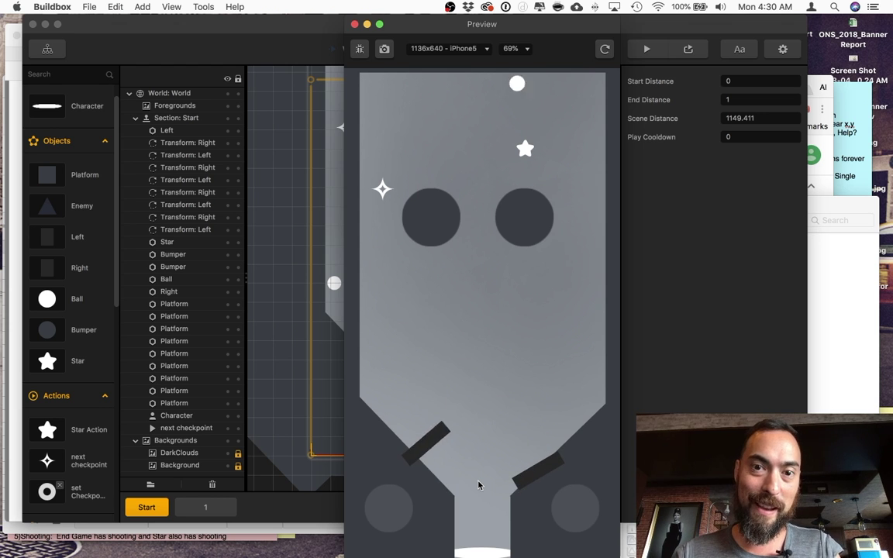
click(479, 485)
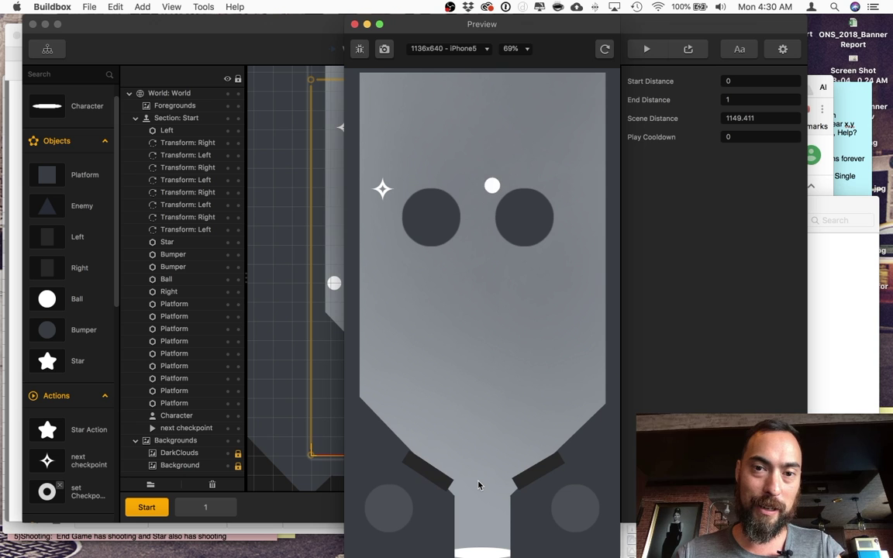
click(478, 486)
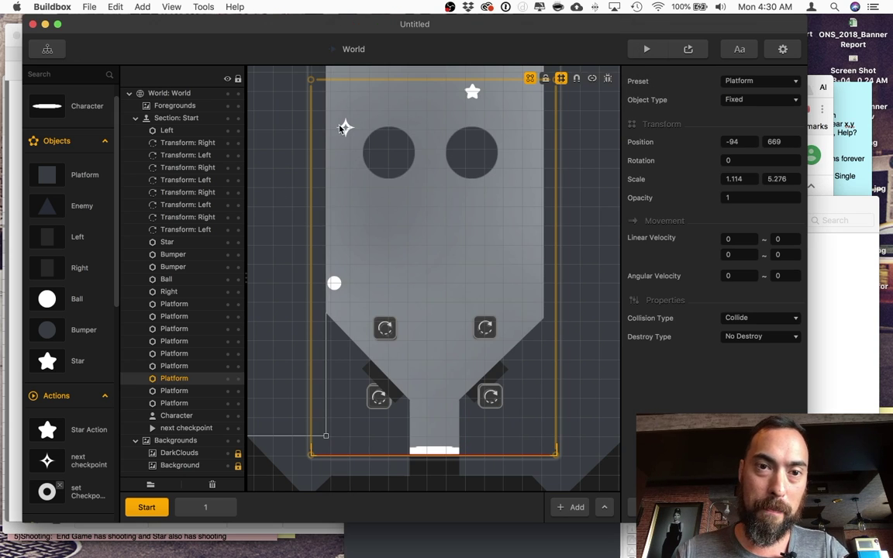
Enlarge the next checkpoint star on the playfield to a scale of about 0.54 by 0.515.
click(345, 127)
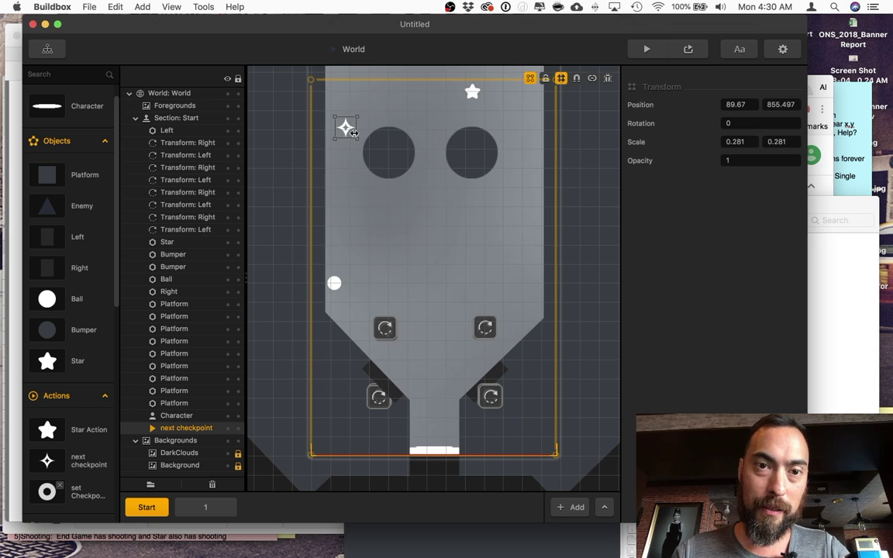
right_click(345, 127)
click(341, 105)
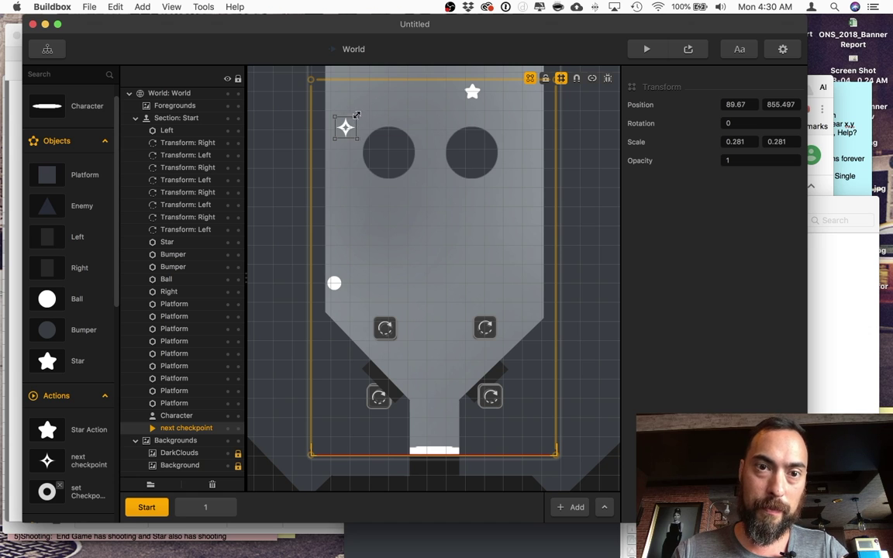
drag(358, 114, 376, 98)
Play-test the enlarged next checkpoint star with both flippers, restarting after the game over screen, and close the preview.
click(647, 49)
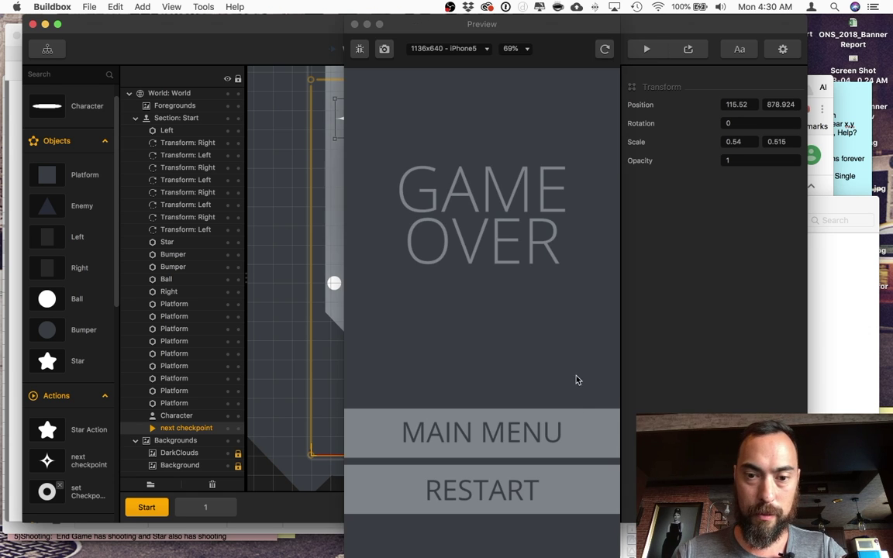
click(534, 488)
key(Left)
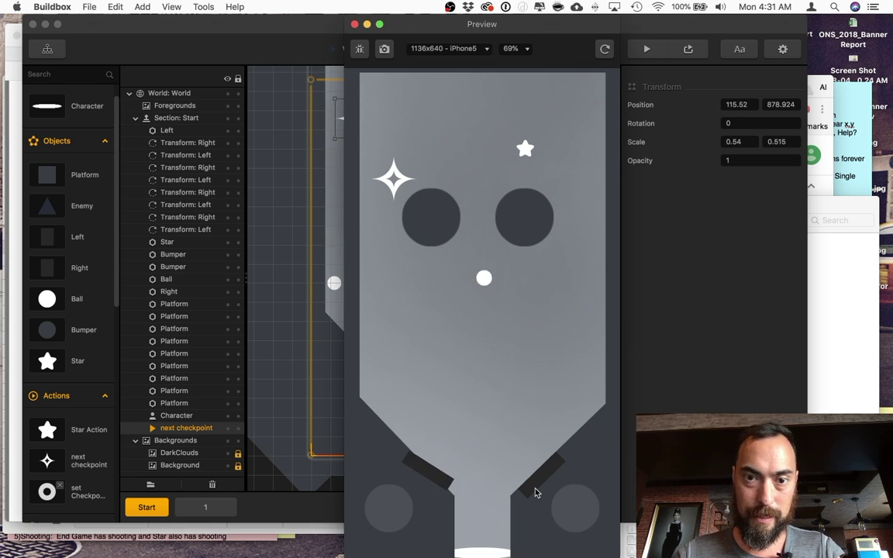
key(Right)
key(Left)
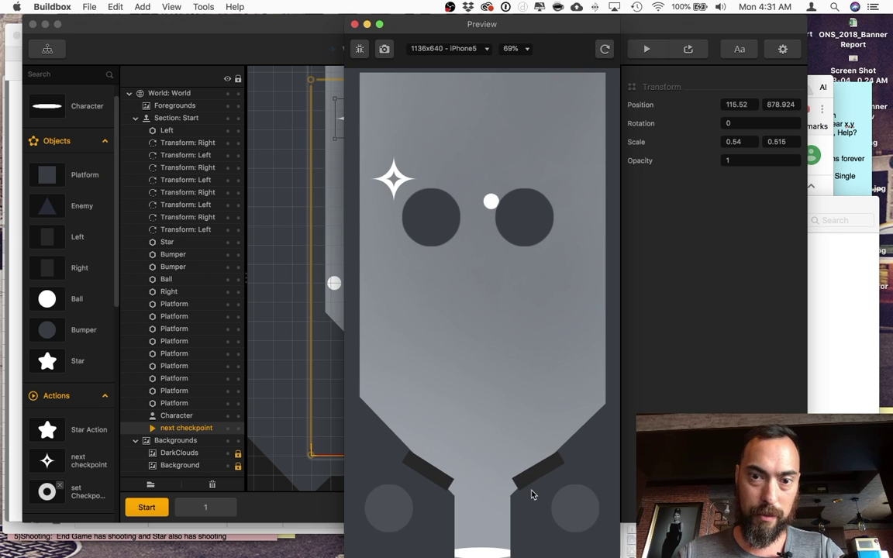
click(532, 494)
key(Right)
key(Left)
key(Right)
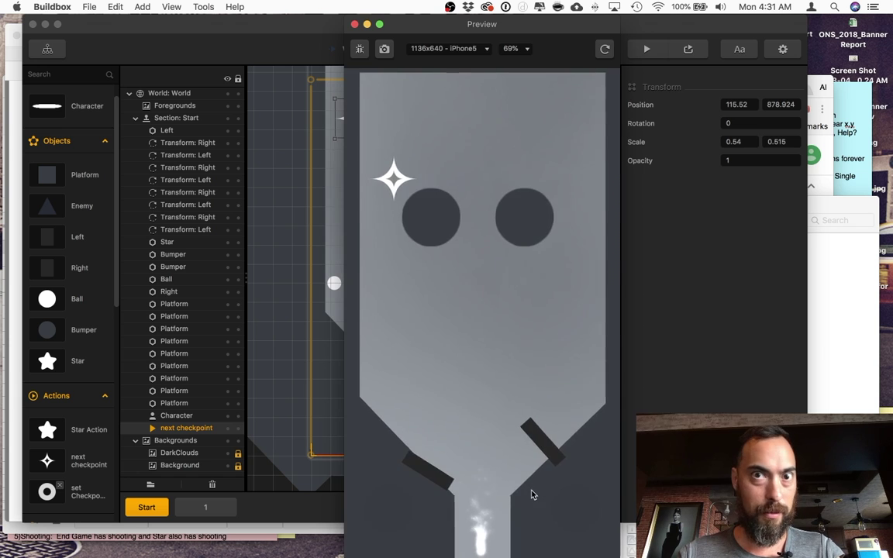
click(532, 493)
key(Escape)
Move the next checkpoint star to the playfield's centre at about 324, 588 and play-test it with the flippers in the preview.
drag(355, 119, 435, 230)
click(660, 48)
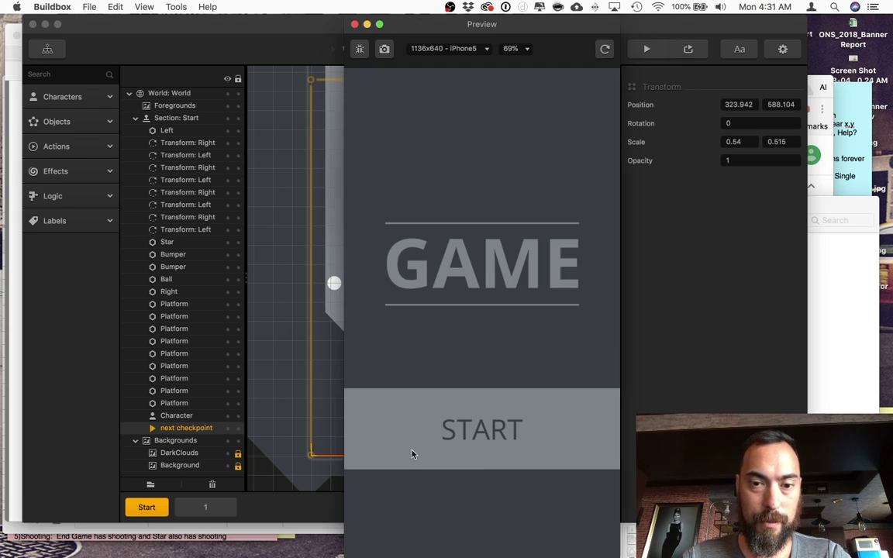
click(417, 454)
click(493, 419)
click(492, 419)
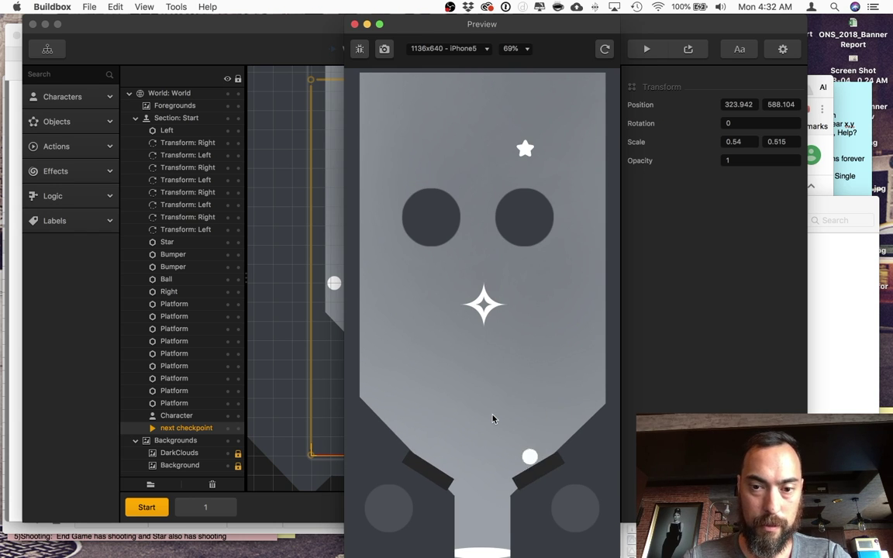
click(493, 420)
click(479, 487)
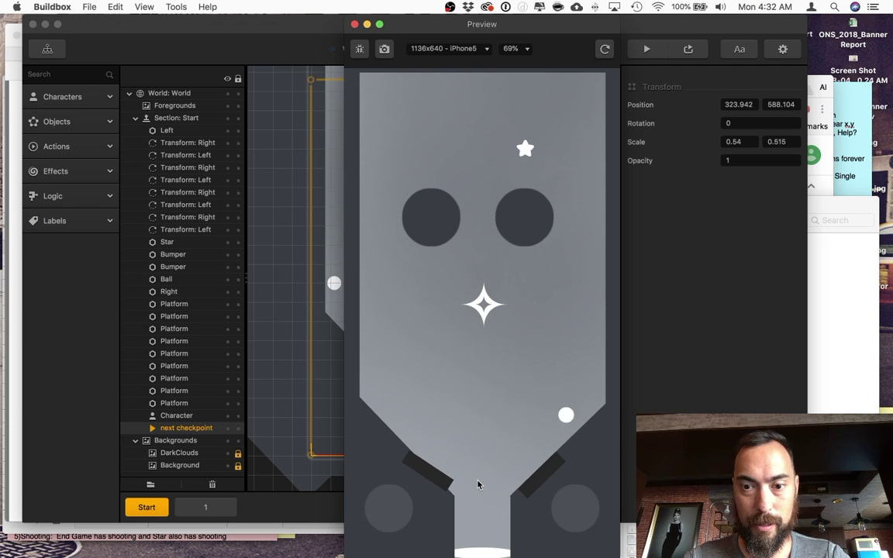
click(478, 485)
key(Right)
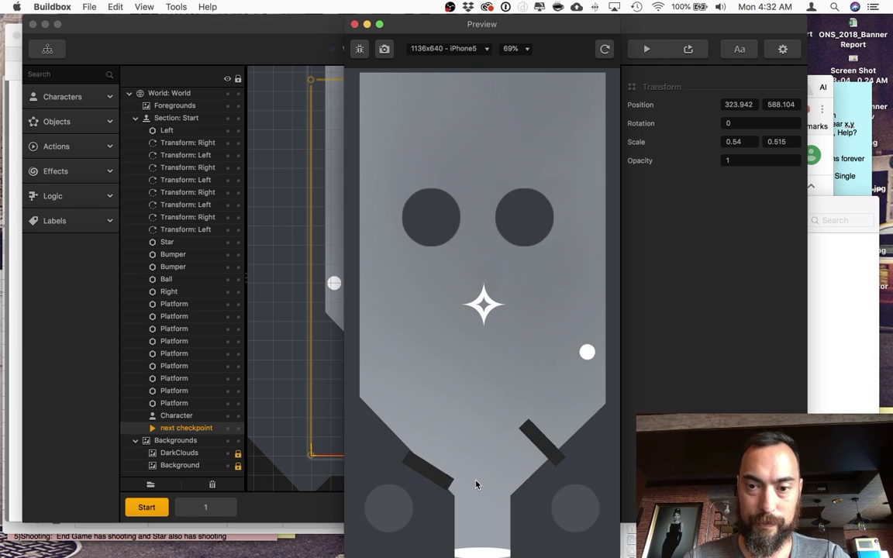
Expand the Logic, Effects and Actions asset groups and review the next checkpoint action's settings.
click(85, 194)
click(84, 171)
click(83, 149)
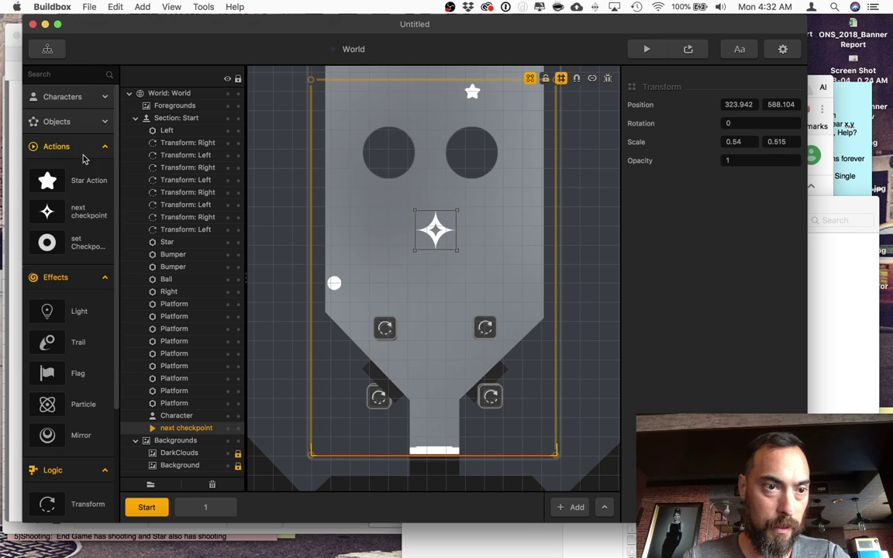
click(76, 213)
scroll(764, 307, down, 1)
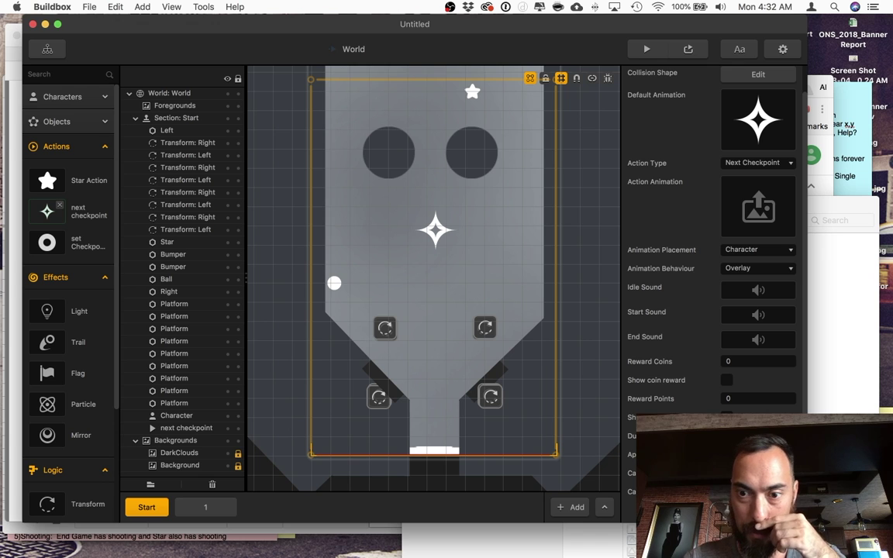
Show section 1 and set the set Checkpoint asset's action type to Set Checkpoint.
click(206, 507)
click(375, 192)
click(765, 188)
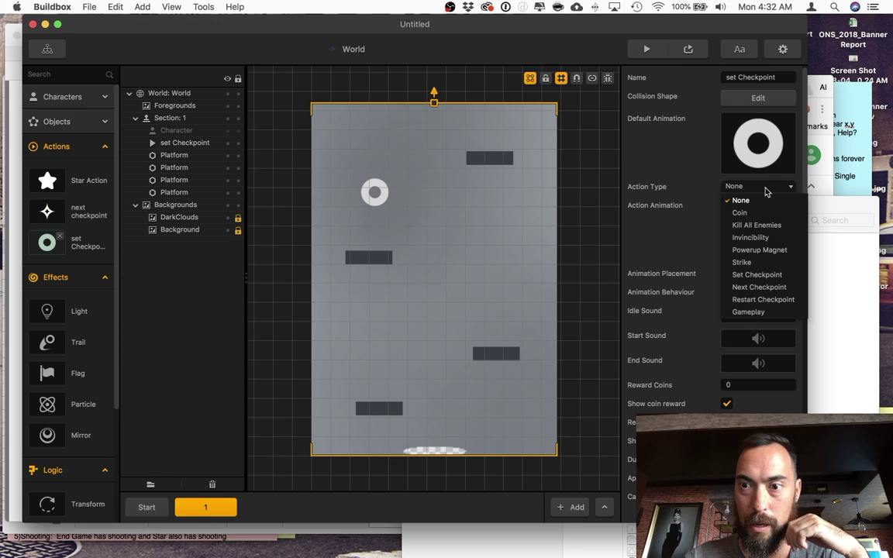
click(766, 276)
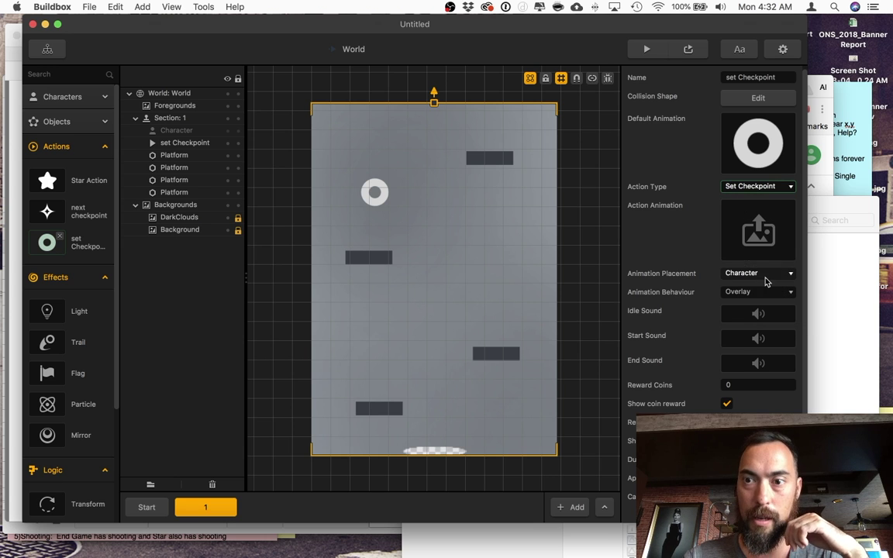
Start the game in the preview to test the checkpoint actions and close the preview window.
click(647, 49)
click(509, 442)
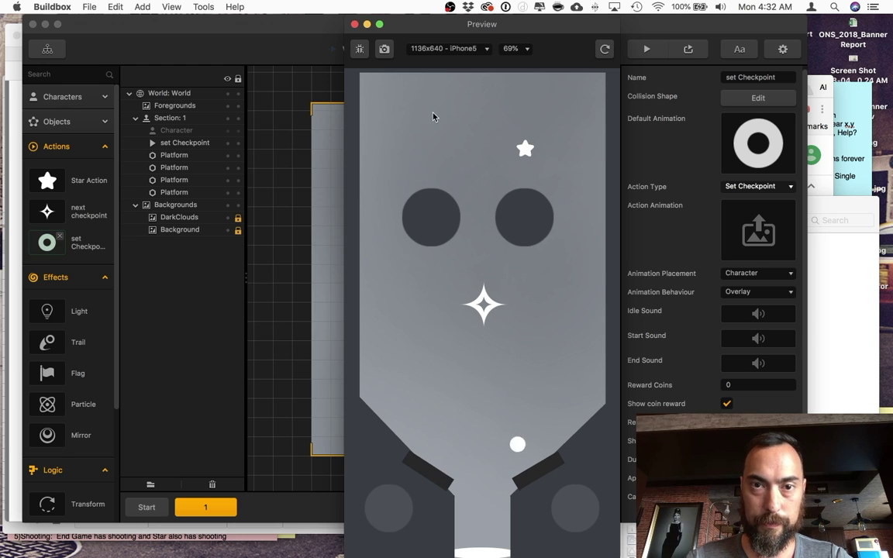
click(354, 24)
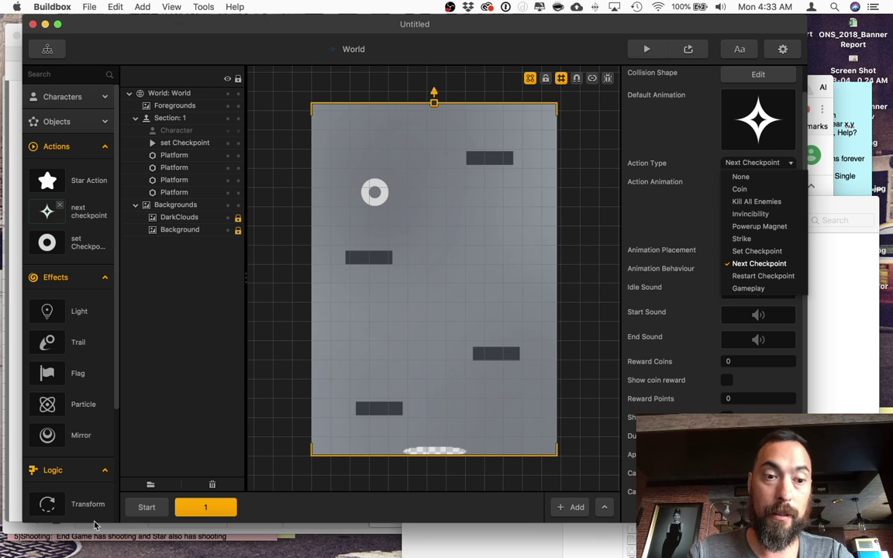
Return to the Start section and inspect the properties of the Ball and the next checkpoint star.
click(144, 507)
click(142, 511)
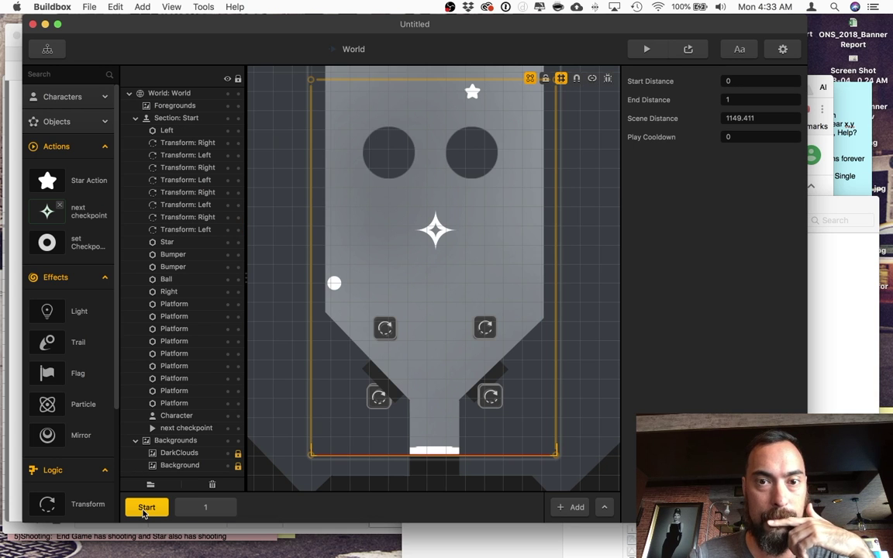
click(334, 285)
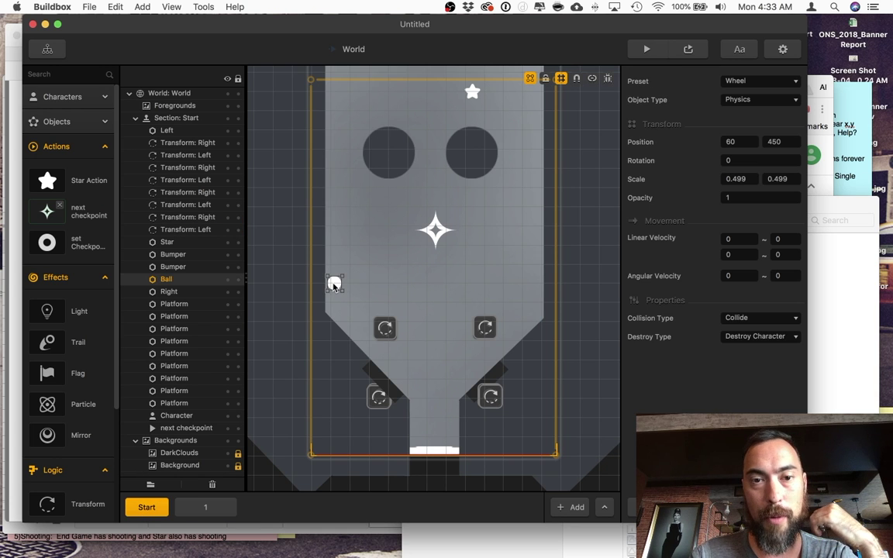
click(436, 235)
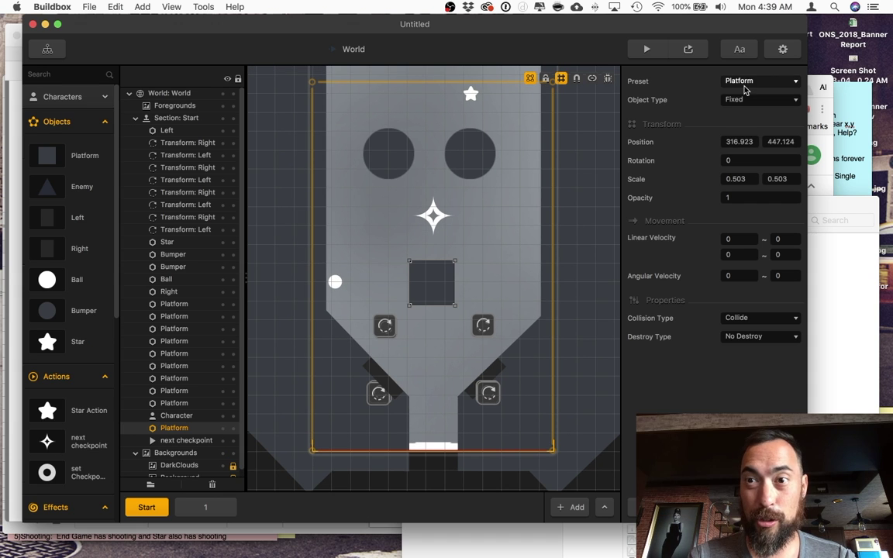
Change the central square platform's preset to Decoration, move it to about 333, 457, and set its vertical linear velocity to -15.
click(743, 83)
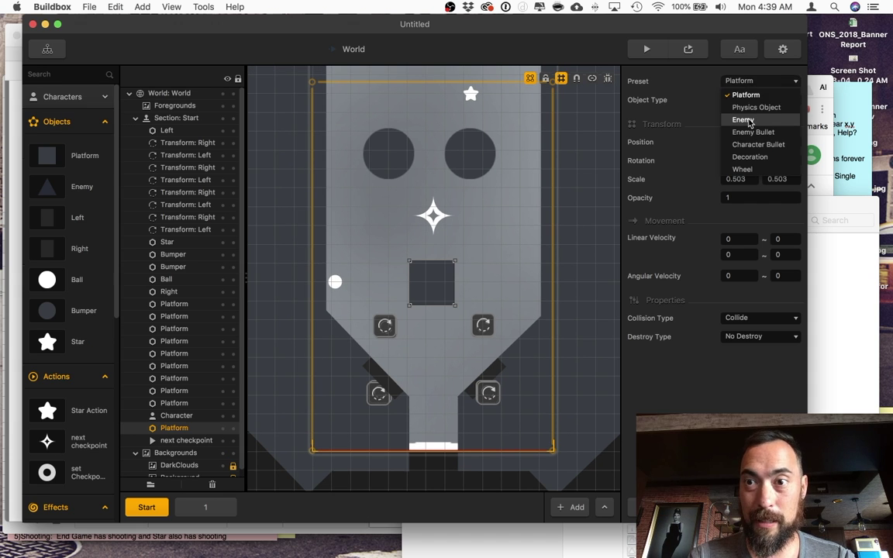
click(750, 156)
drag(435, 288, 442, 283)
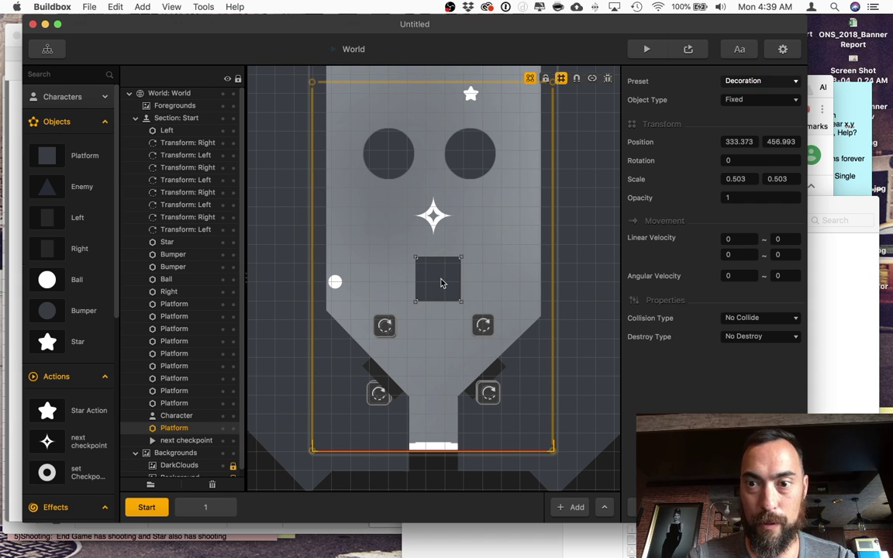
click(740, 255)
text(-15)
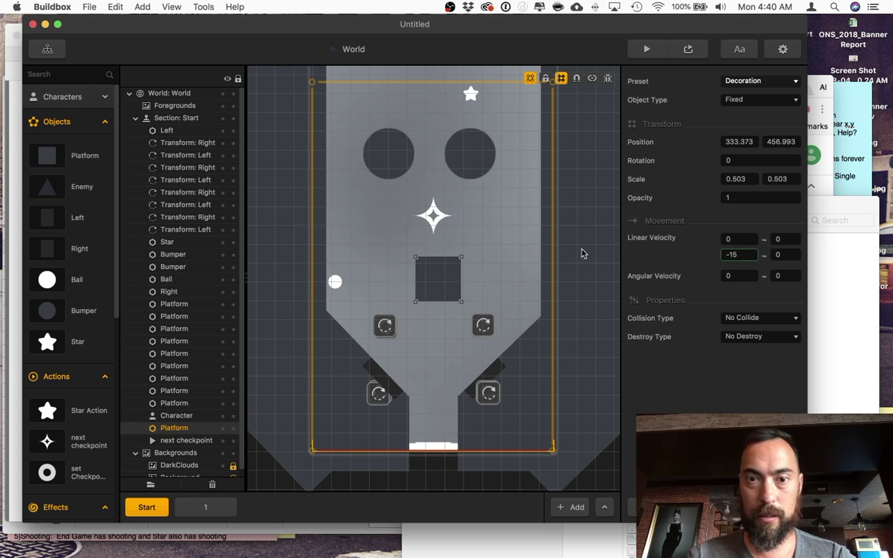
Show the object connections and select the joint point at the centre of the square platform.
click(512, 242)
key(c)
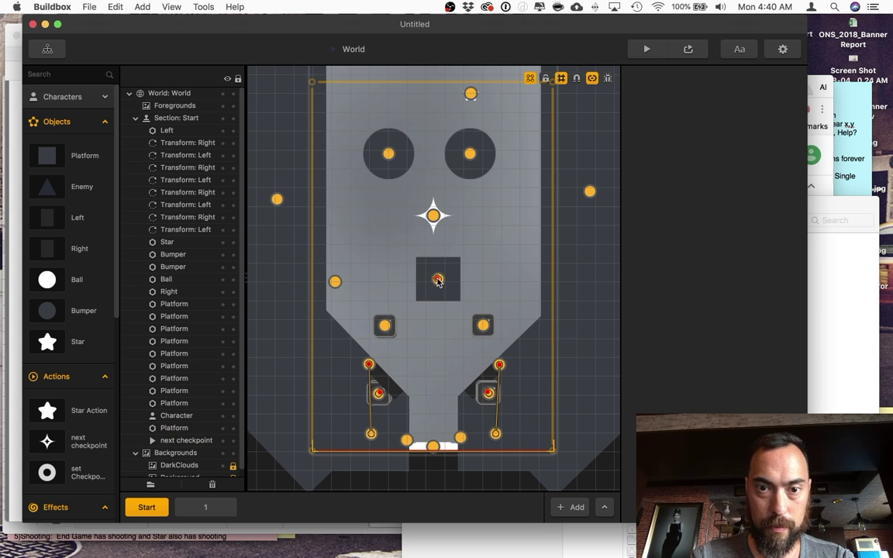
click(438, 281)
Start the game in the preview to test the moving platform, and close the preview window.
click(647, 49)
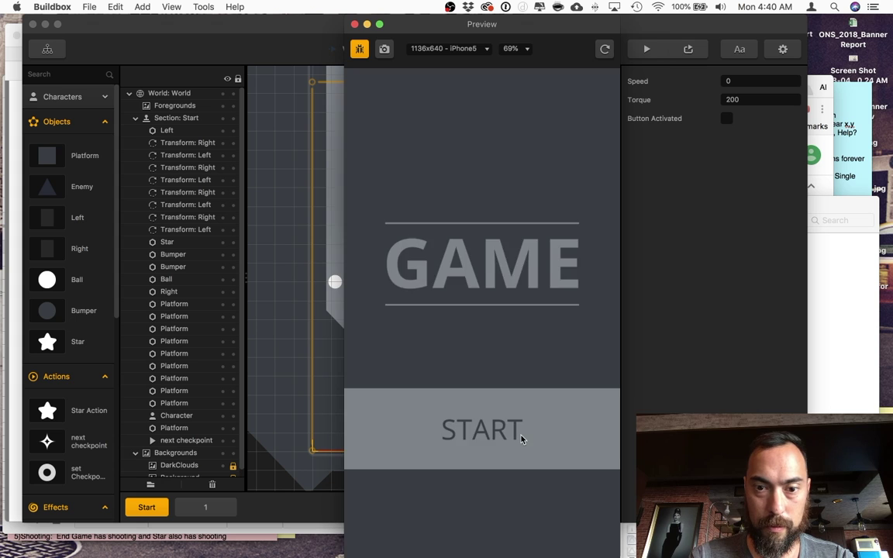
click(521, 439)
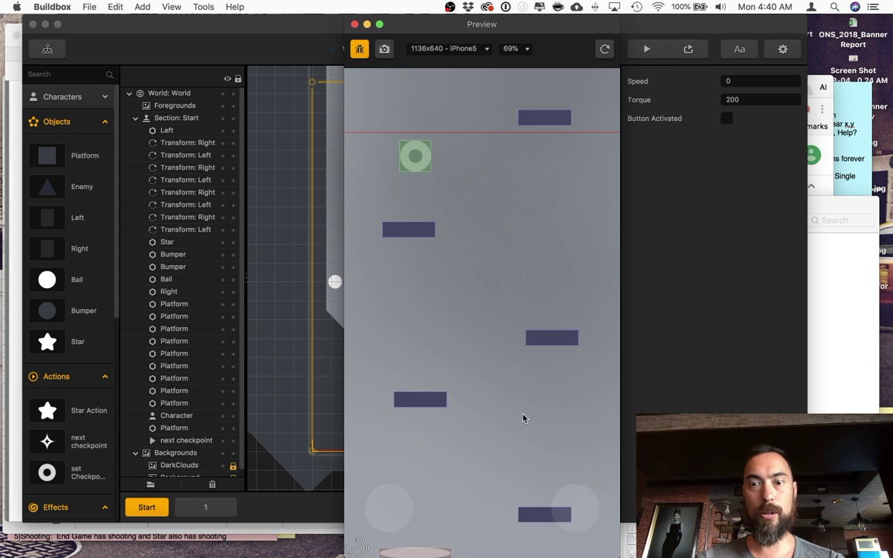
click(355, 25)
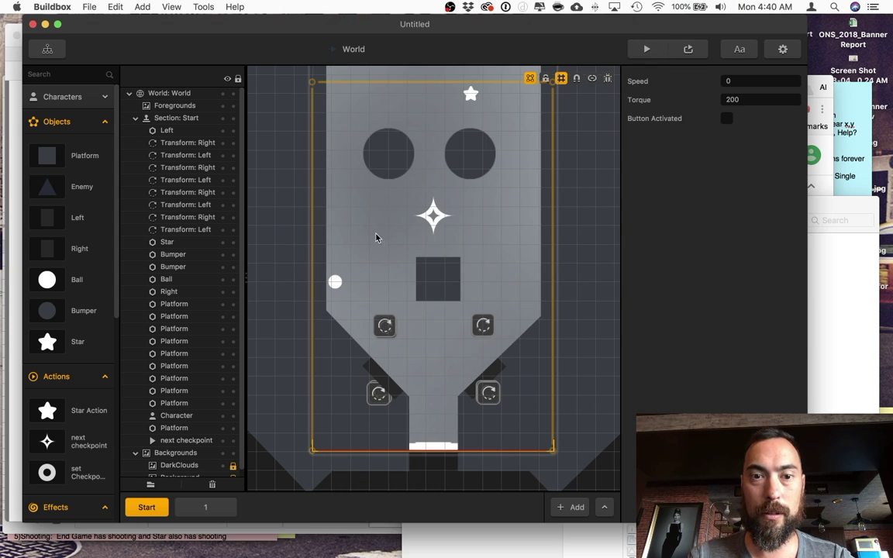
Set the square platform's vertical linear velocity to -5 and check the next checkpoint star and the platform's properties.
click(442, 281)
click(751, 251)
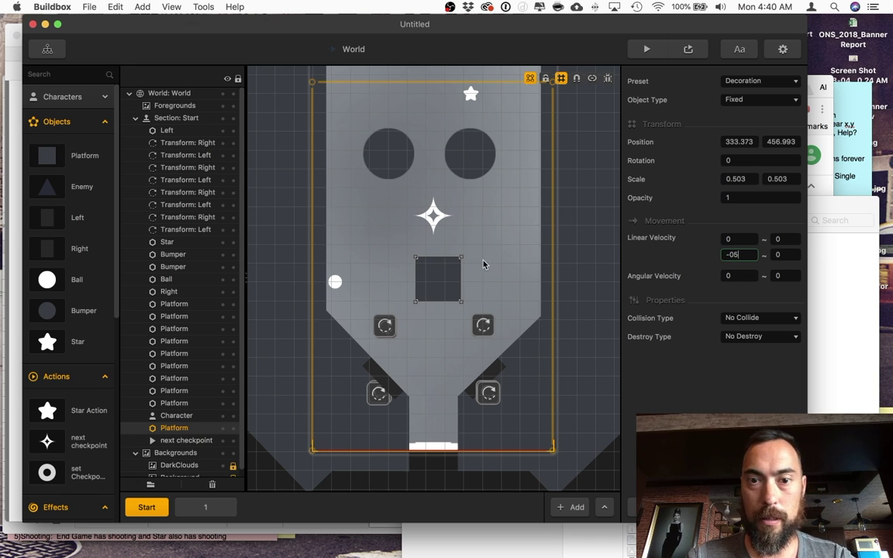
drag(395, 273, 483, 276)
click(434, 218)
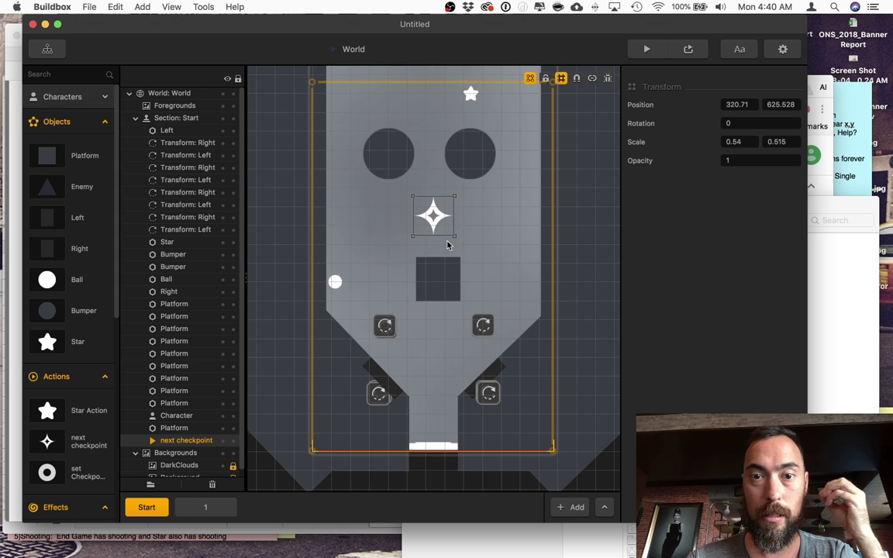
click(443, 283)
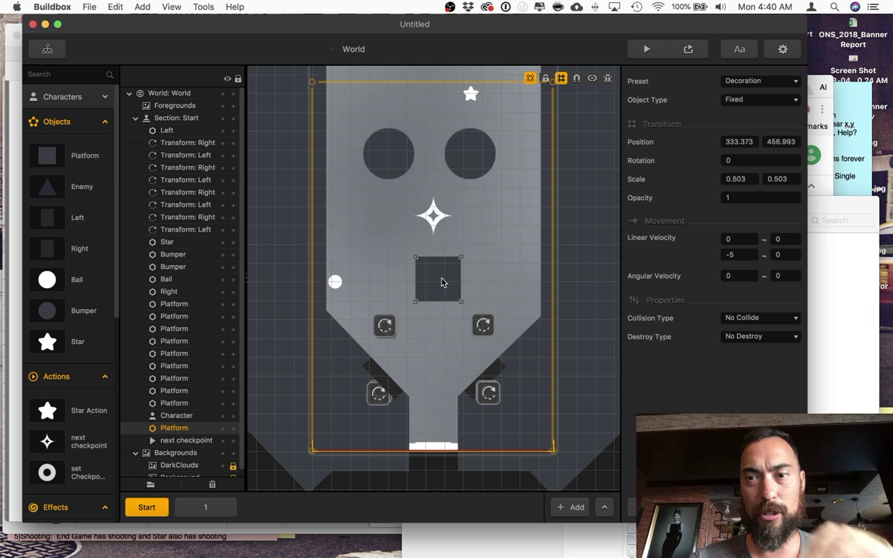